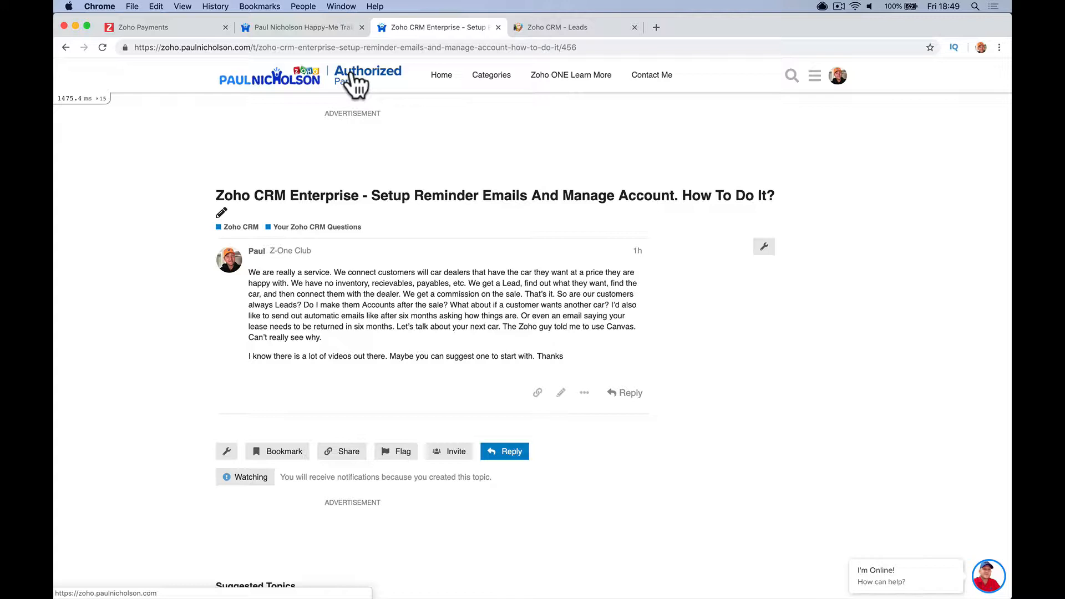
- After reading the six-month reminder email question, switch to the Zoho CRM Leads list
click(548, 28)
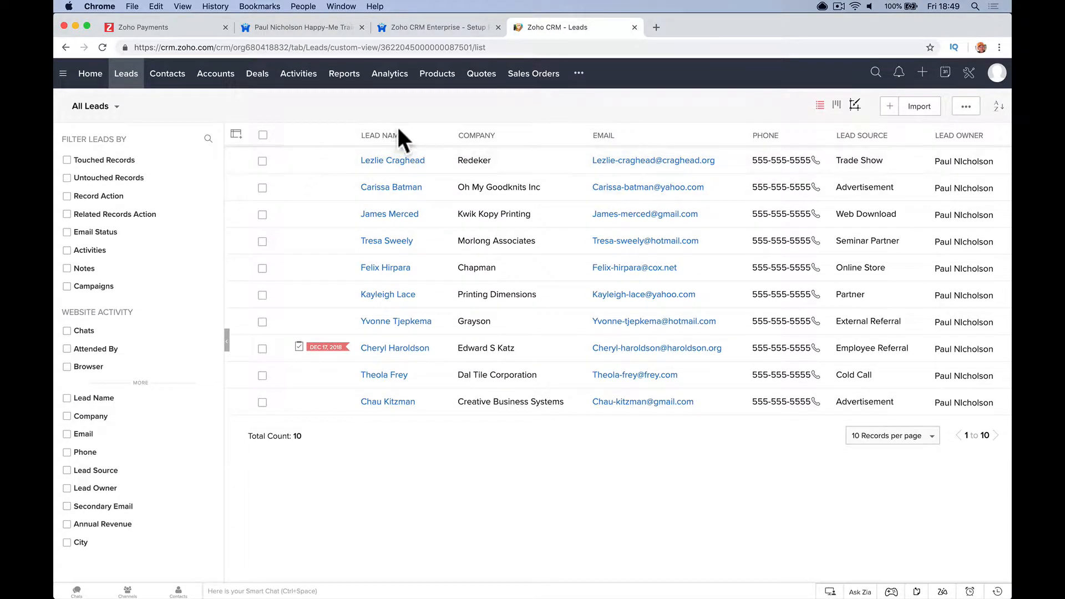
- Start a new lead with the company name, salutation Mr., and the contact's first and last name
click(889, 107)
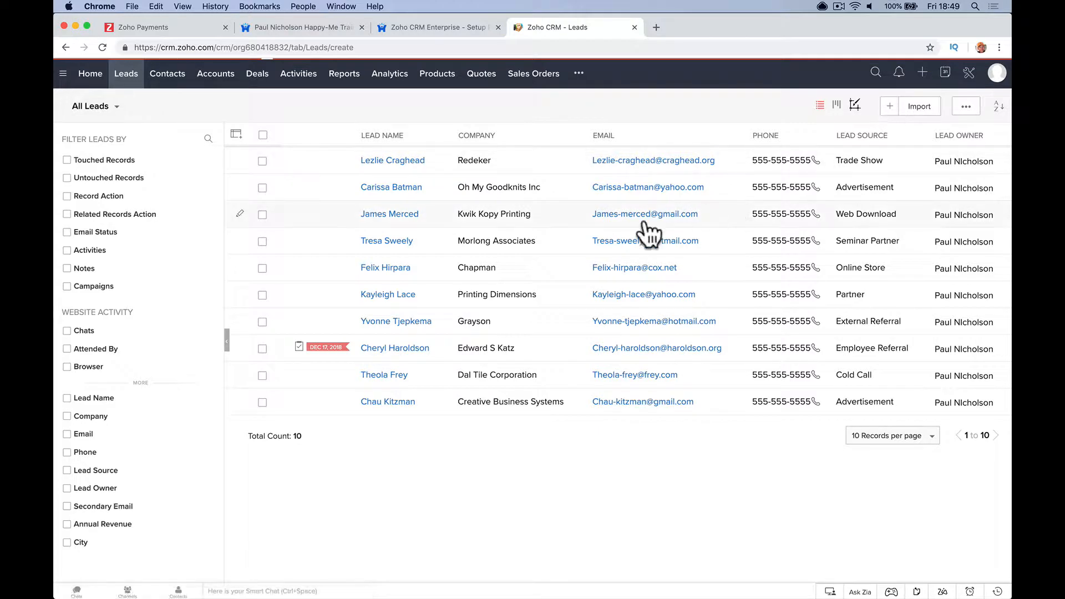
click(602, 276)
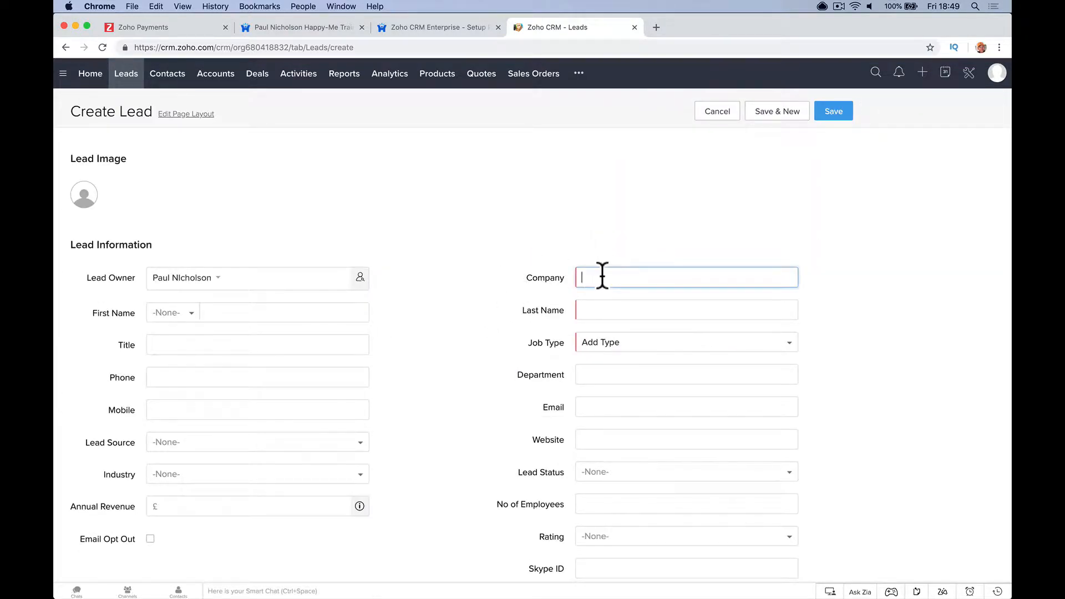
text(Mr Smith)
key(BackSpace)
key(BackSpace)
key(BackSpace)
key(BackSpace)
key(BackSpace)
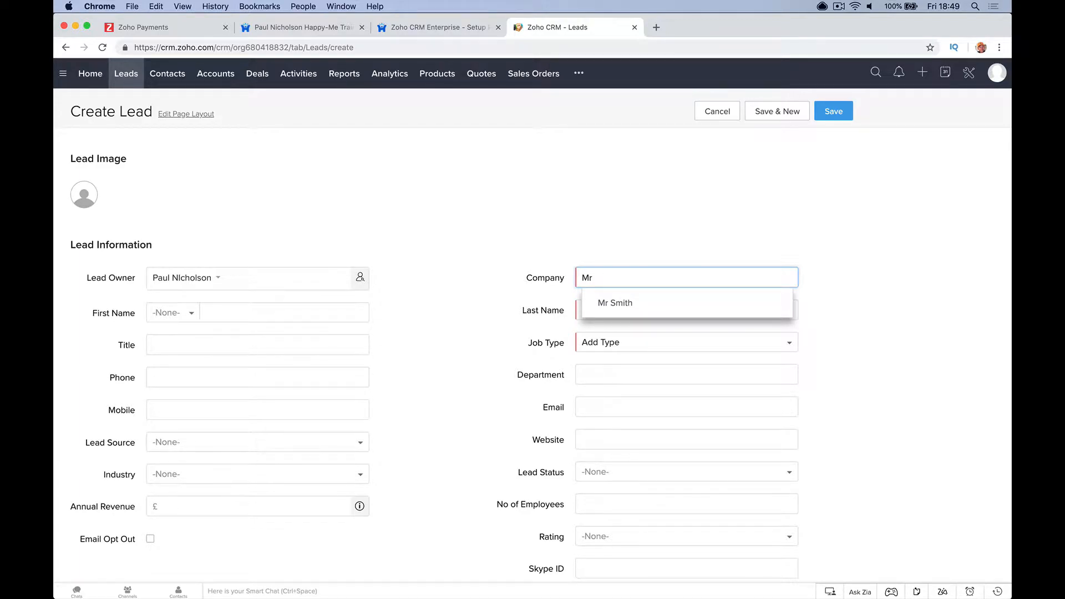
text(Davis)
key(Tab)
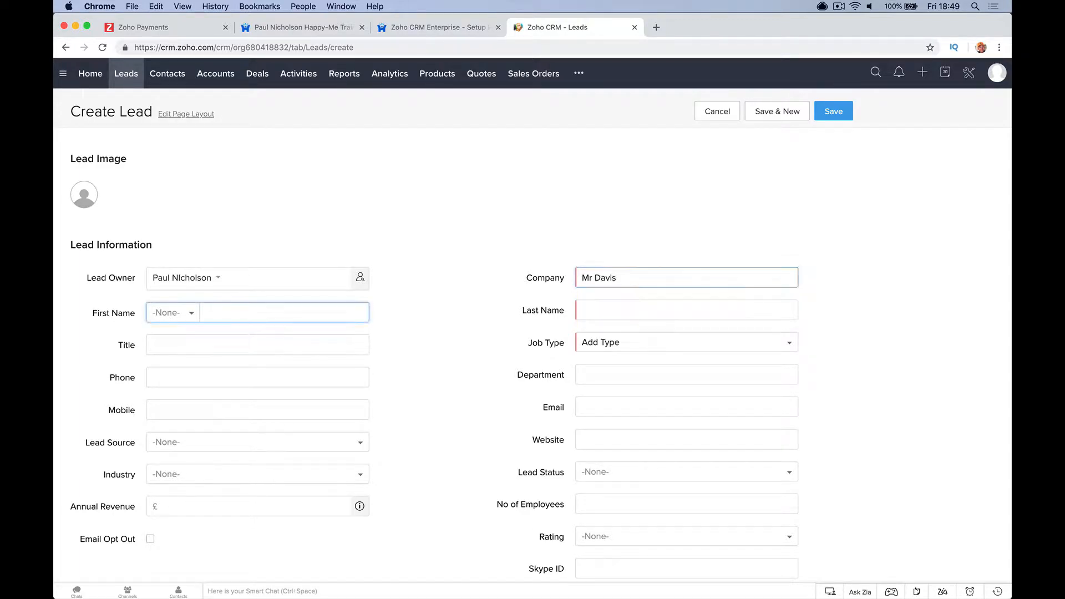
click(178, 314)
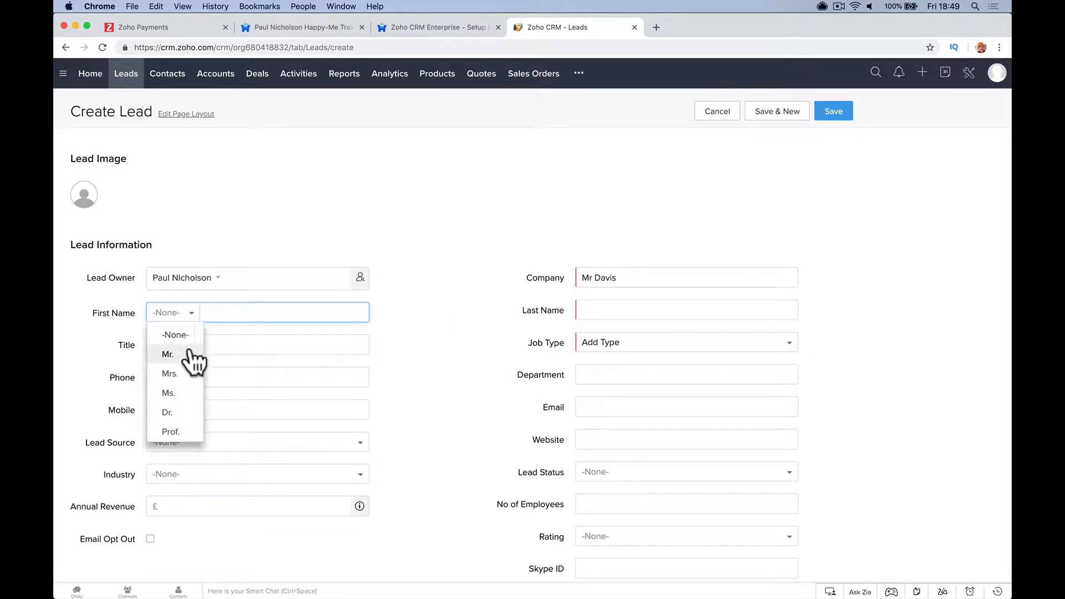
click(186, 352)
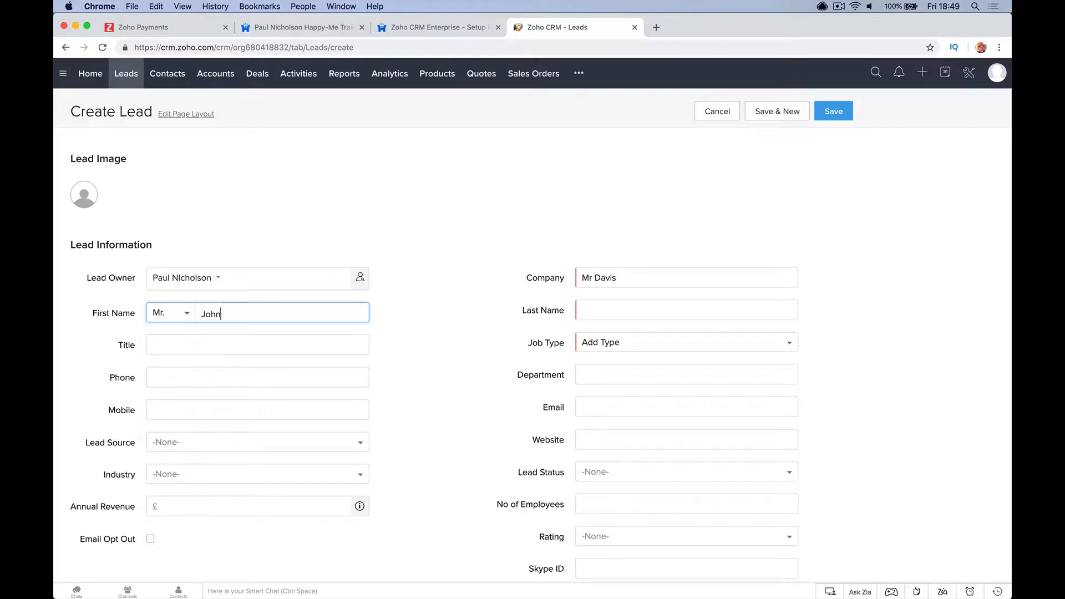
key(Tab)
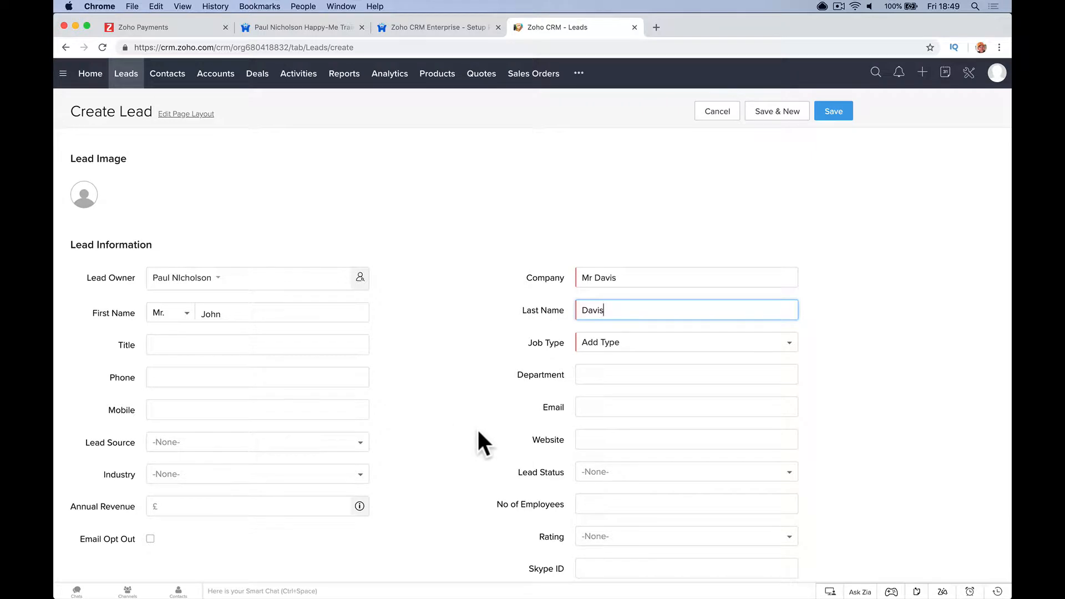
- Set Job Type to CCTV, add the description 'Wants to talk about a new Aplha.', and save the lead
scroll(638, 317, down, 1)
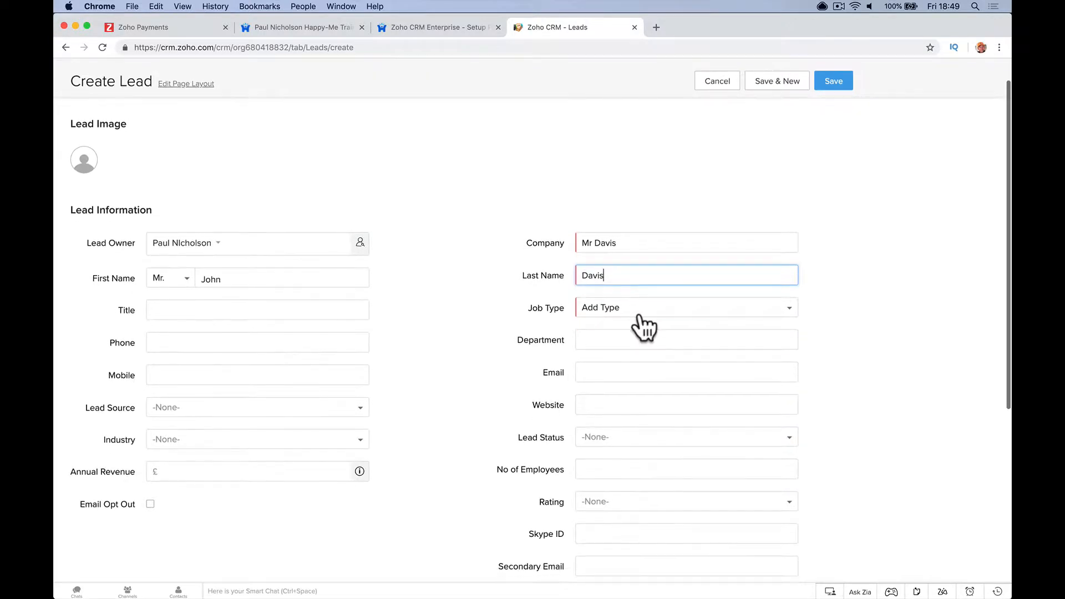
click(637, 314)
click(628, 346)
scroll(513, 377, down, 3)
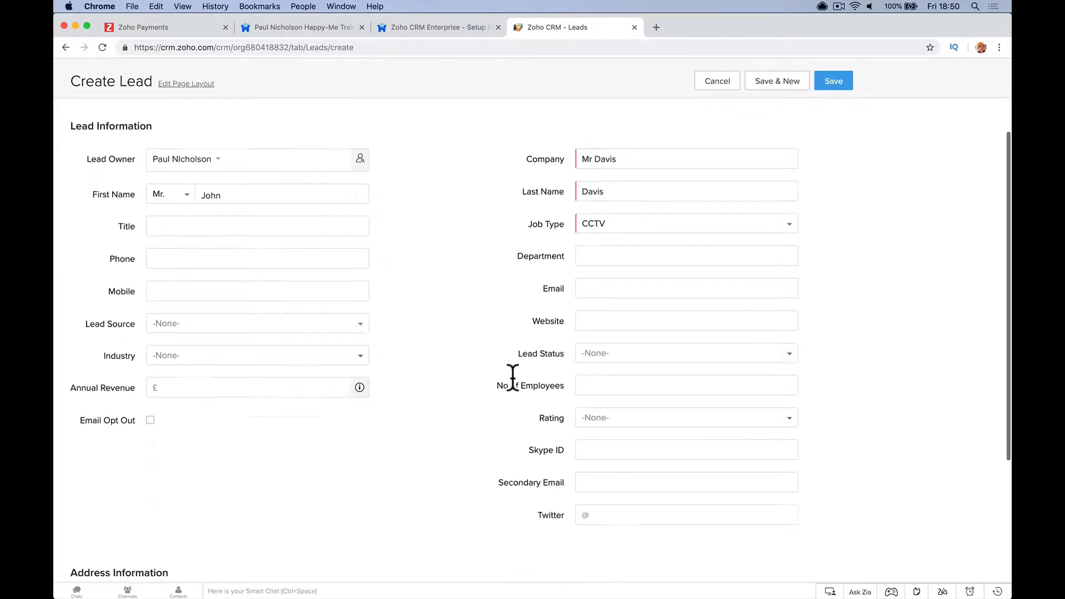
scroll(512, 383, down, 5)
scroll(511, 373, up, 6)
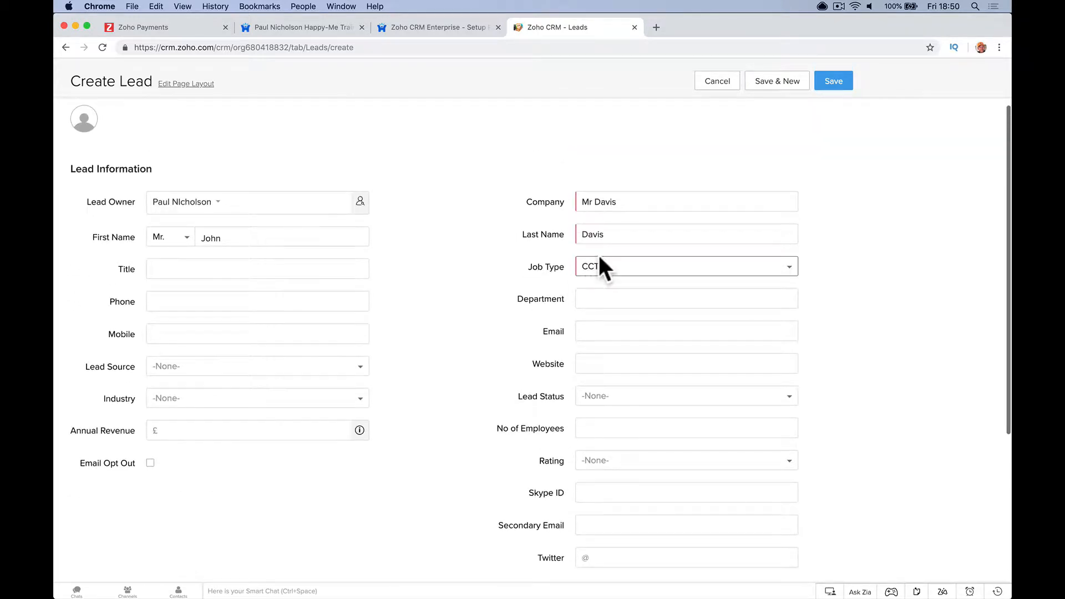
scroll(464, 350, down, 10)
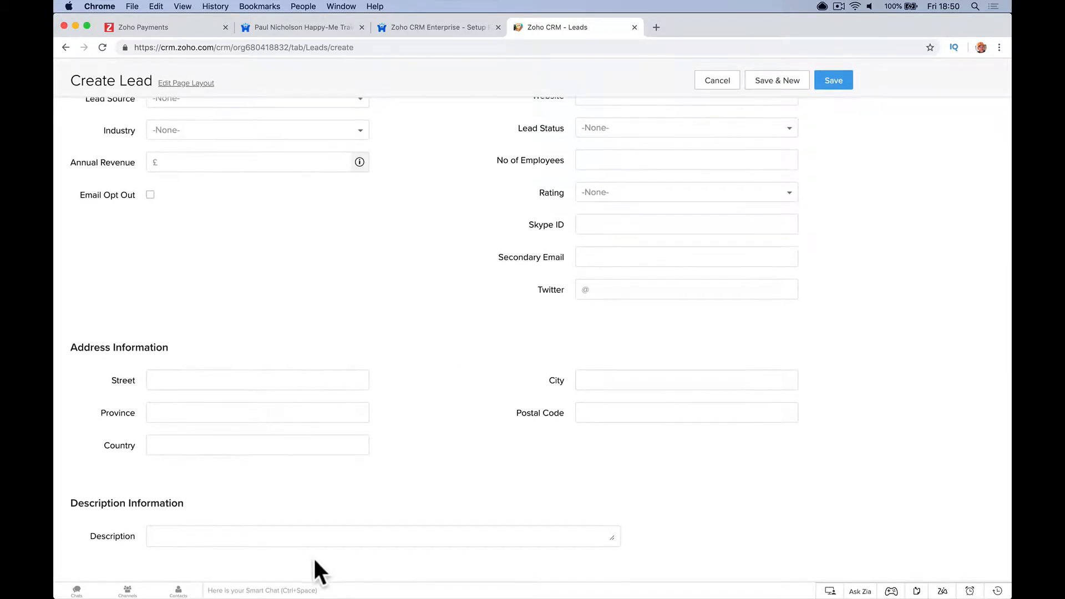
click(316, 535)
text(Wants )
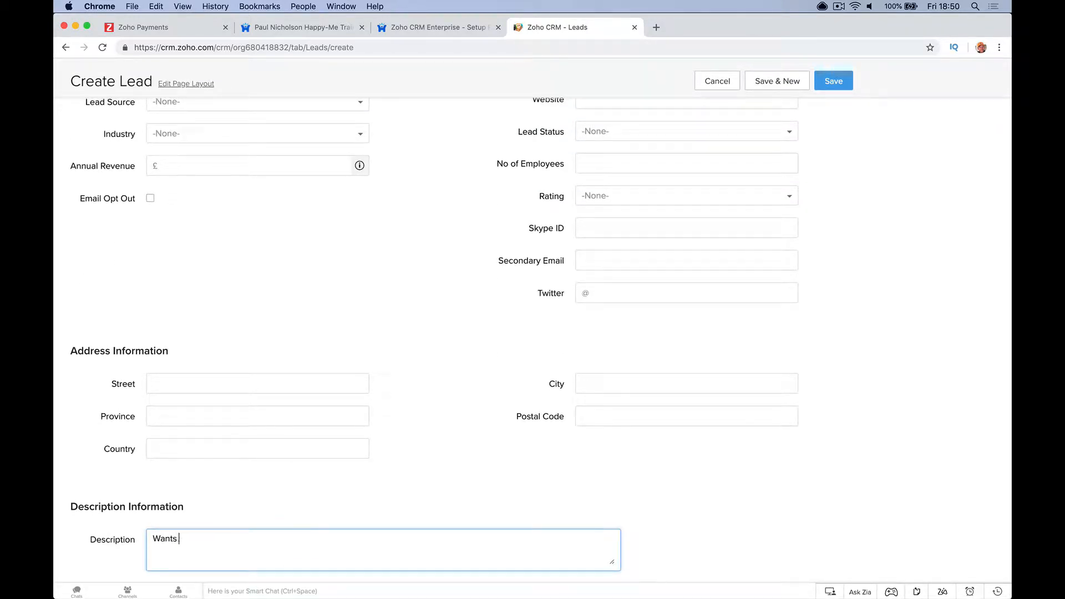
text(to talk about a new Aplha.)
scroll(315, 315, up, 10)
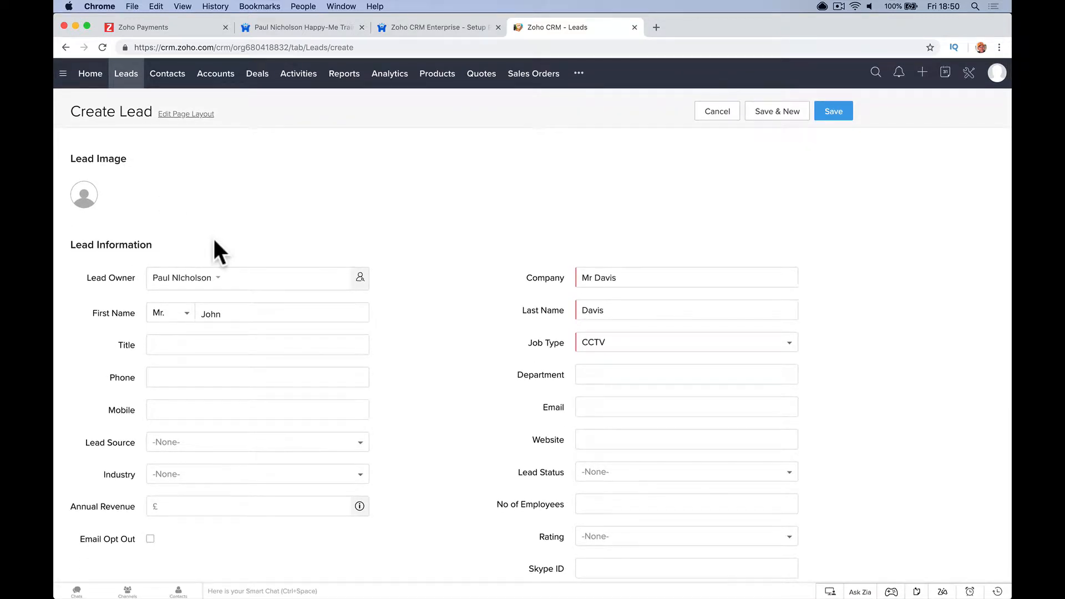
scroll(283, 247, down, 10)
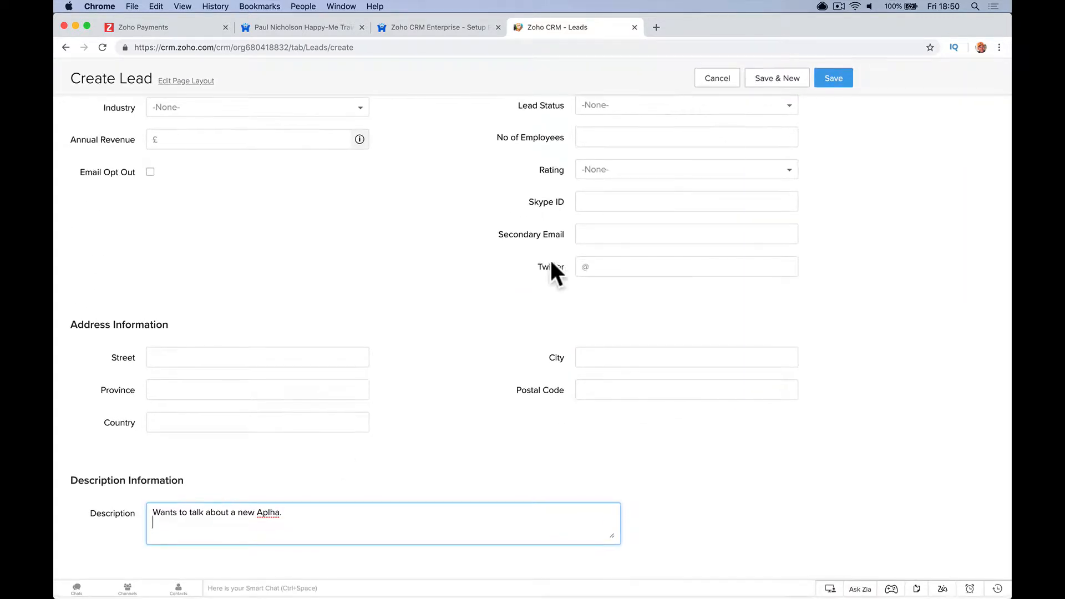
click(819, 81)
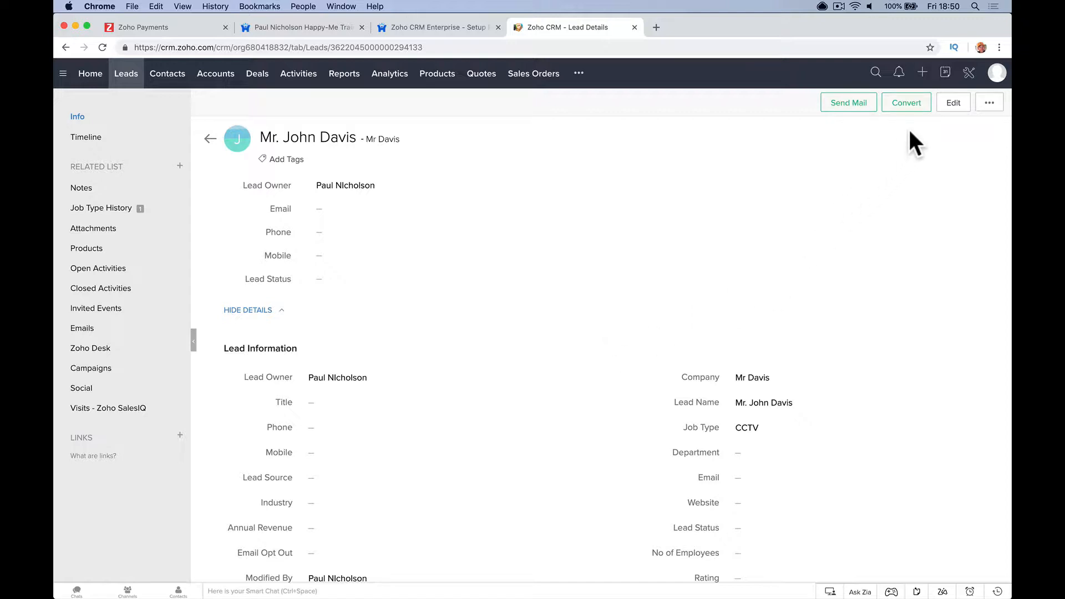
- Convert the lead with a new deal of amount 2000, its name ending in '- Alpha Romeo'
click(916, 106)
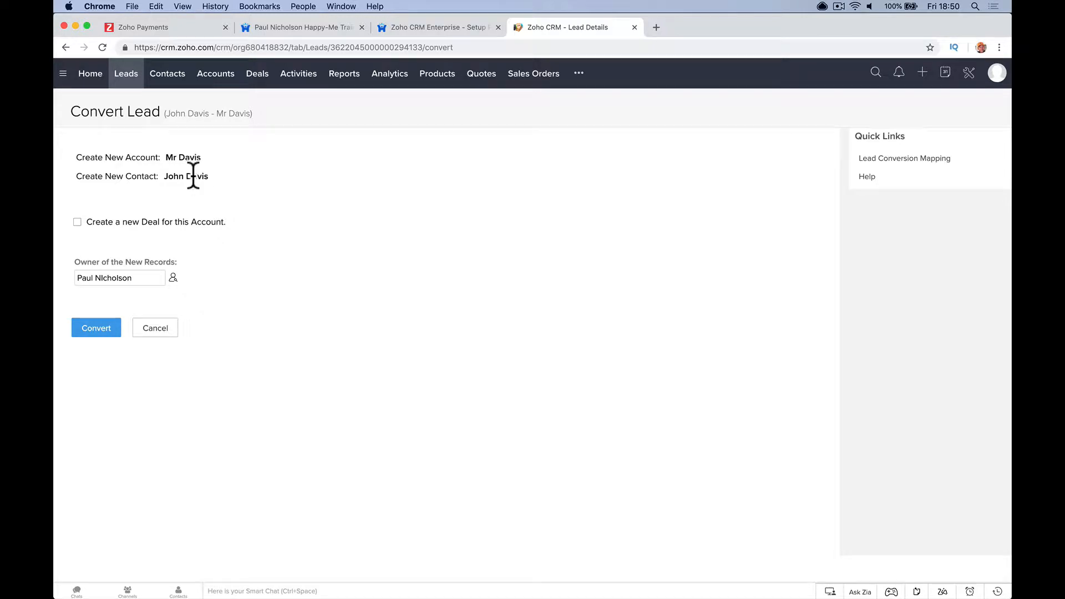
drag(169, 178, 211, 171)
click(77, 222)
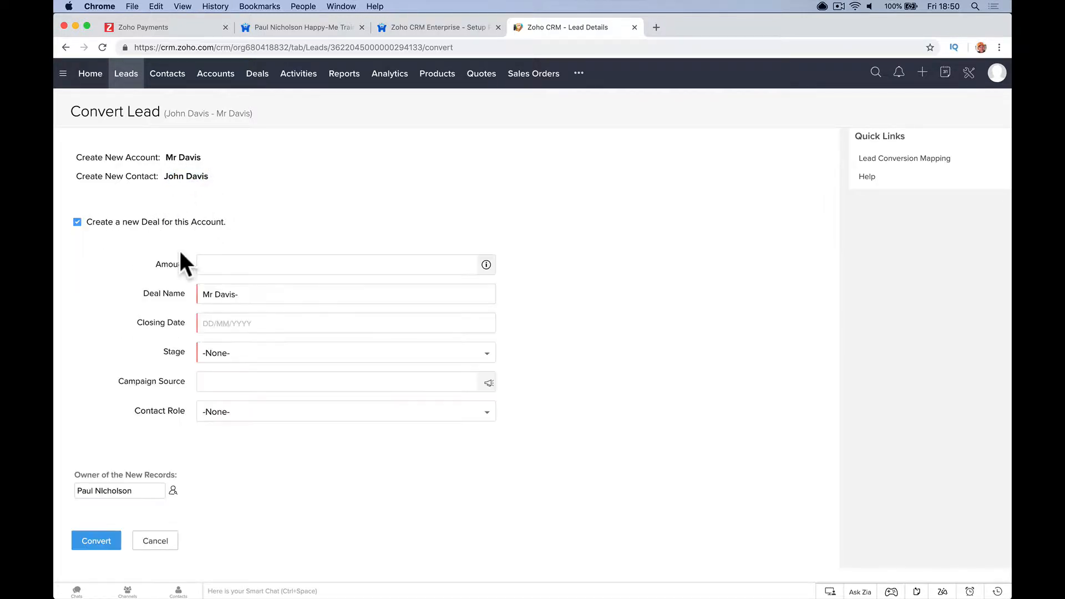
click(211, 264)
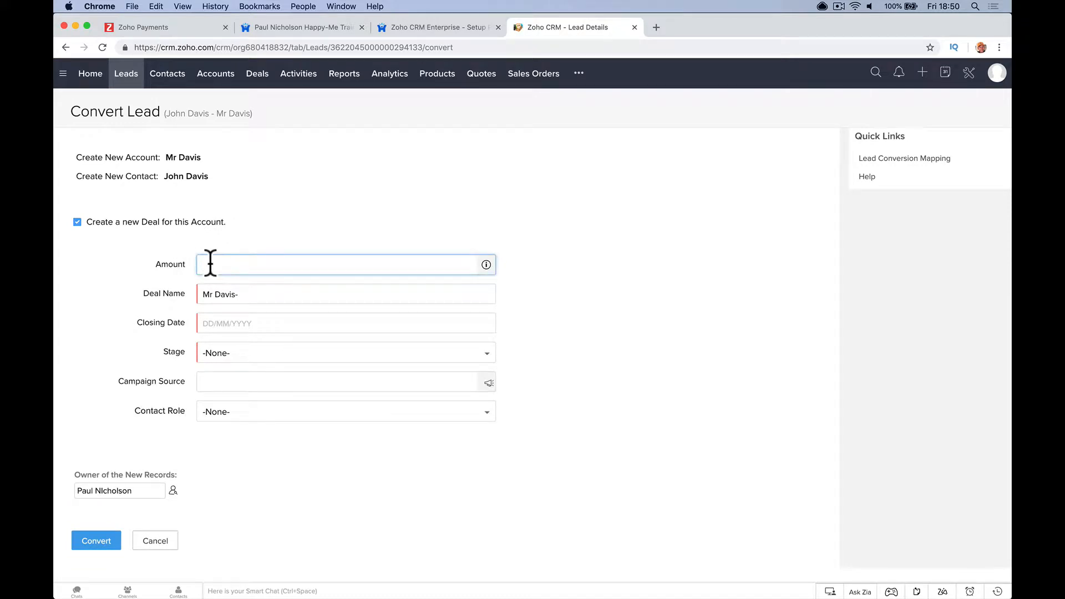
text(2000)
key(Tab)
key(Right)
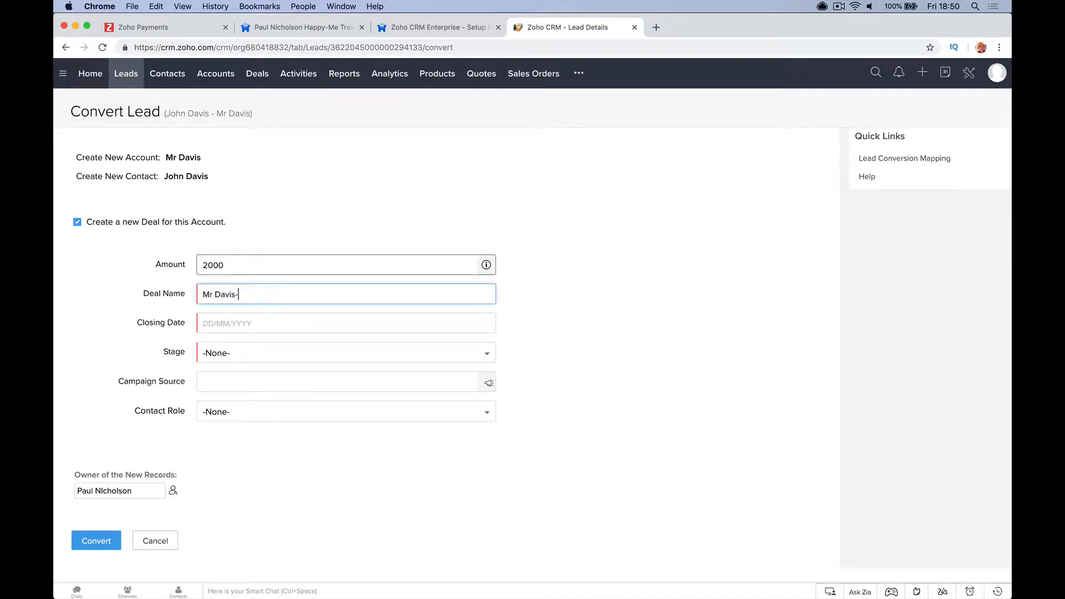
key(BackSpace)
text(- Alpha Romeo)
- Give the deal closing date 28/02/2019 and stage Id. Decision Makers, then complete the conversion
click(225, 323)
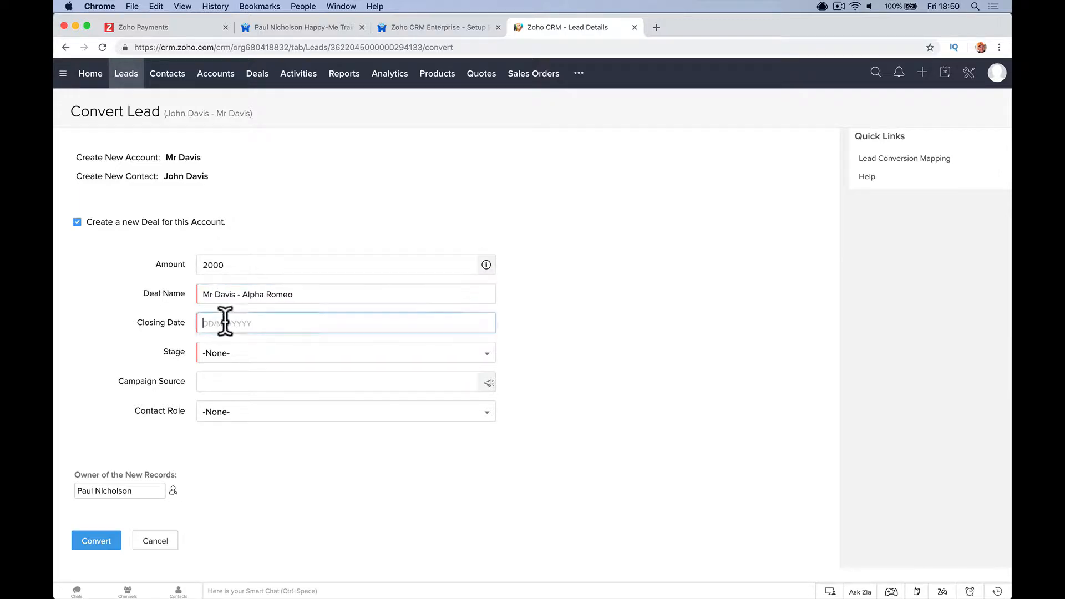
click(287, 450)
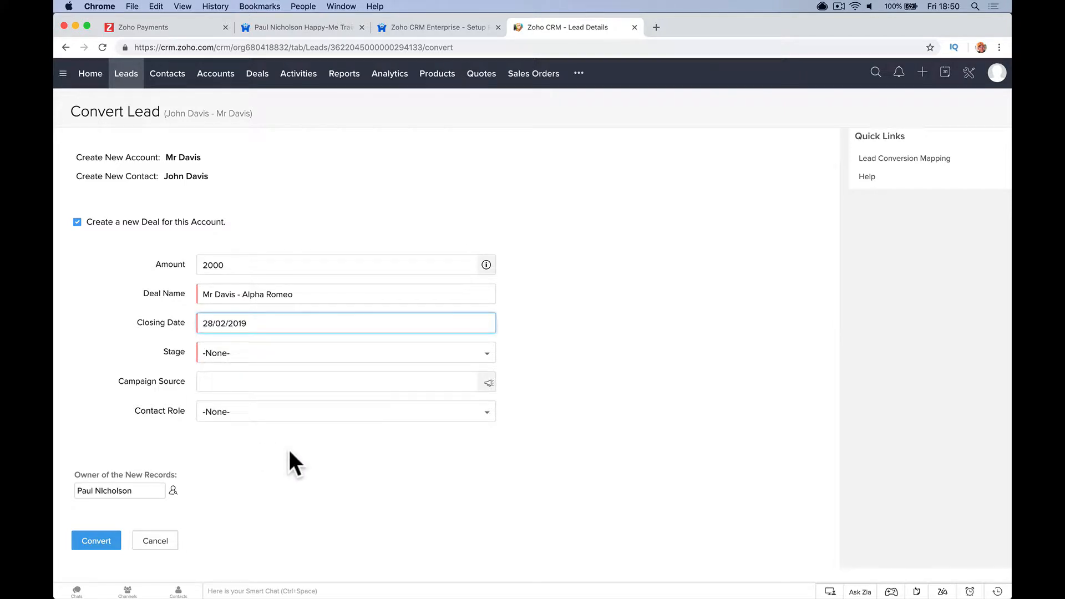
click(292, 355)
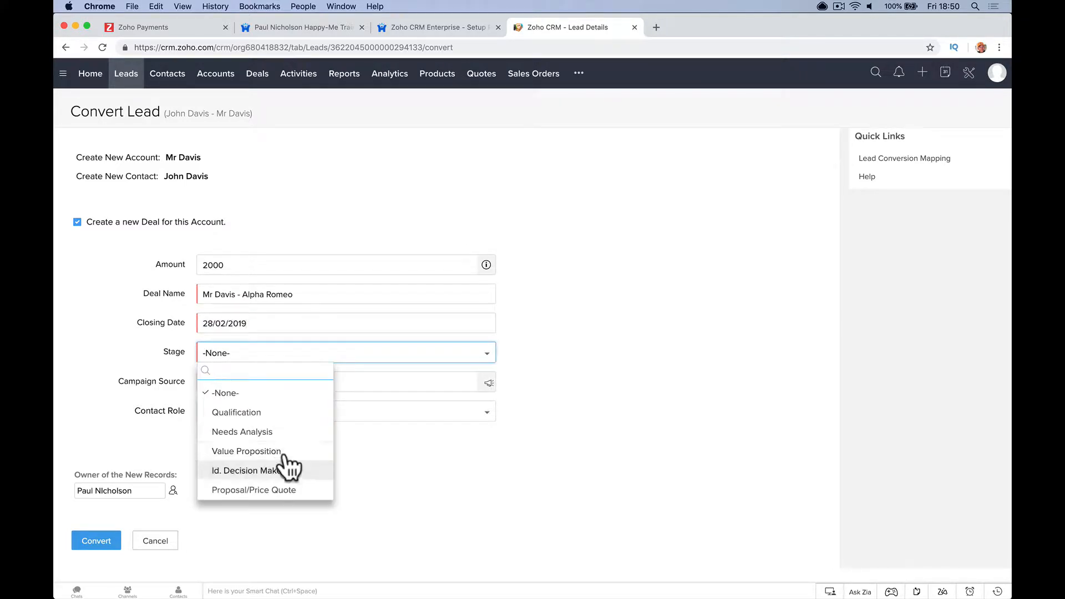
scroll(274, 470, down, 2)
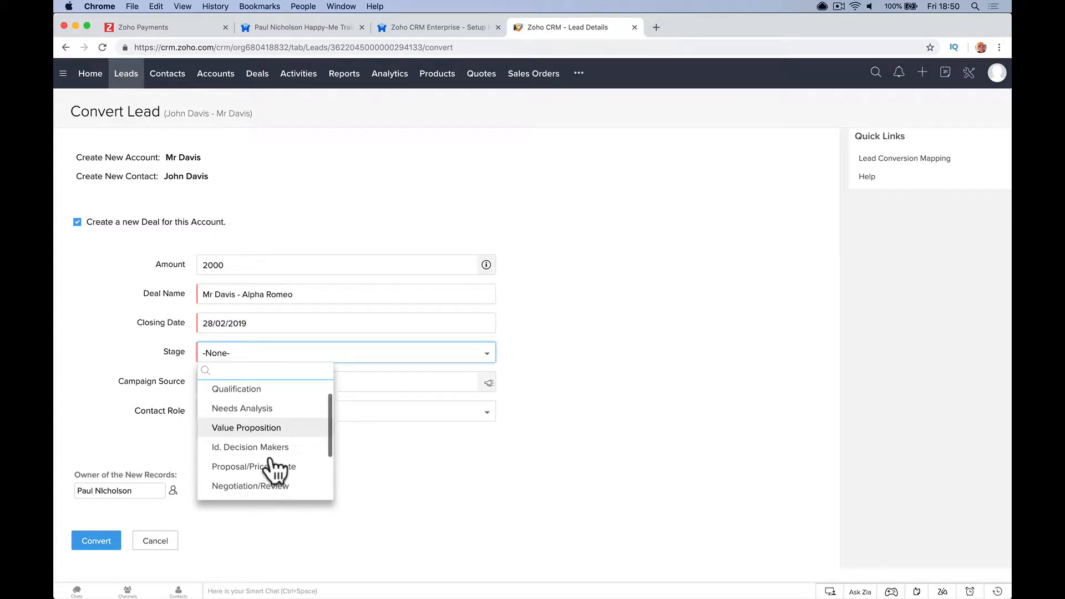
click(275, 428)
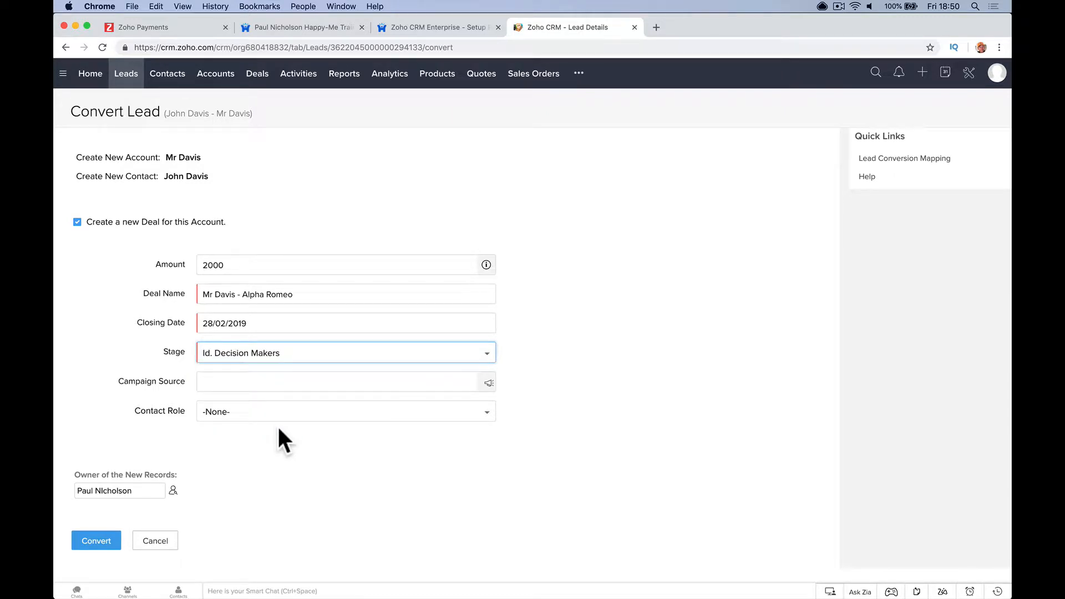
click(311, 355)
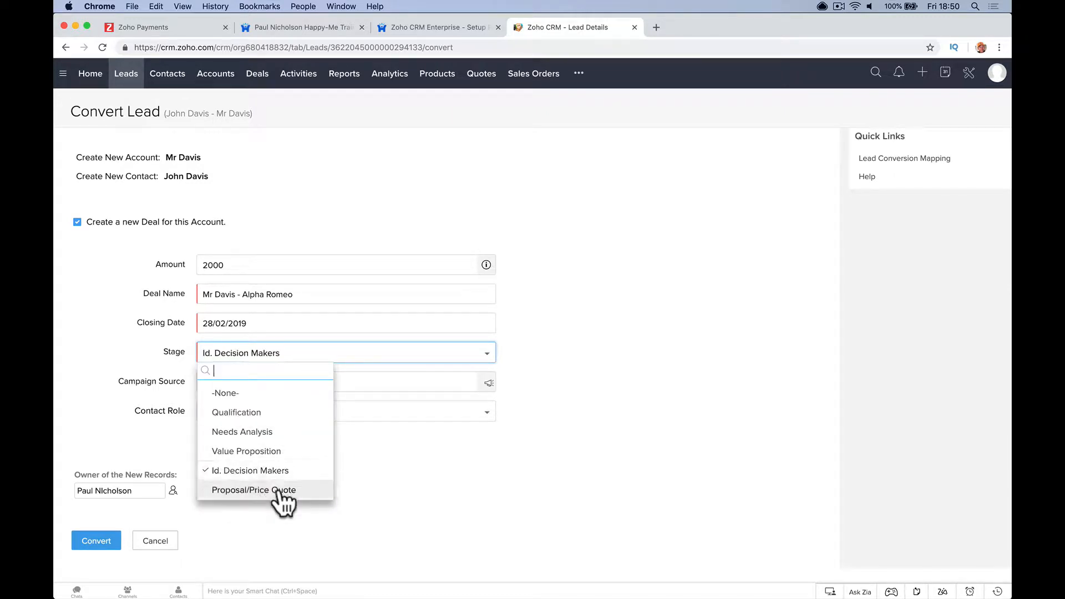
click(259, 470)
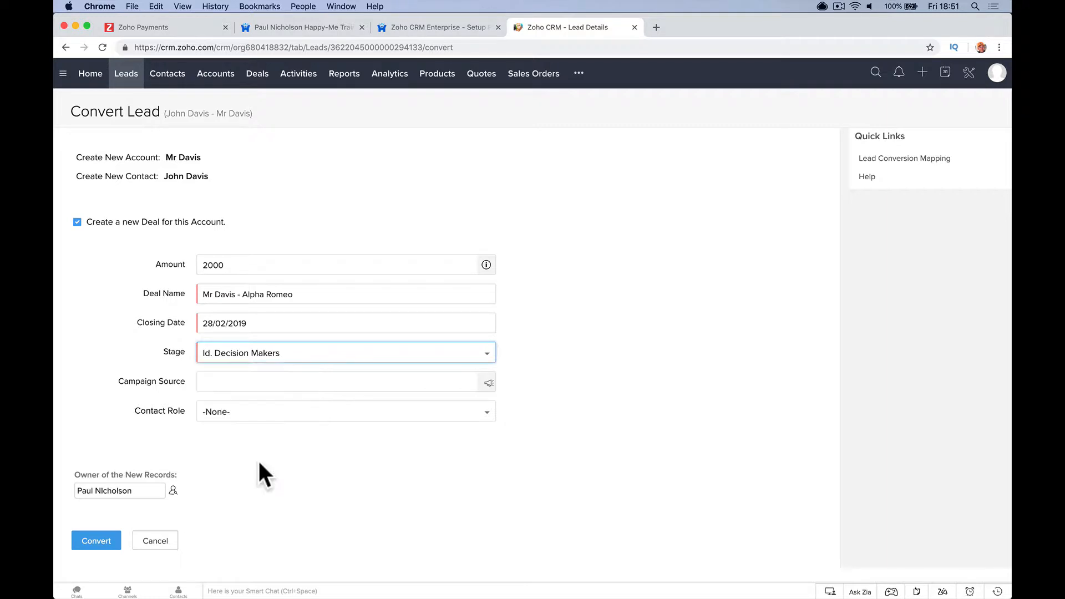
click(106, 542)
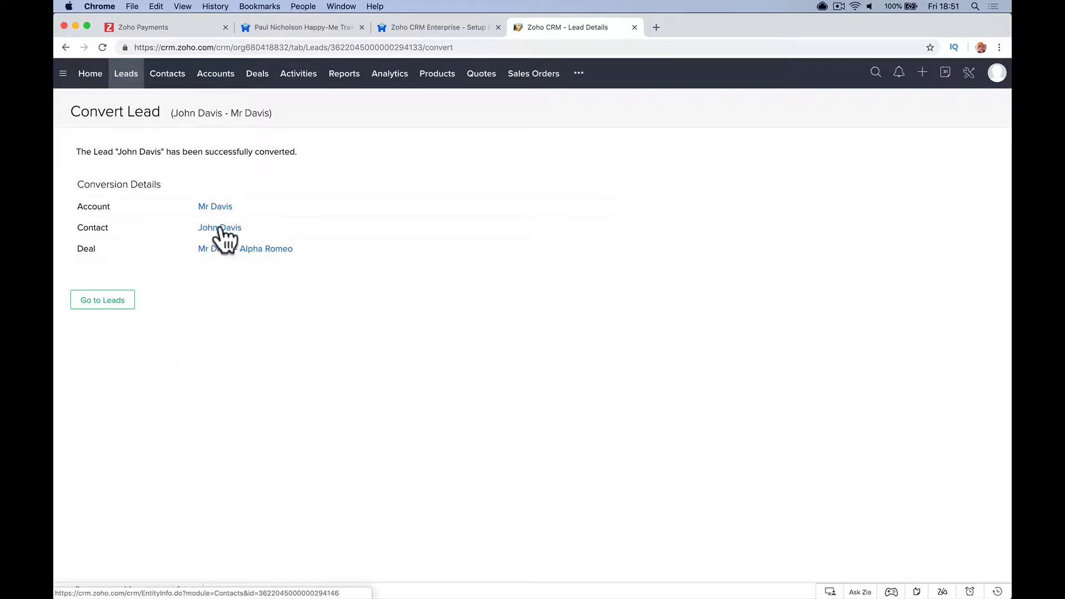
- Open the £2,000.00 Alpha Romeo deal from the Conversion Details
click(265, 254)
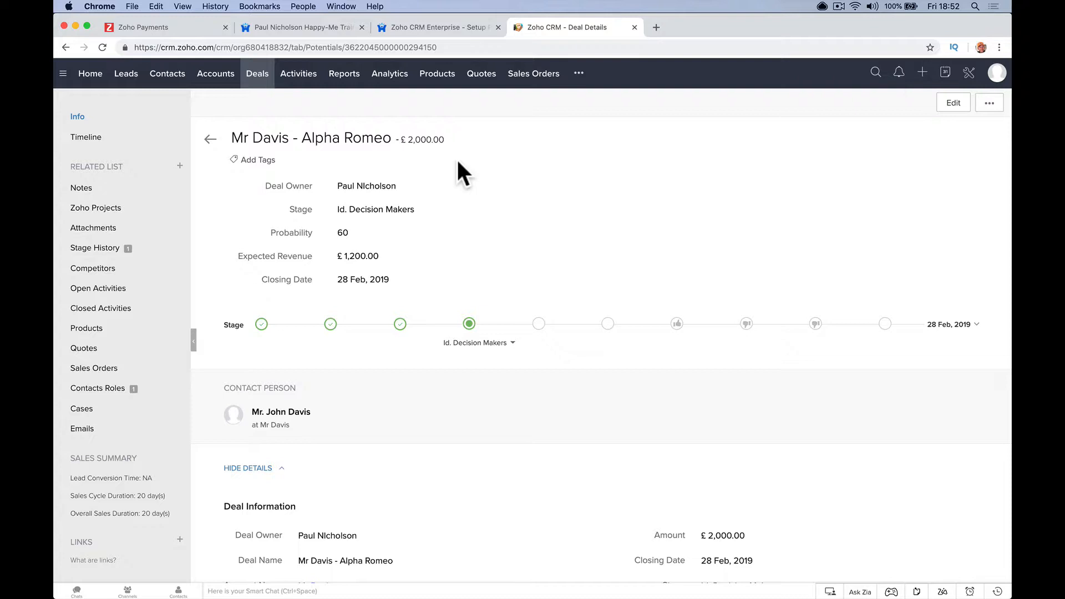
- Start a new product named '12 Month Car lease' with product code CAr1
click(437, 78)
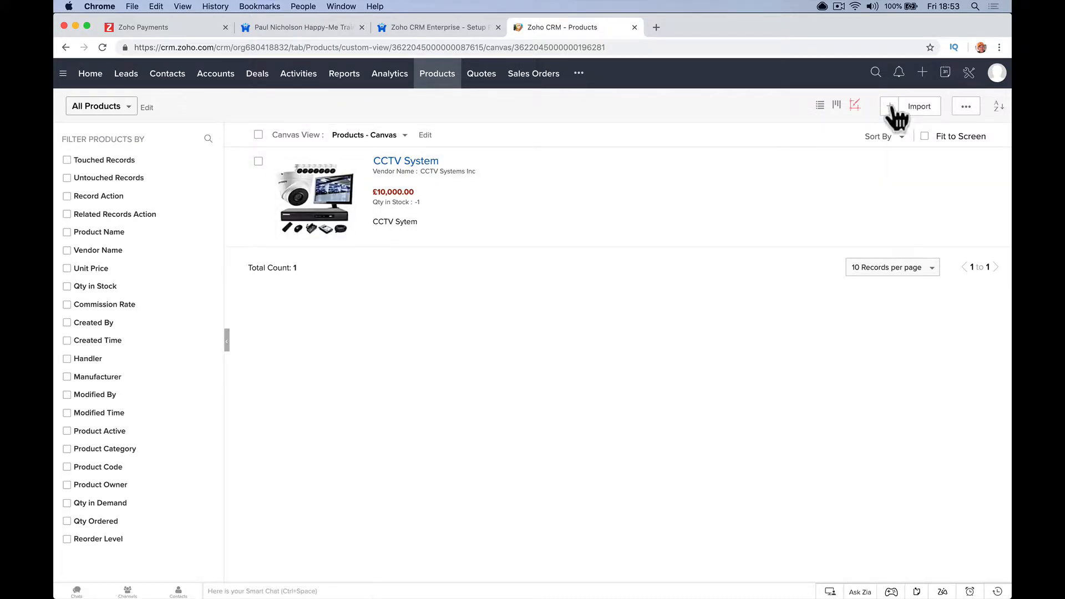
click(889, 106)
click(613, 188)
text(12)
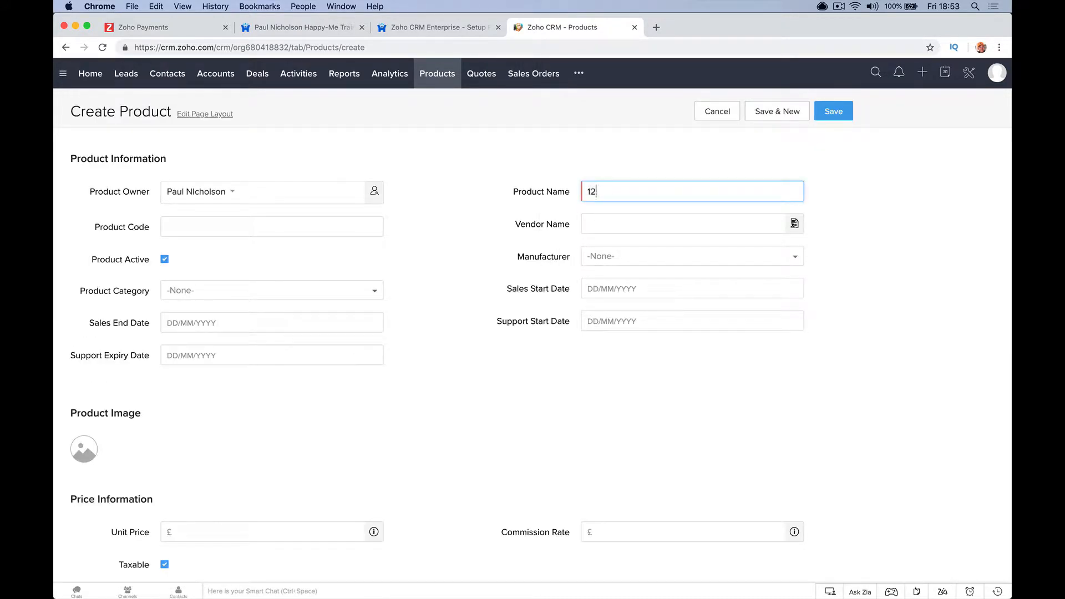
text( Month Car lease)
key(Tab)
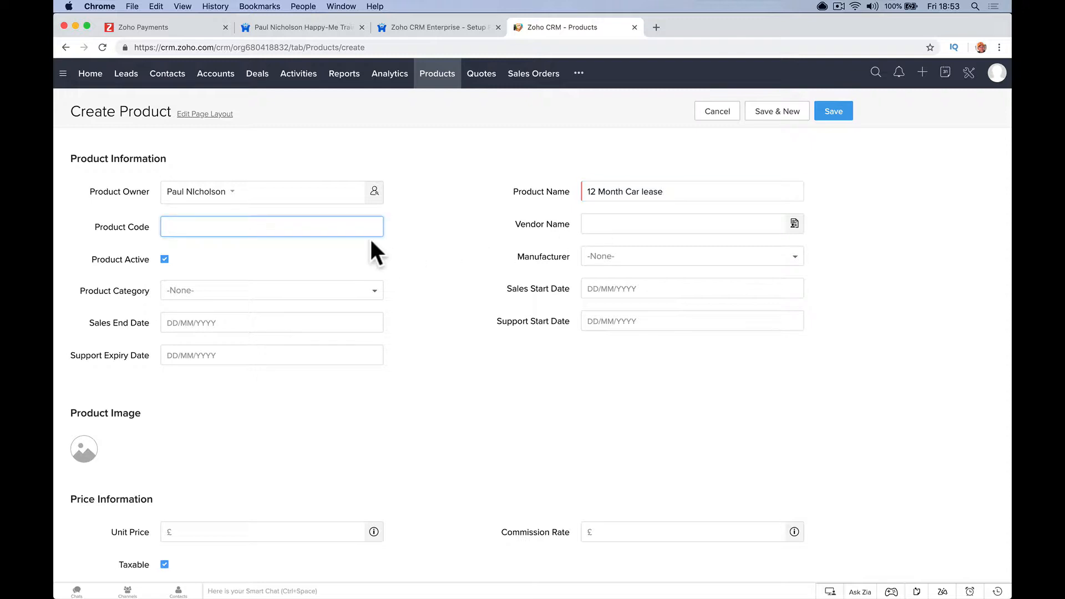
text(CAr1)
key(Tab)
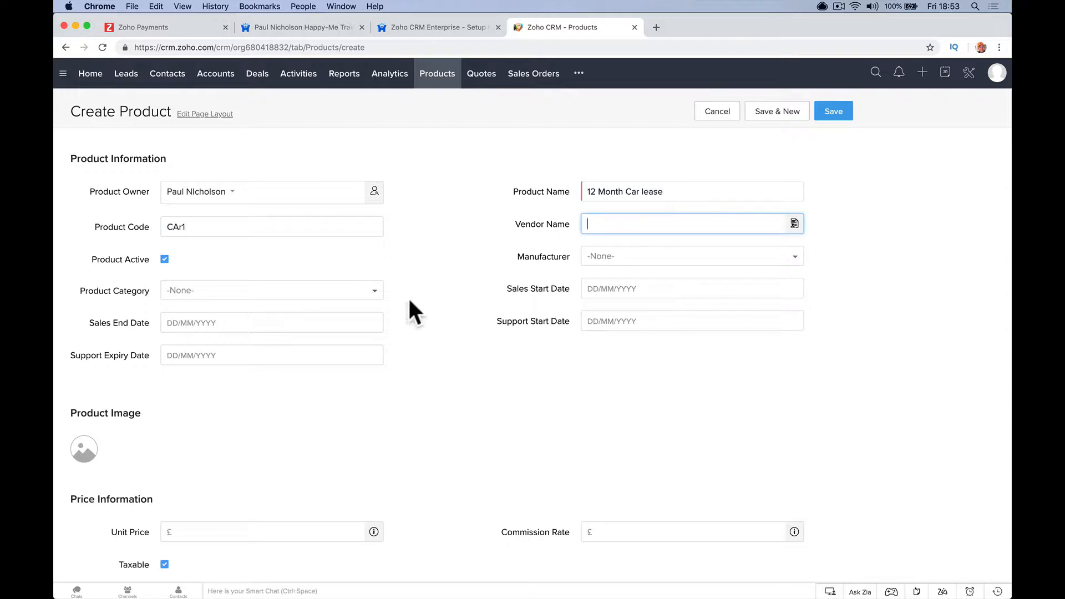
click(249, 226)
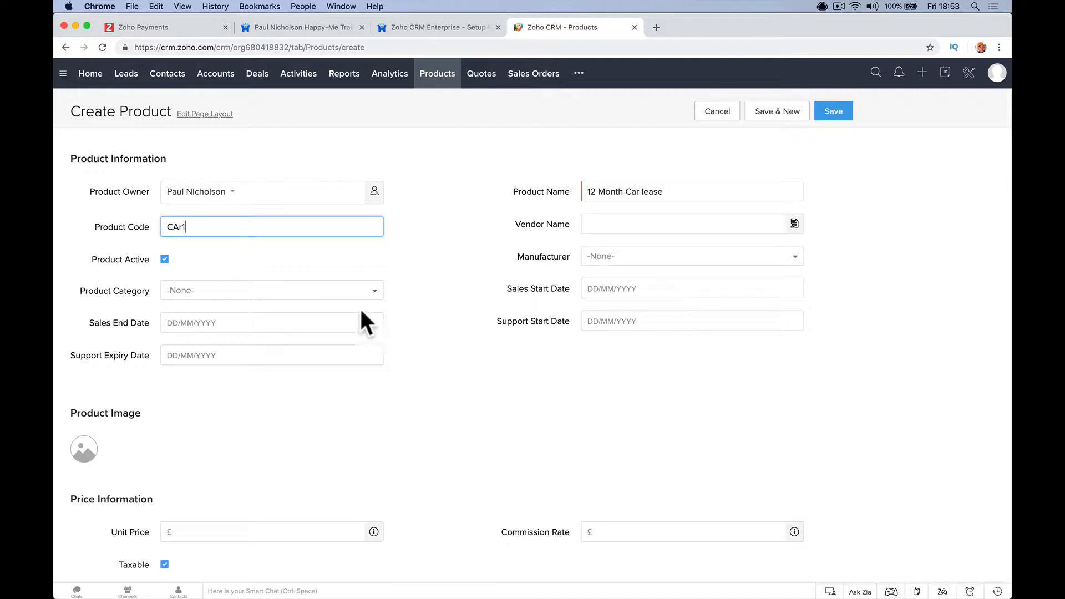
- Set unit price 2000, commission rate 200 and Vat tax, then save the product
scroll(252, 327, down, 2)
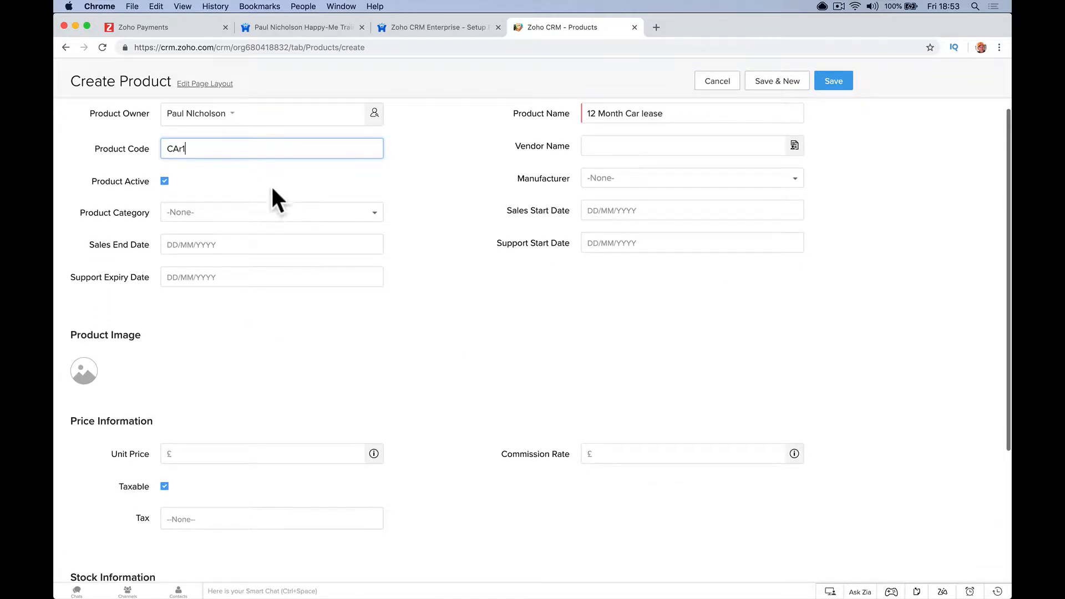
scroll(627, 255, down, 6)
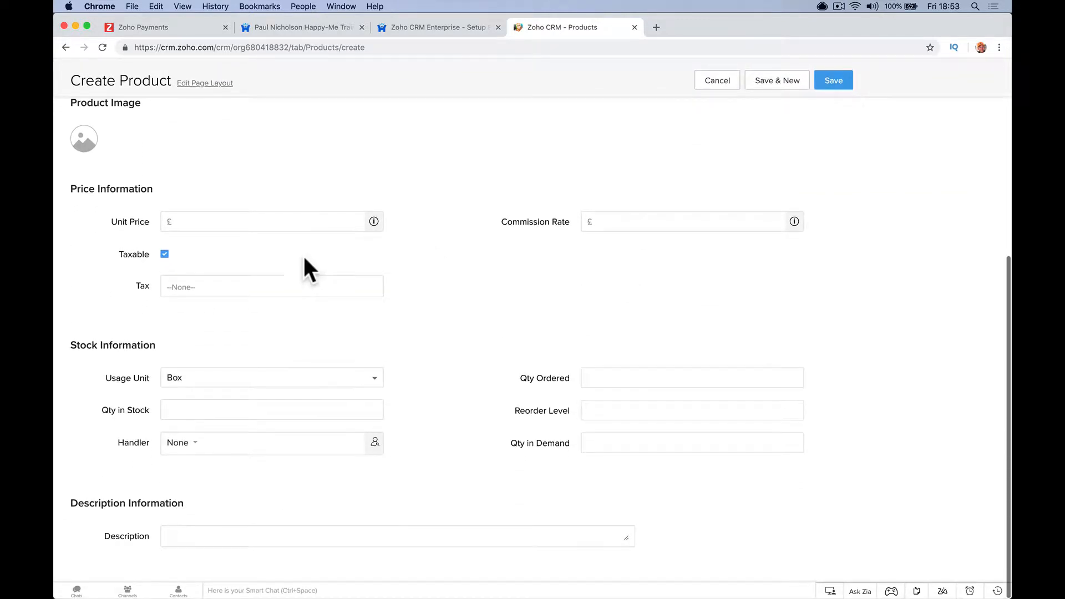
click(287, 224)
text(2000)
key(Tab)
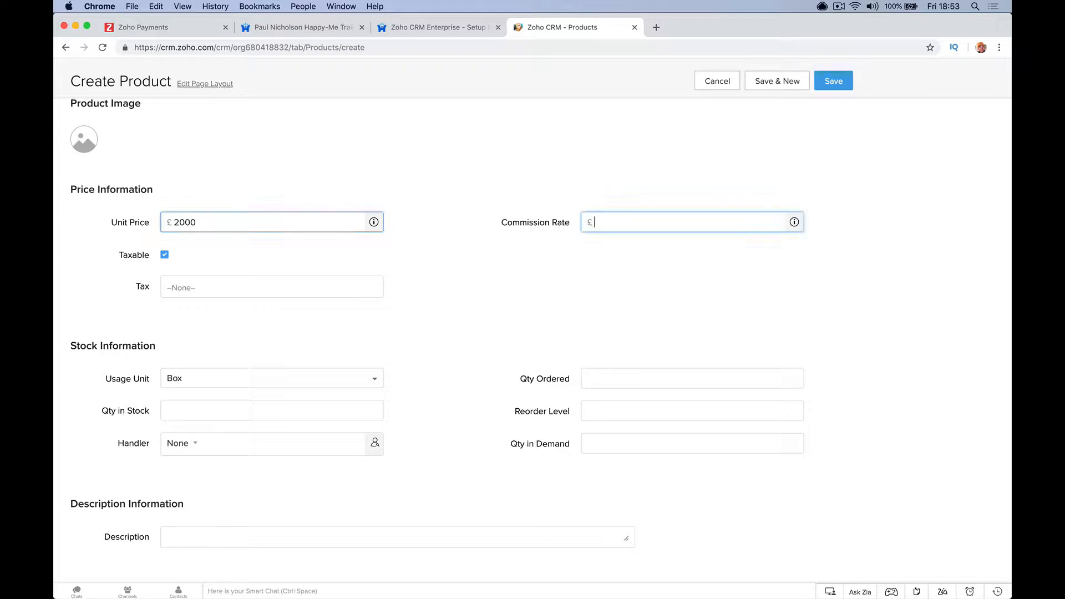
text(200)
click(240, 285)
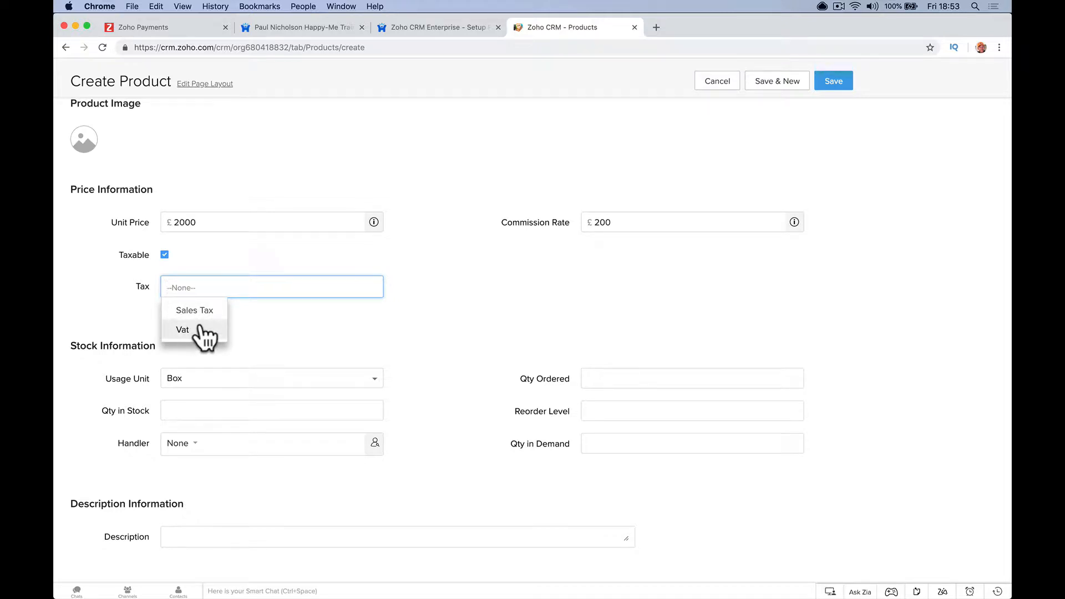
click(200, 329)
click(254, 347)
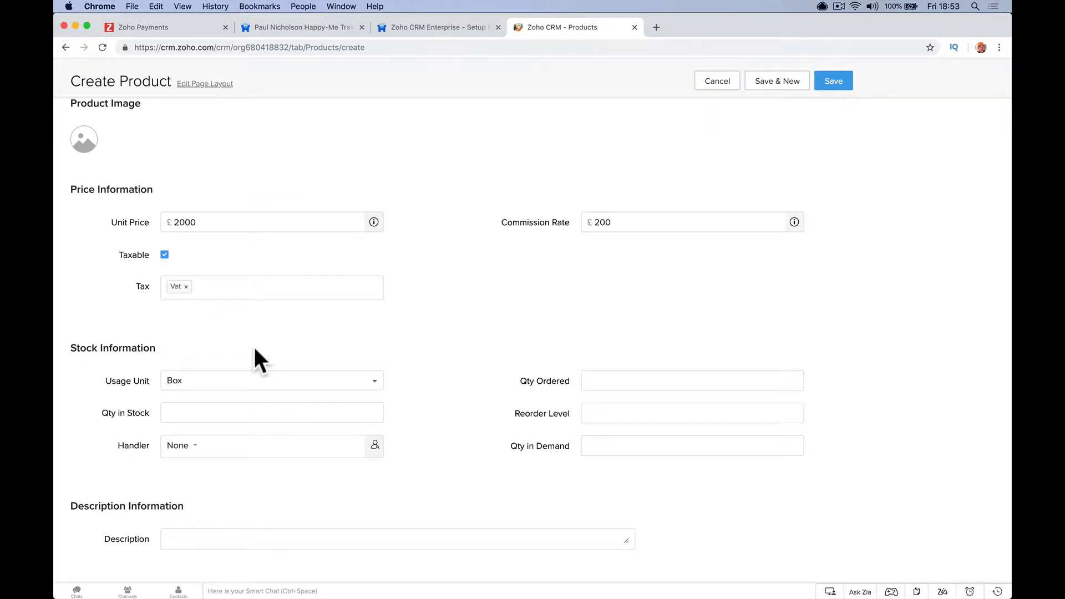
scroll(253, 345, down, 1)
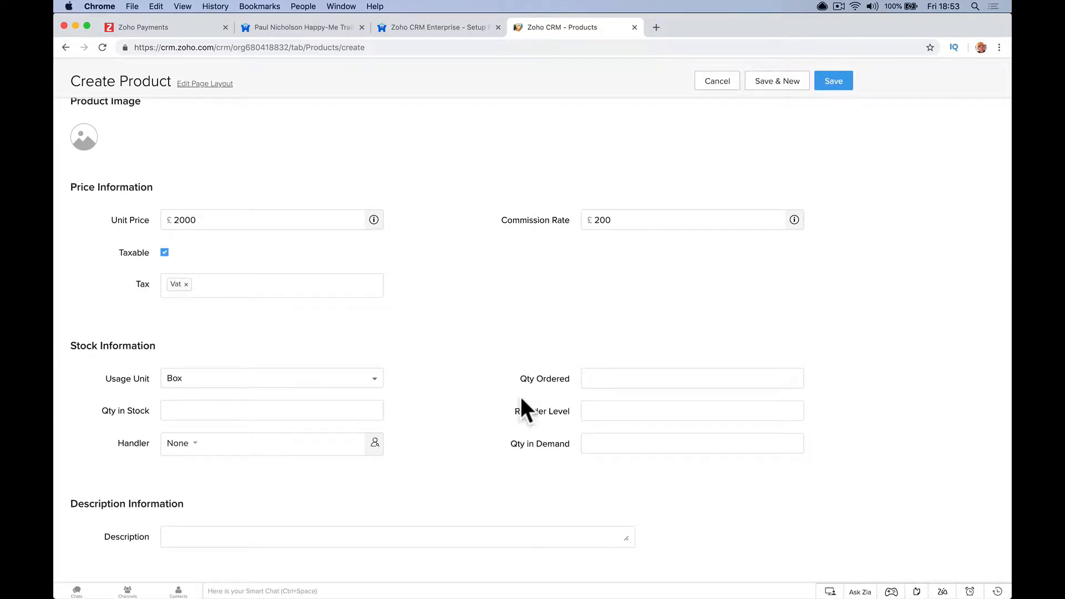
click(837, 81)
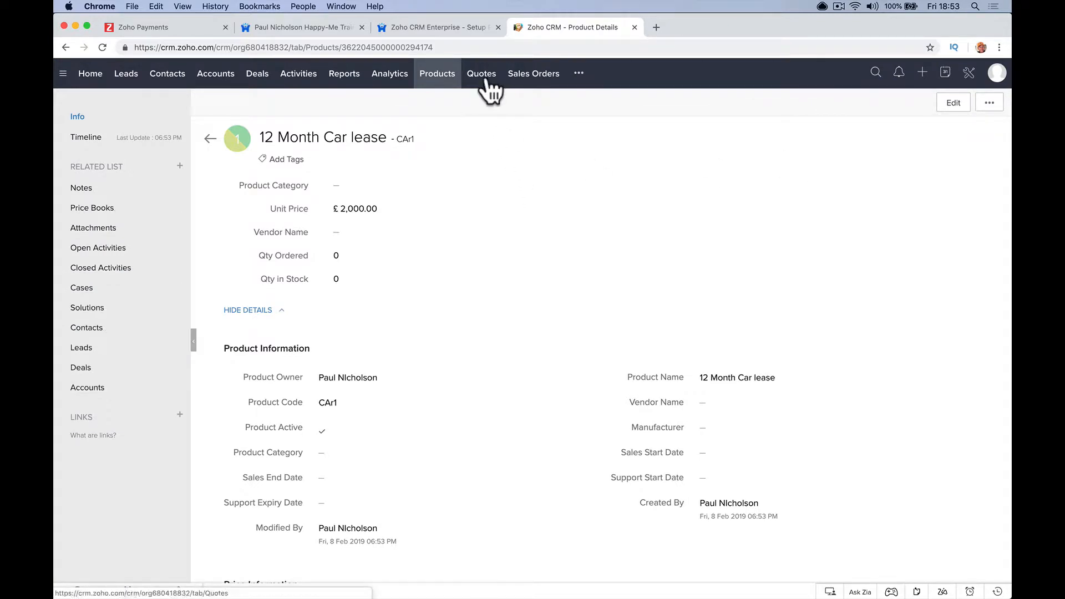
- Open the Alpha Romeo deal from the Deals pipeline and start a new quote for it
click(260, 74)
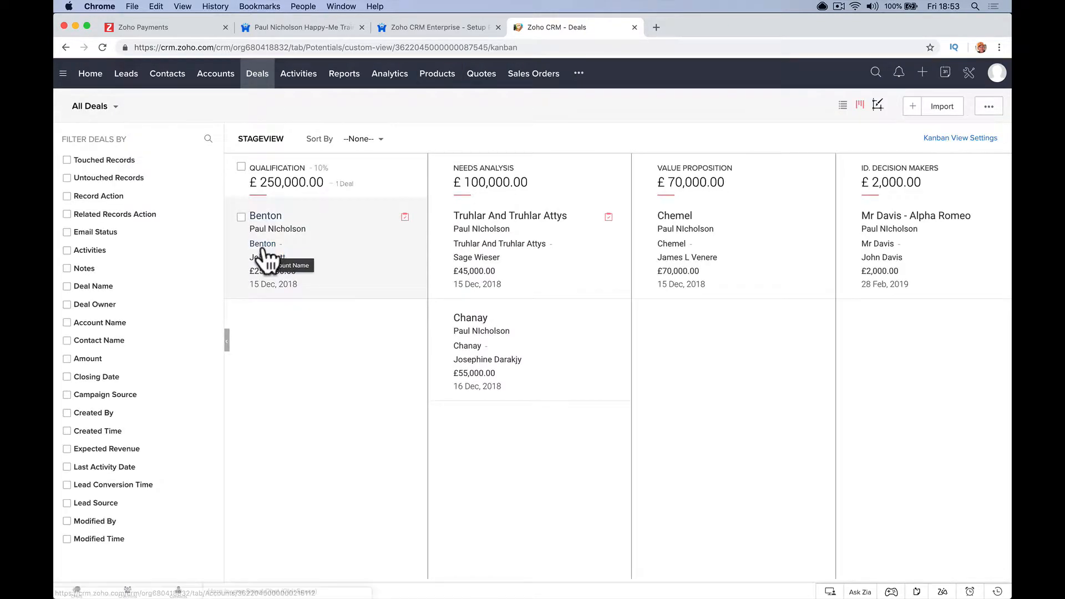
scroll(622, 266, right, 5)
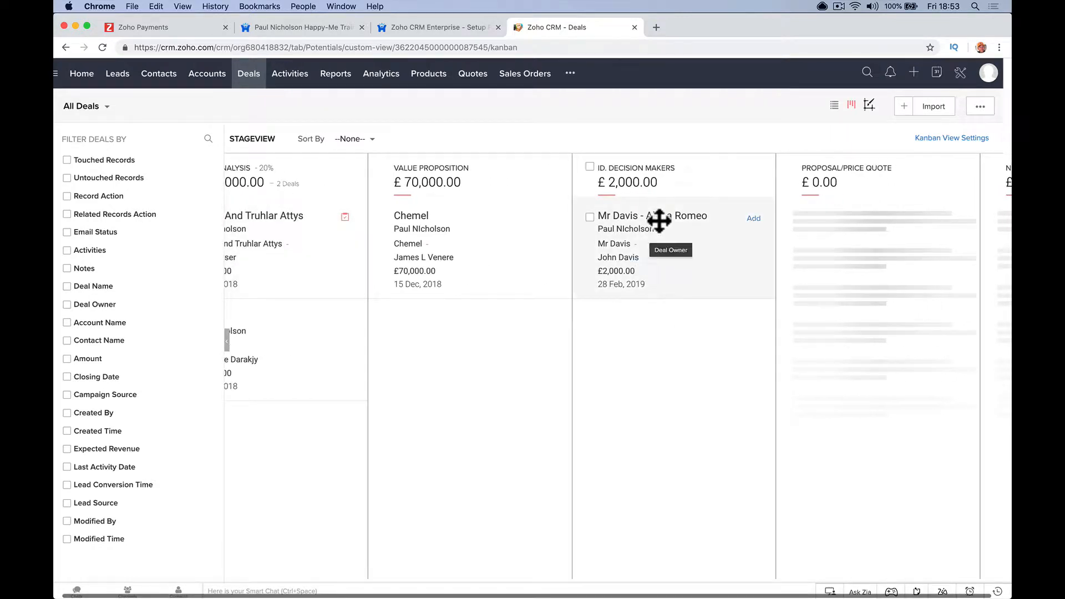
click(655, 222)
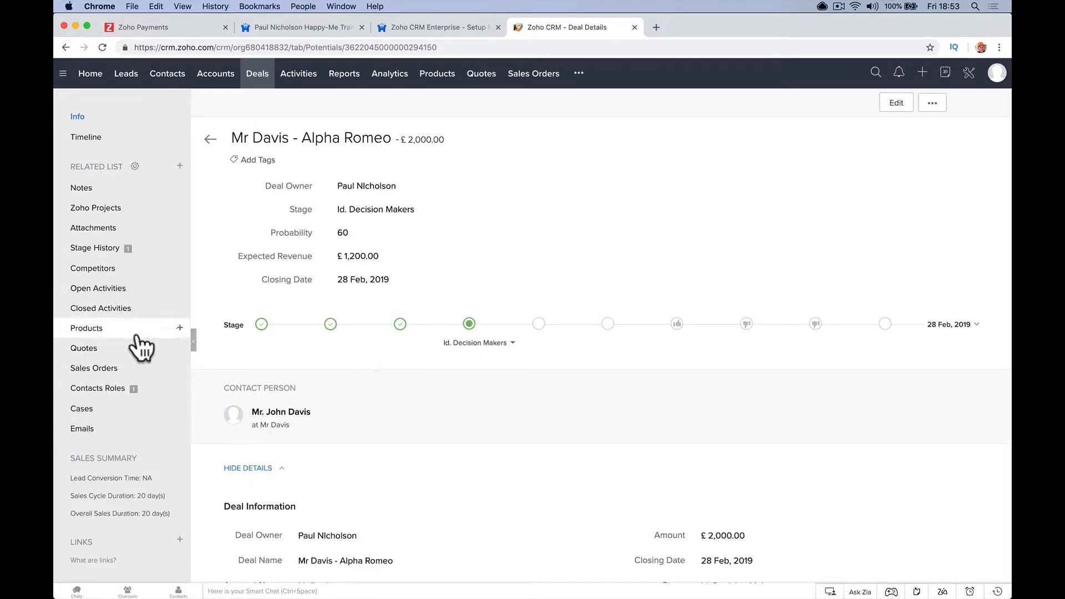
click(180, 348)
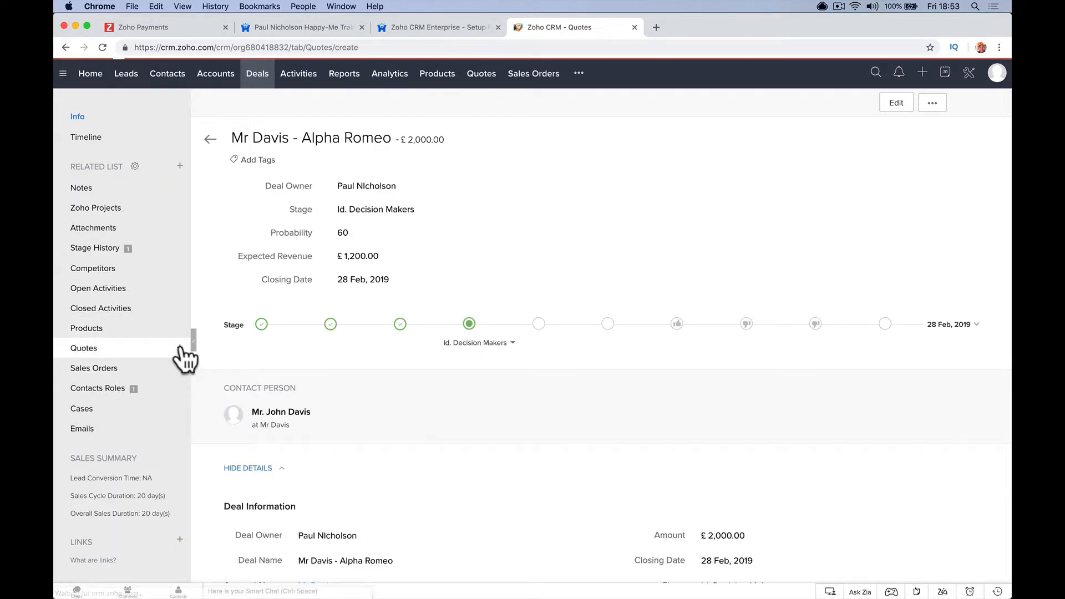
- Fill the quote with subject 12 Month Car Lease, valid till 28/02/2019, stage Negotiation
click(325, 226)
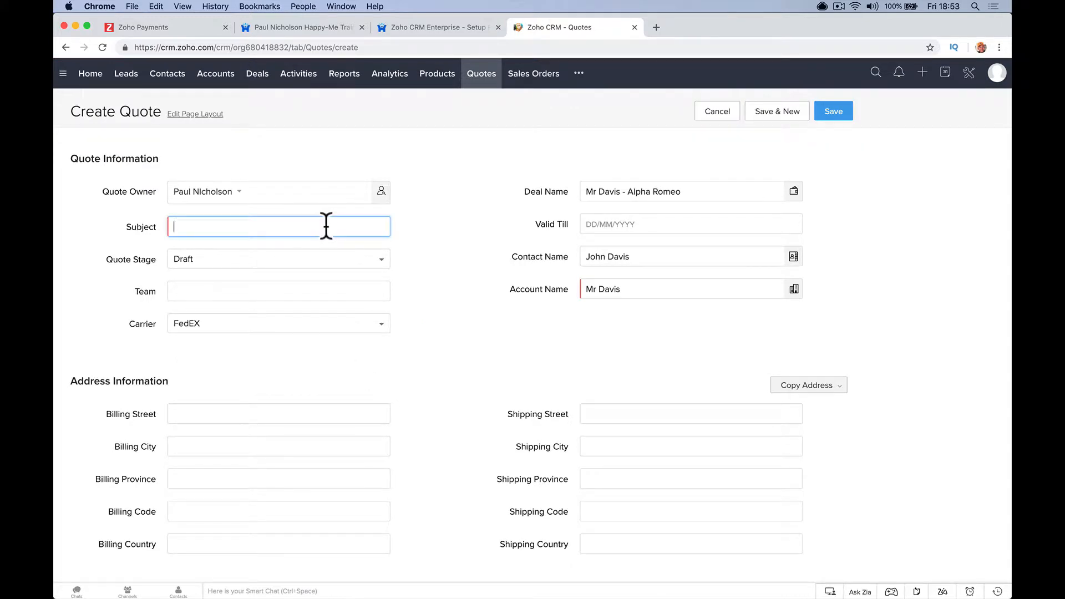
text(12 Month Car Lease)
click(591, 224)
click(642, 345)
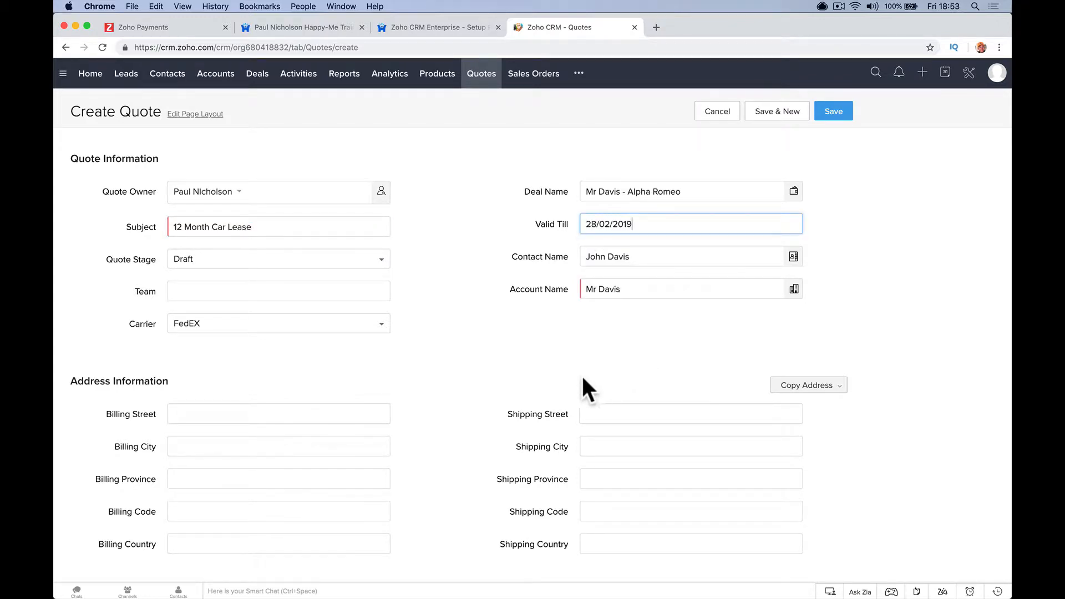
scroll(495, 380, down, 2)
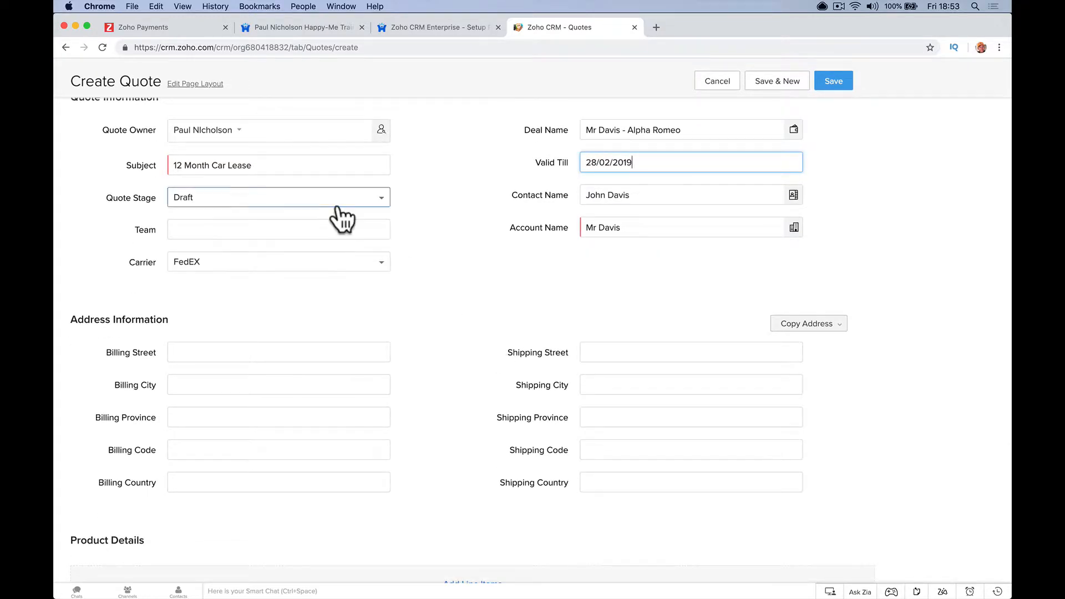
click(340, 200)
click(222, 242)
scroll(354, 322, down, 5)
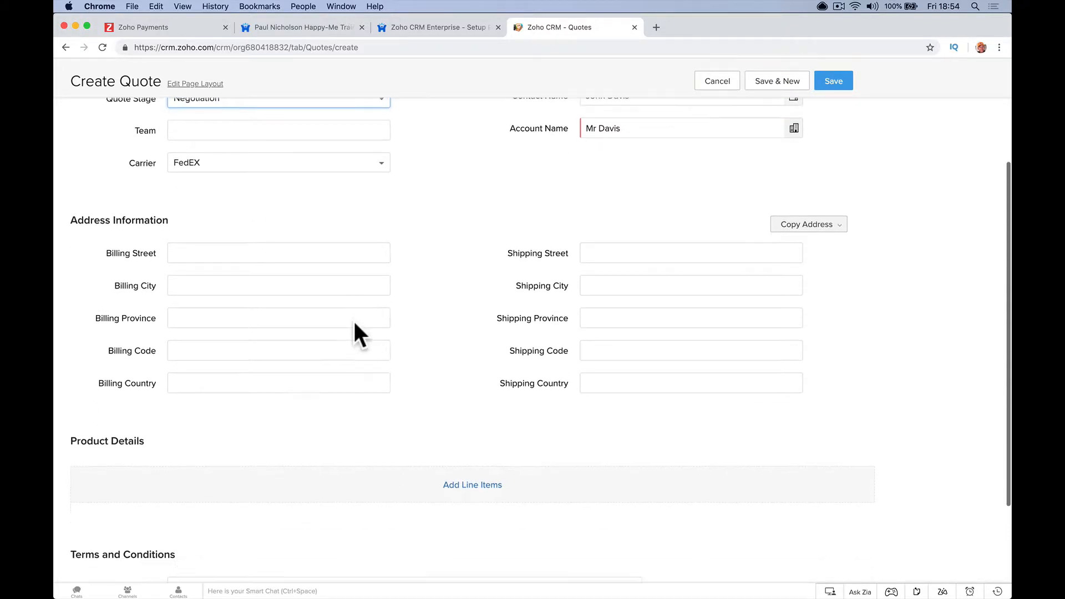
scroll(419, 311, down, 1)
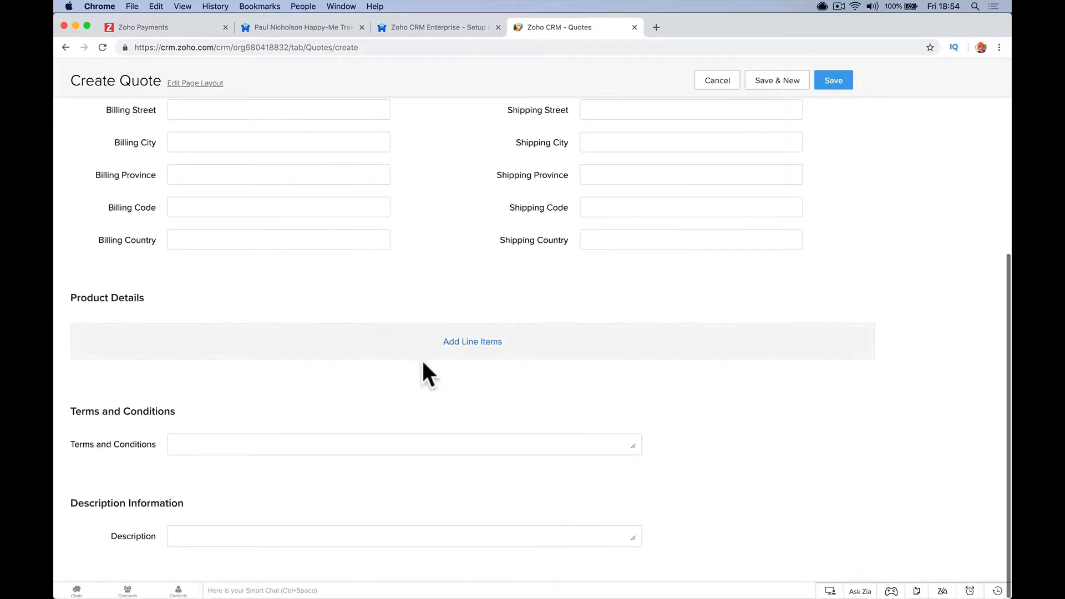
click(450, 350)
- Add 12 Month Car Lease at quantity 1 with line description 'Alpha Romeo', then save the quote
click(443, 132)
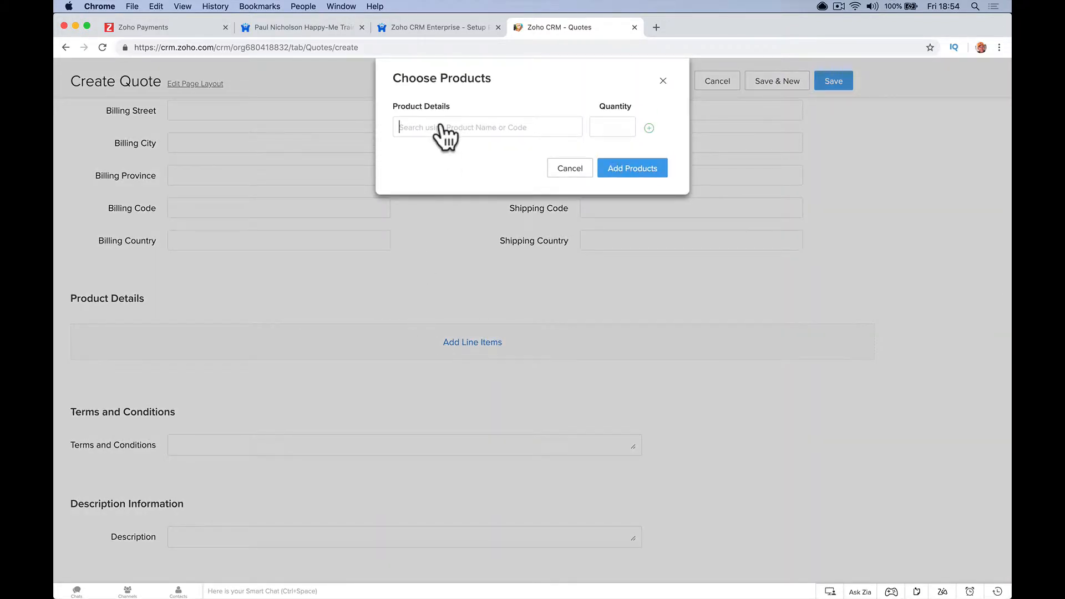
text(12)
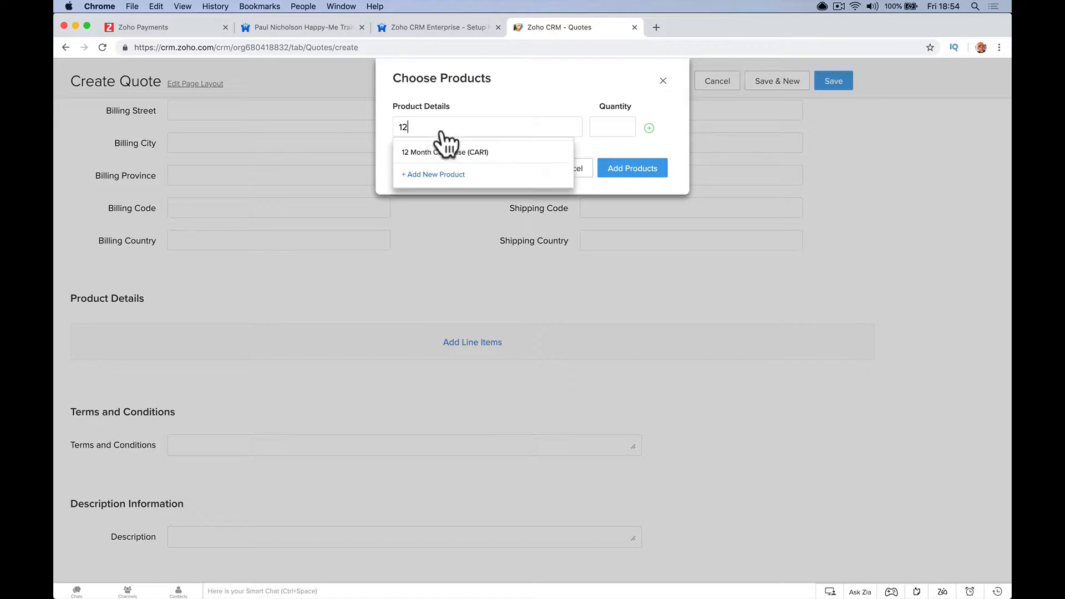
click(454, 149)
text(1)
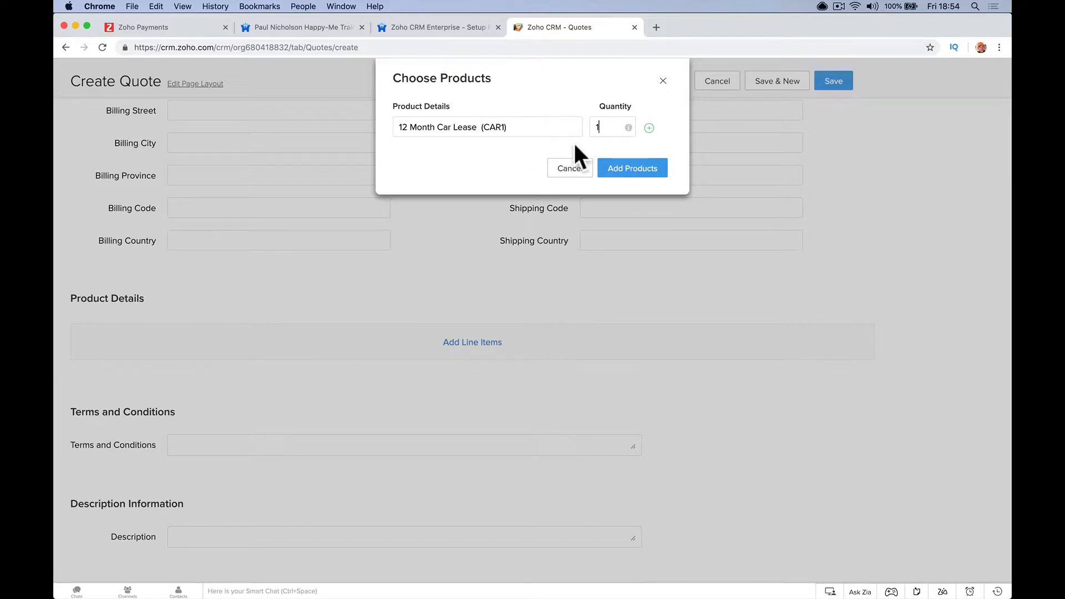
click(618, 170)
click(347, 366)
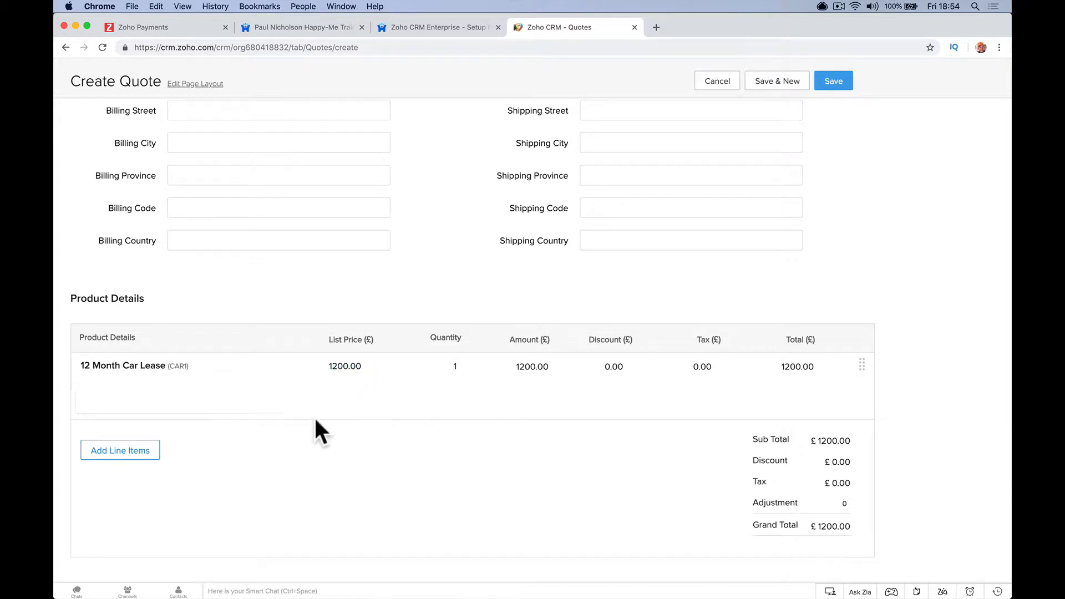
click(208, 407)
text(Alpha Romeo)
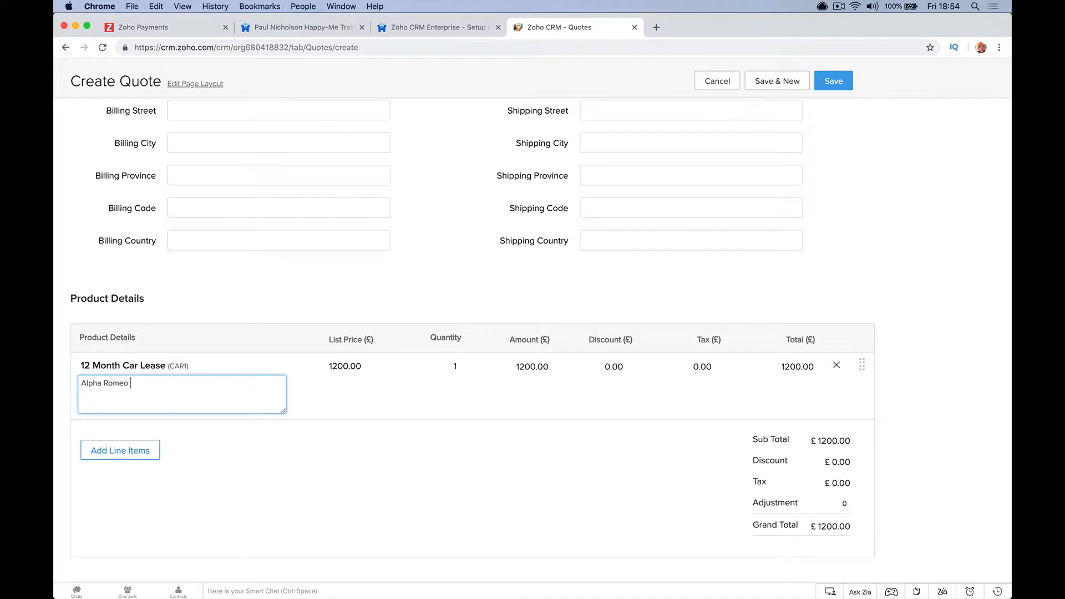
scroll(290, 437, down, 5)
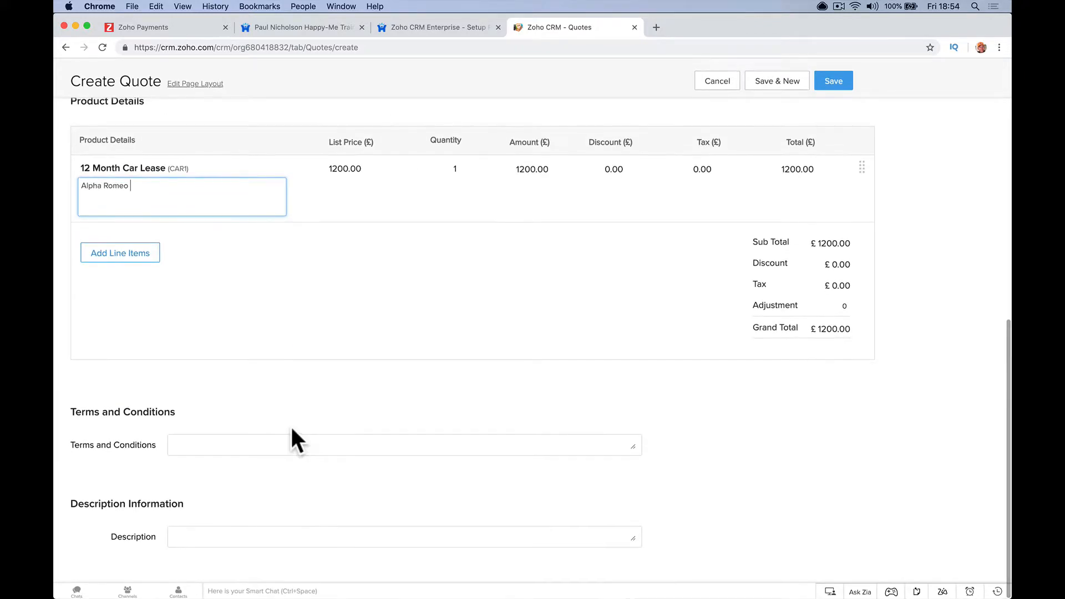
click(290, 424)
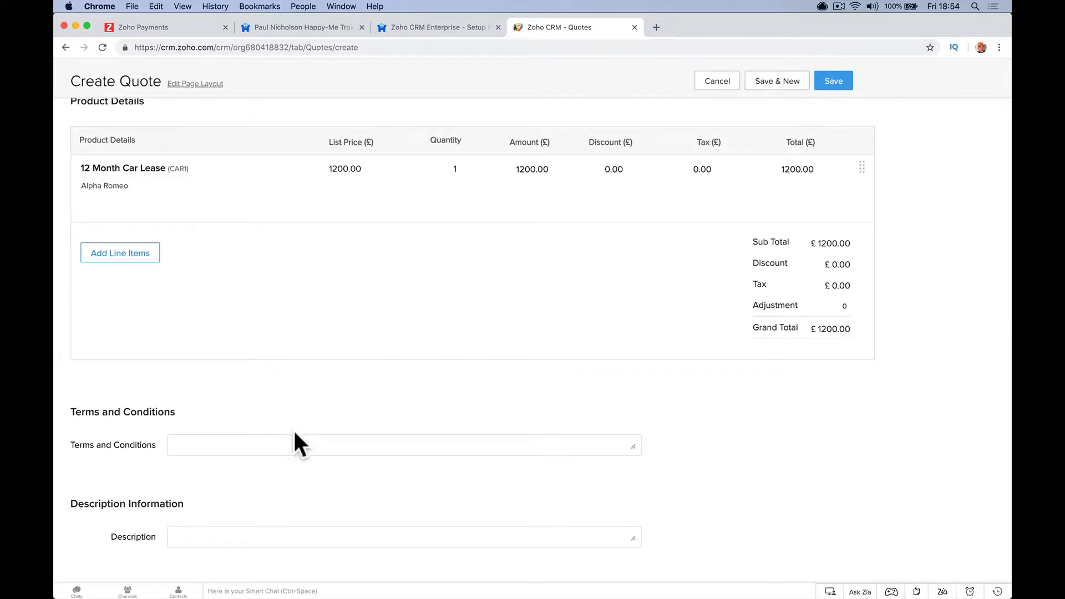
click(835, 81)
- Print-preview the 12 Month Car Lease quote with Quote Template, then close the email draft unsent
scroll(531, 264, down, 20)
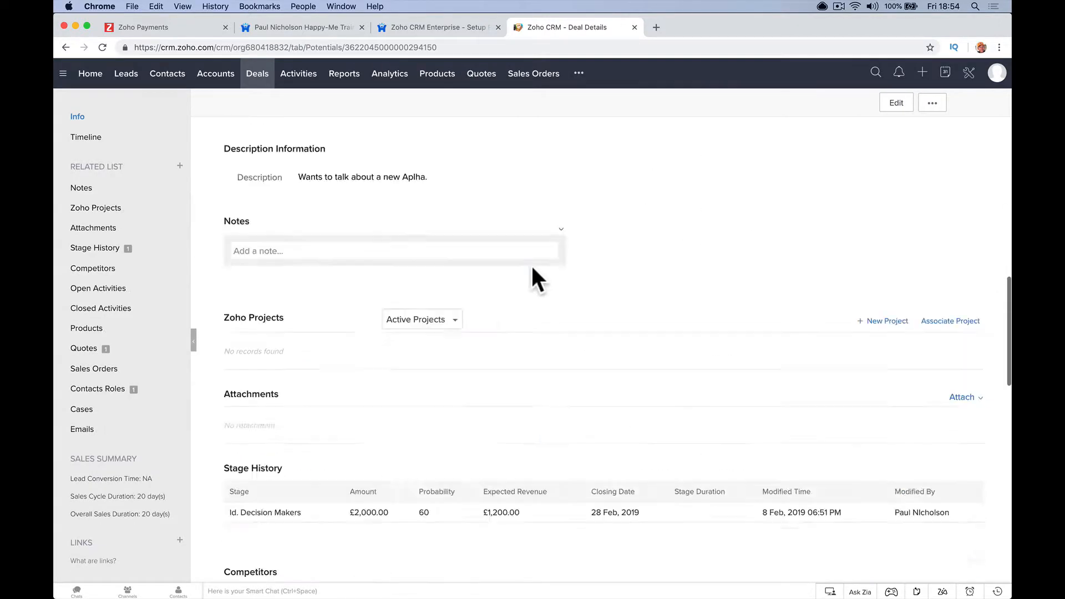
scroll(364, 265, up, 1)
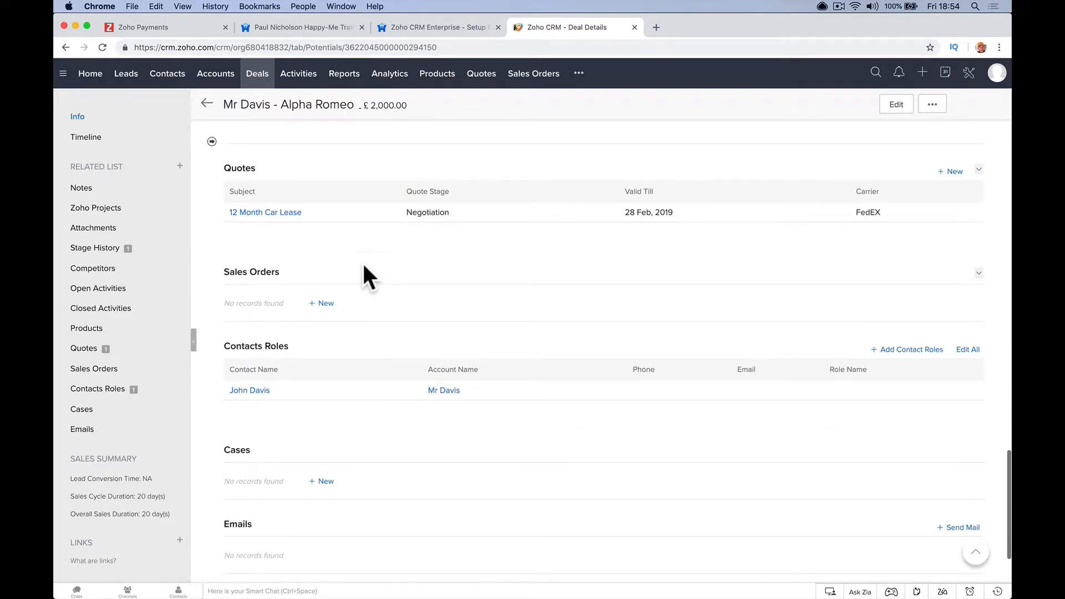
click(287, 216)
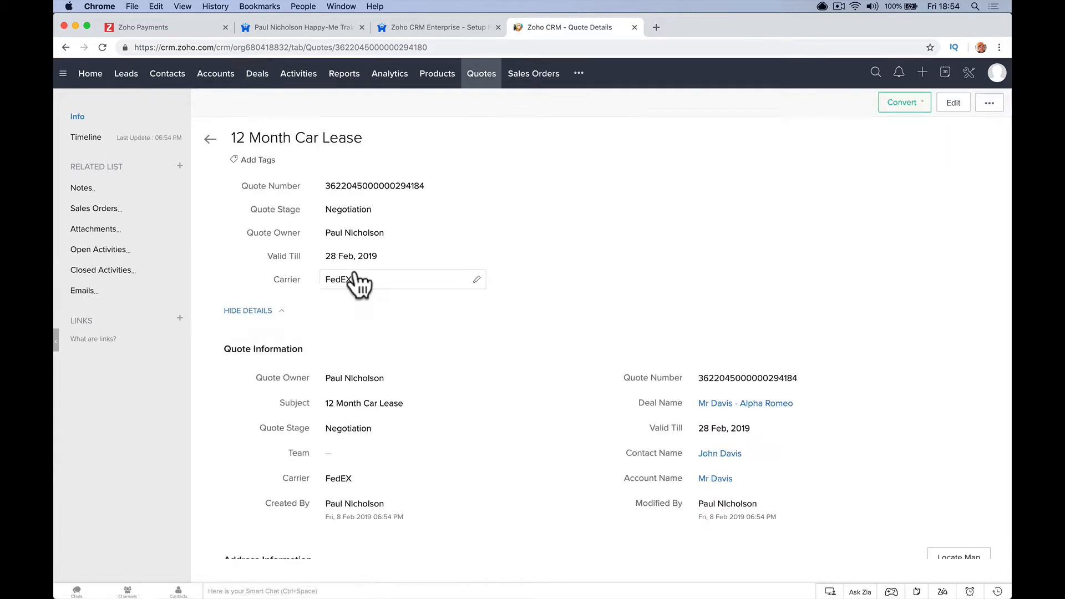
click(988, 104)
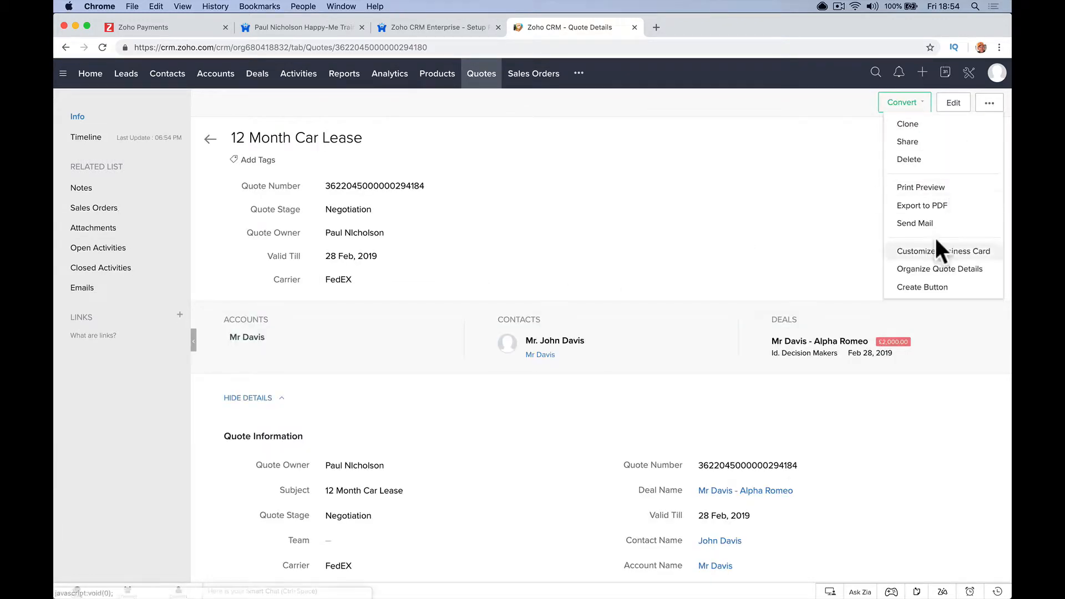
click(946, 183)
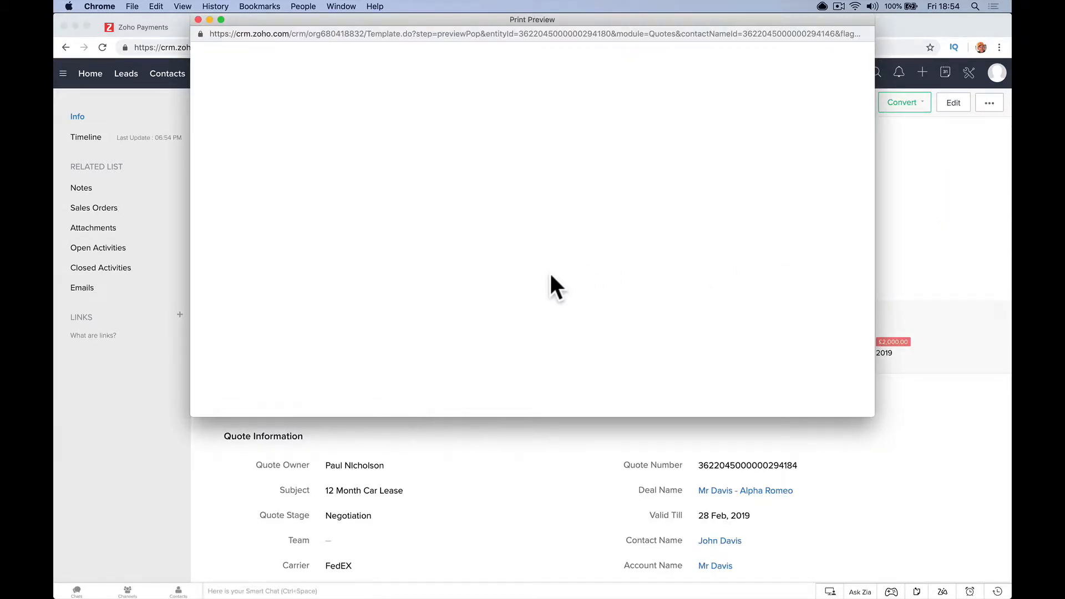
click(291, 105)
click(263, 137)
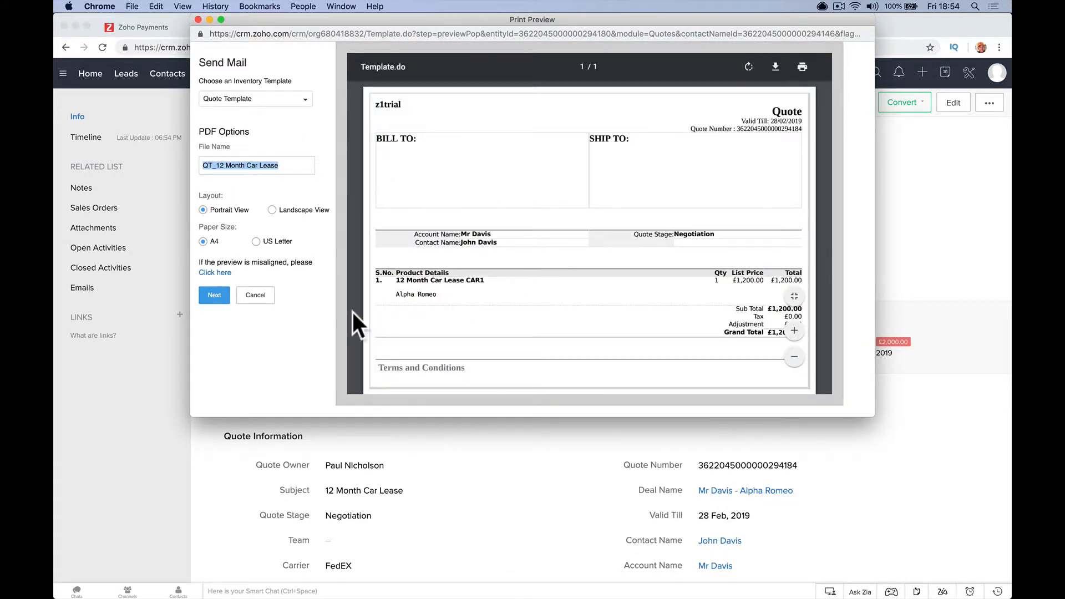
click(223, 296)
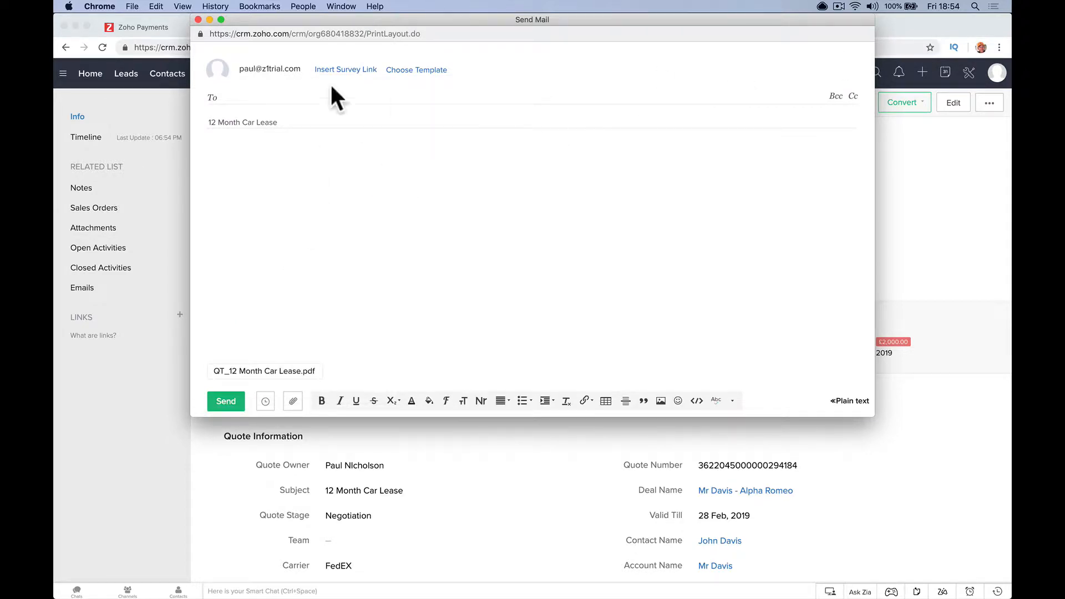
click(198, 21)
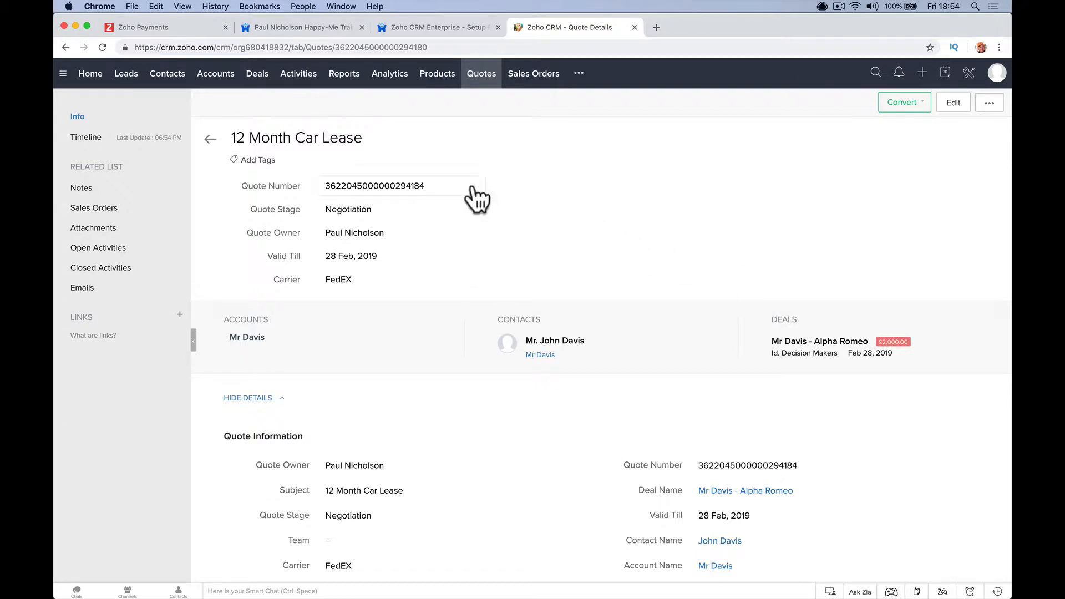
- Drag the Alpha Romeo deal through Proposal/Price Quote and Negotiation/Review to Closed Won
click(258, 76)
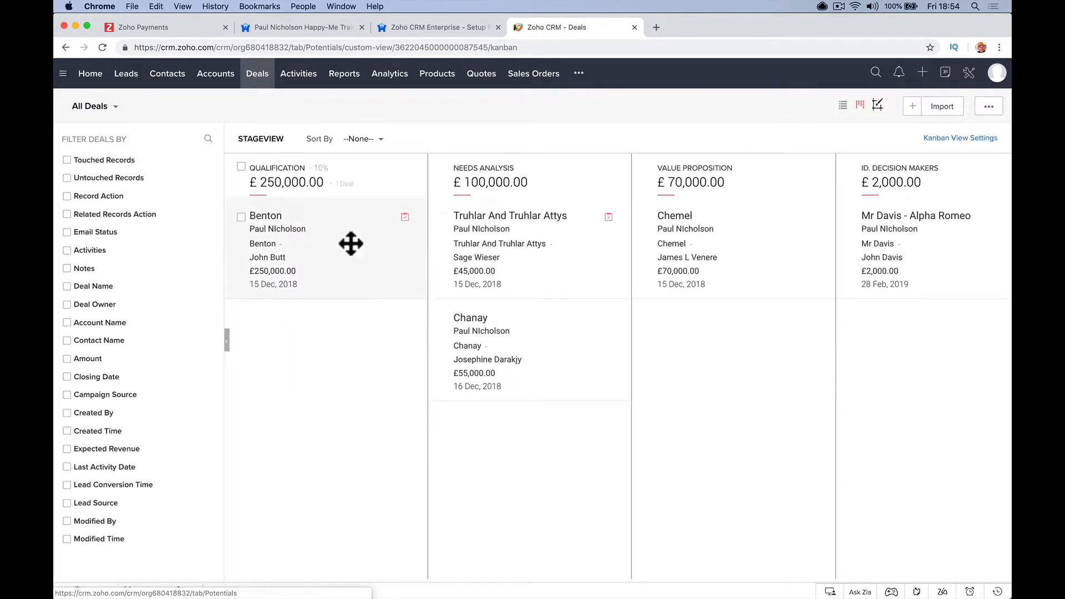
scroll(509, 261, right, 10)
scroll(510, 261, right, 10)
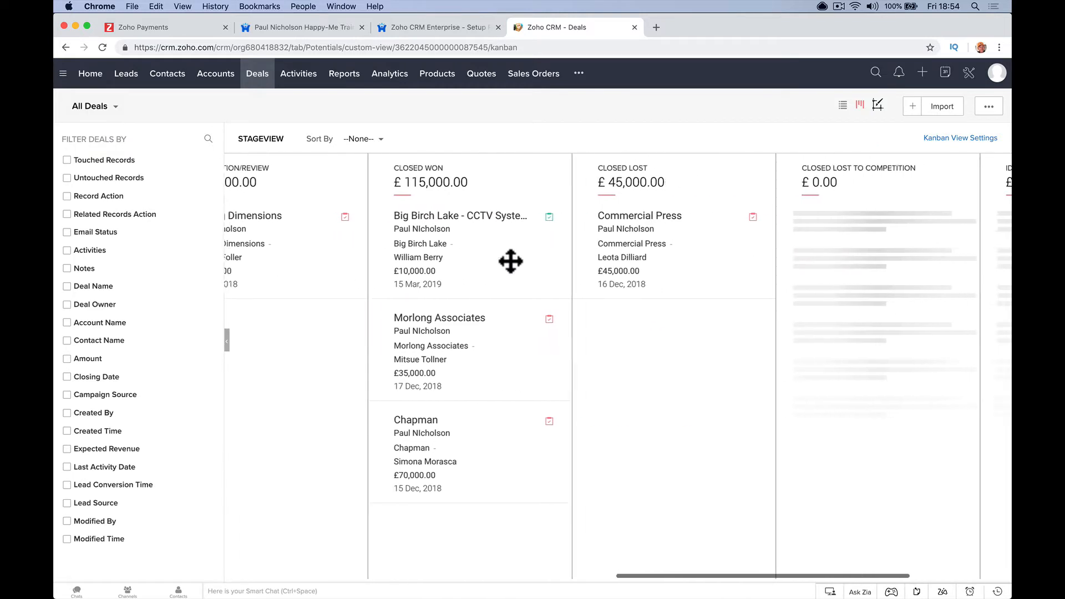
scroll(455, 254, left, 10)
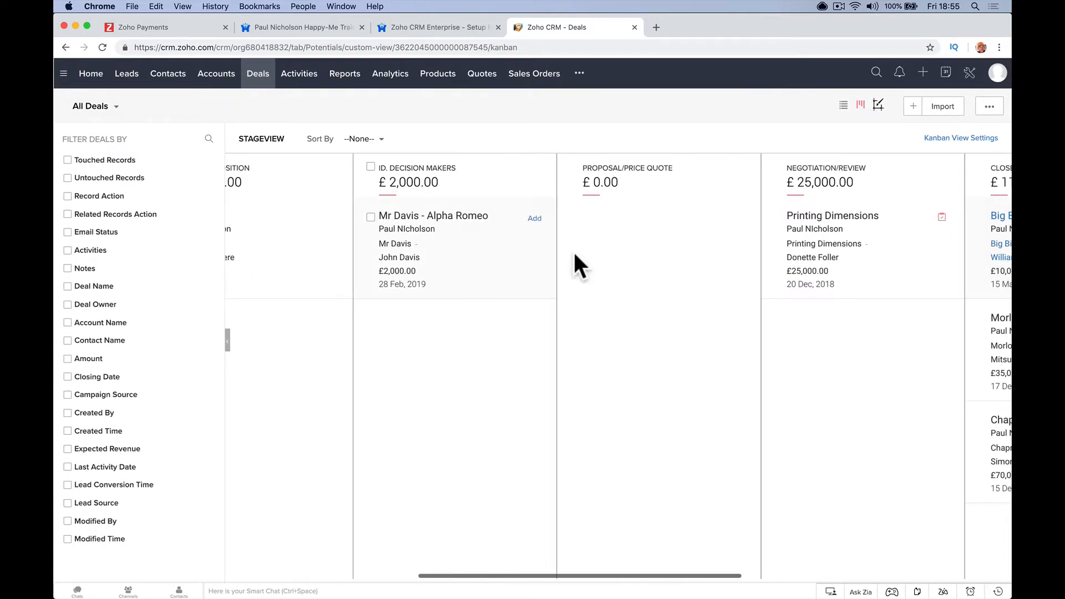
drag(418, 238, 627, 257)
scroll(627, 257, right, 5)
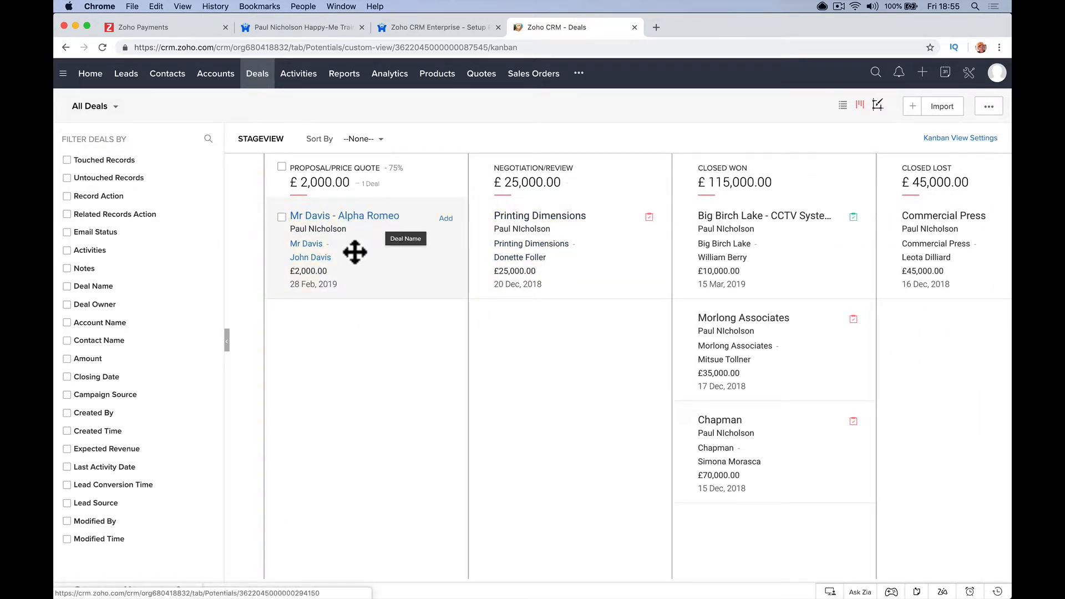
drag(389, 256, 525, 373)
scroll(479, 423, right, 3)
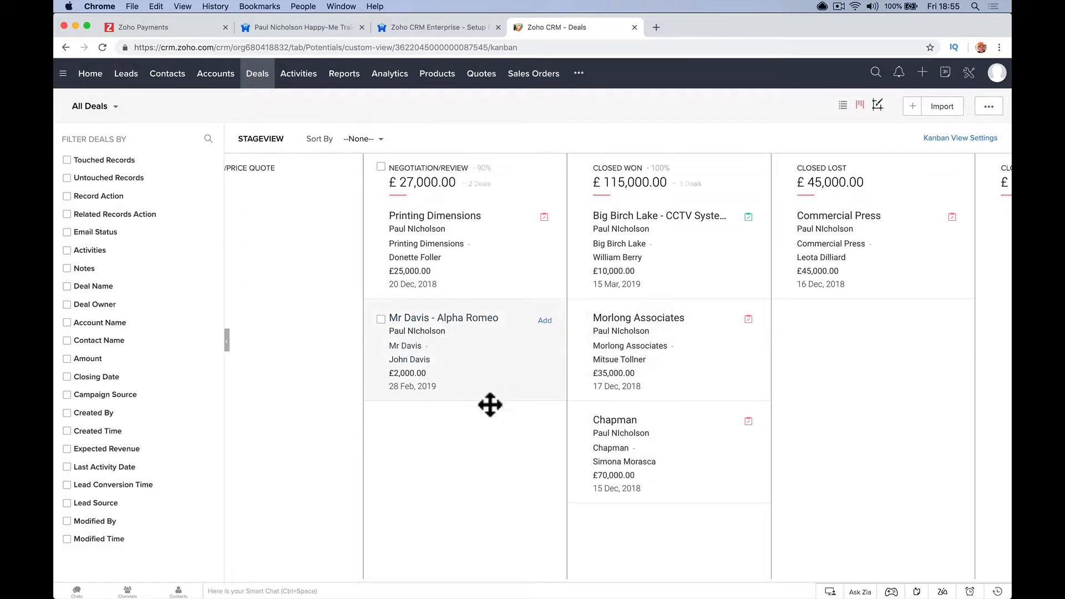
scroll(488, 406, right, 1)
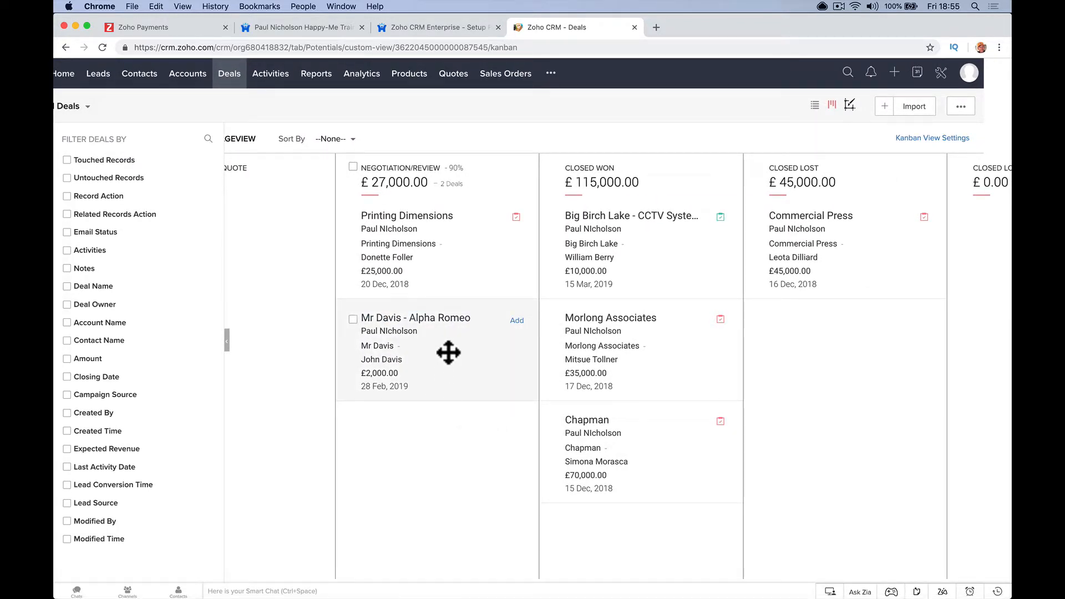
drag(448, 353, 629, 445)
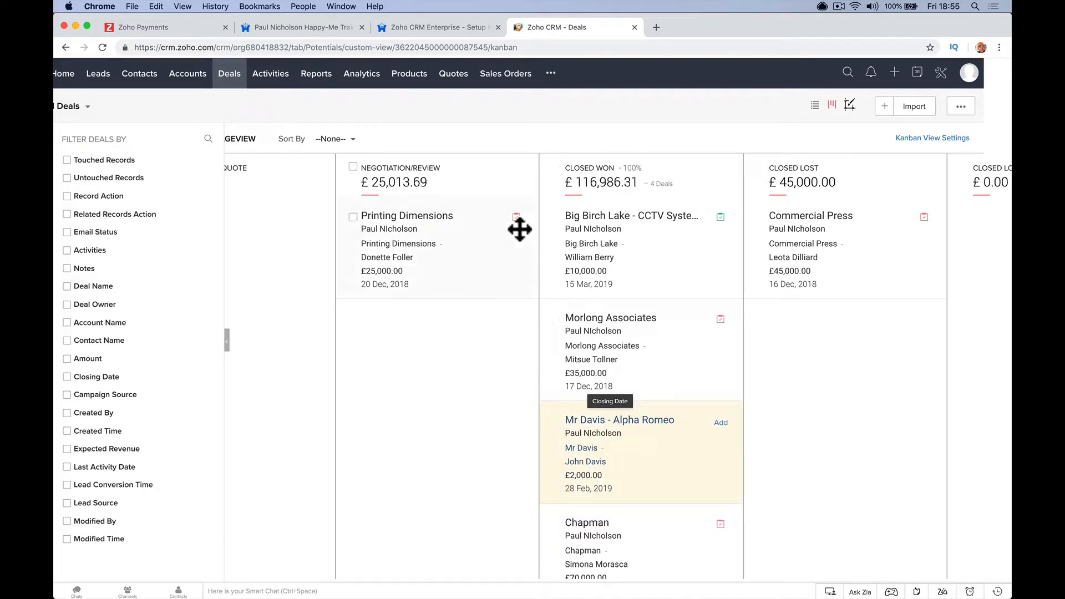
click(229, 80)
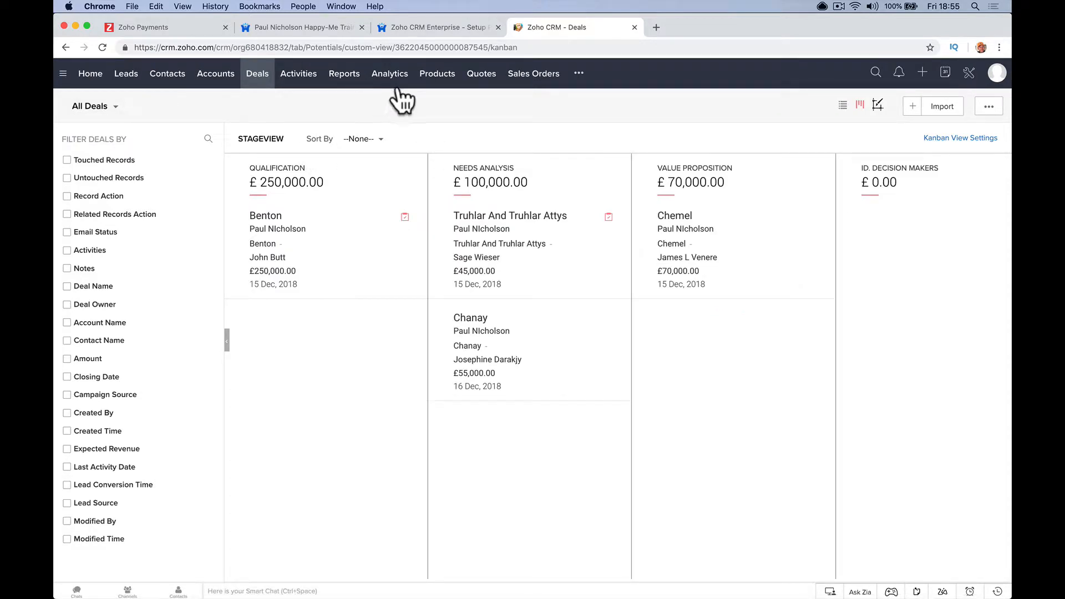
click(475, 81)
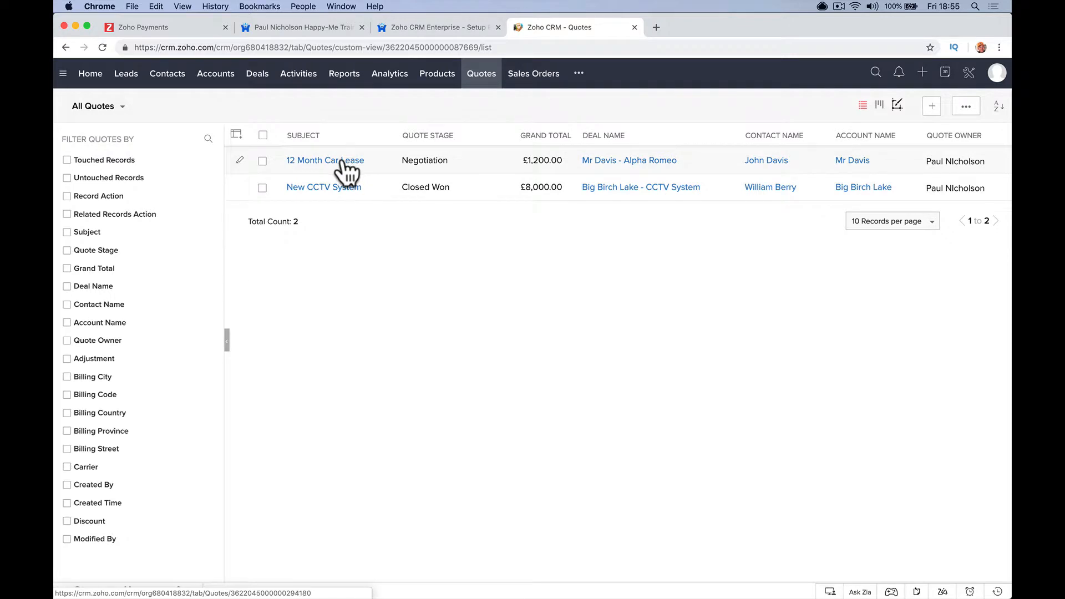
- Convert the 12 Month Car Lease quote into a Sales Order and review the new order
click(341, 161)
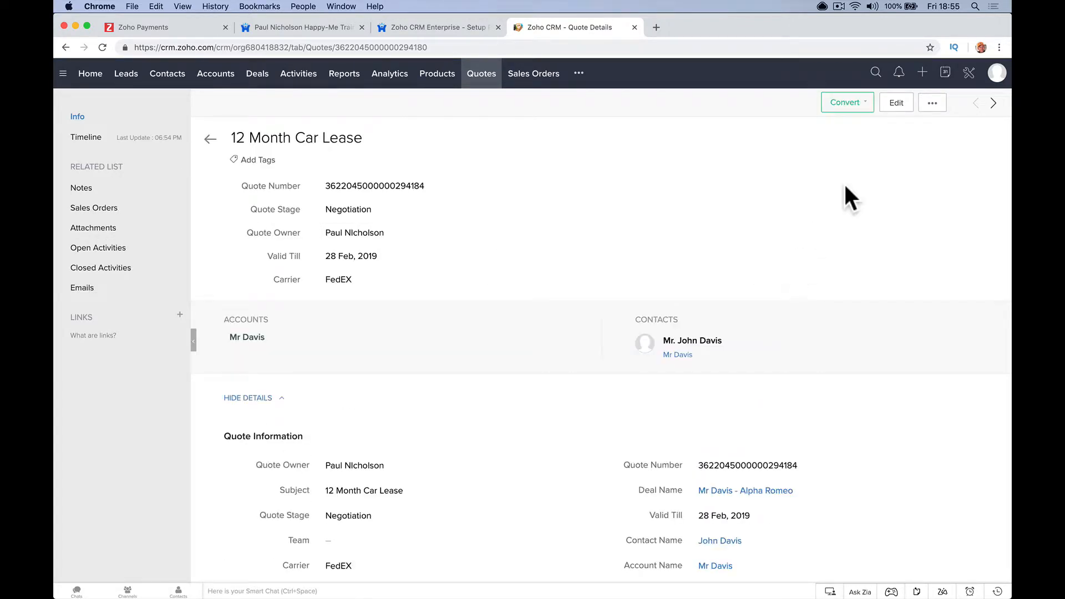
click(855, 107)
click(849, 120)
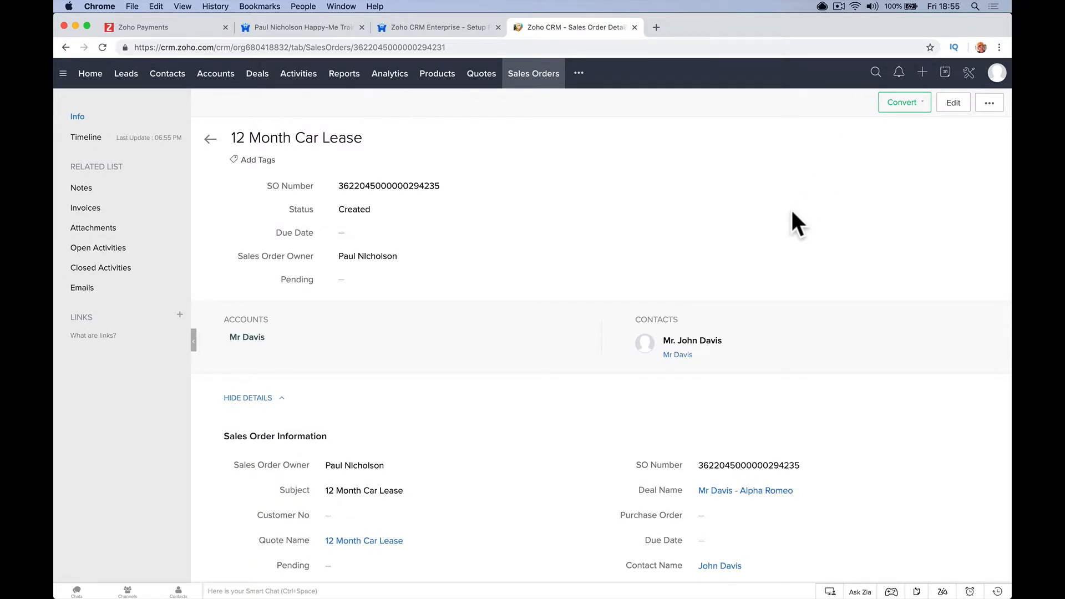
scroll(792, 213, down, 5)
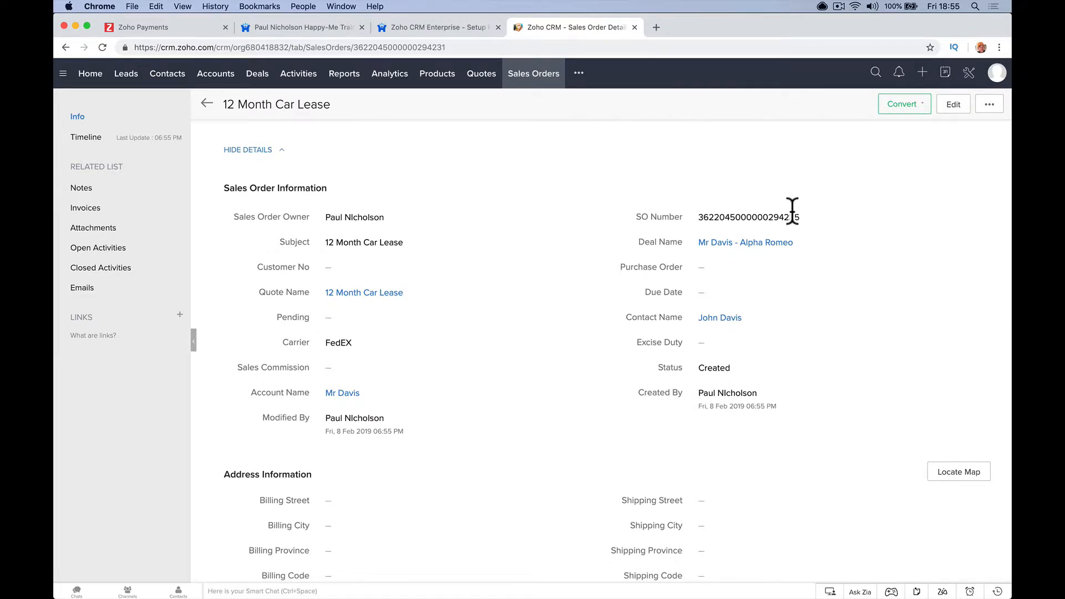
scroll(792, 212, up, 5)
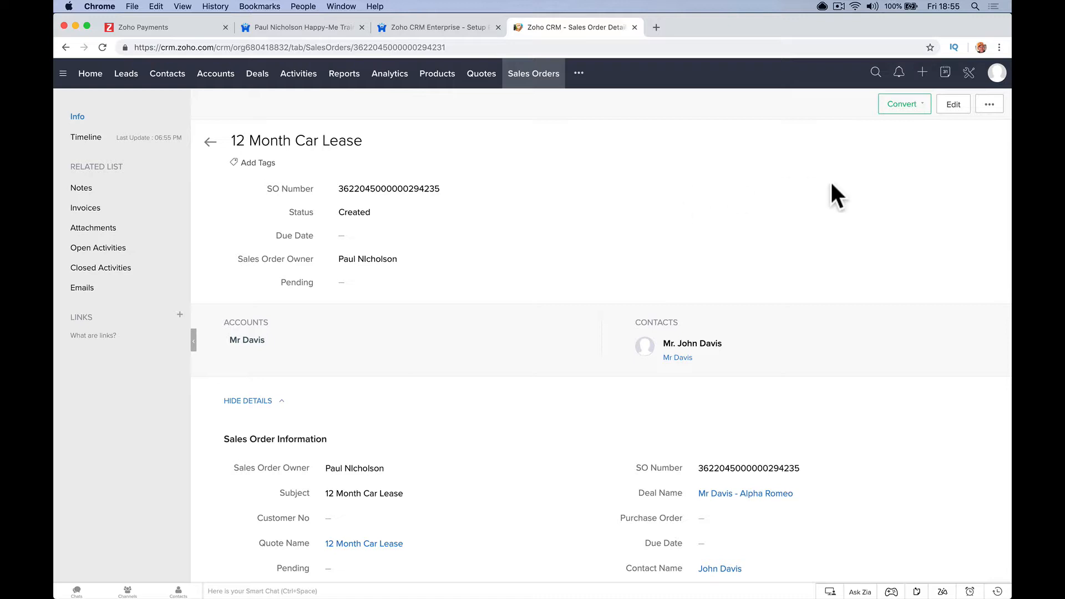
click(968, 72)
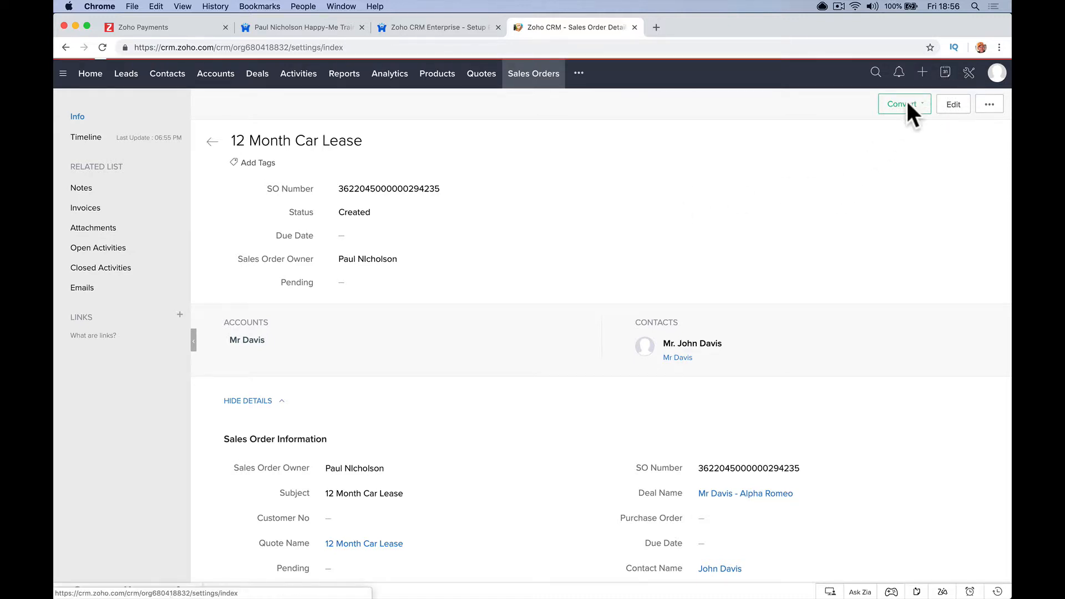
- Create a new workflow rule named '6 Month Reminder' on the Sales Orders module
click(288, 415)
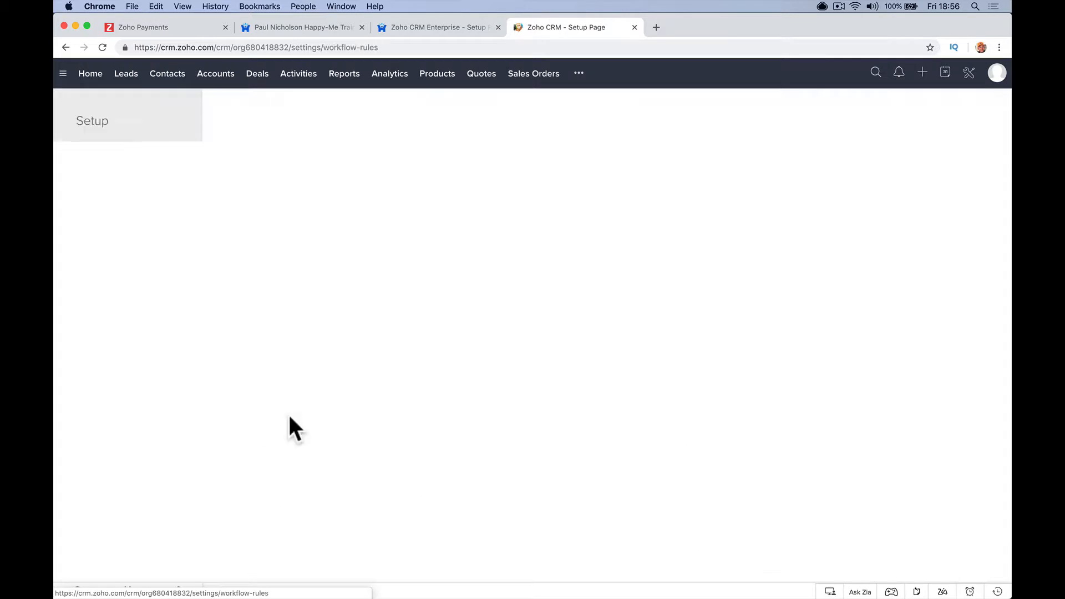
click(892, 214)
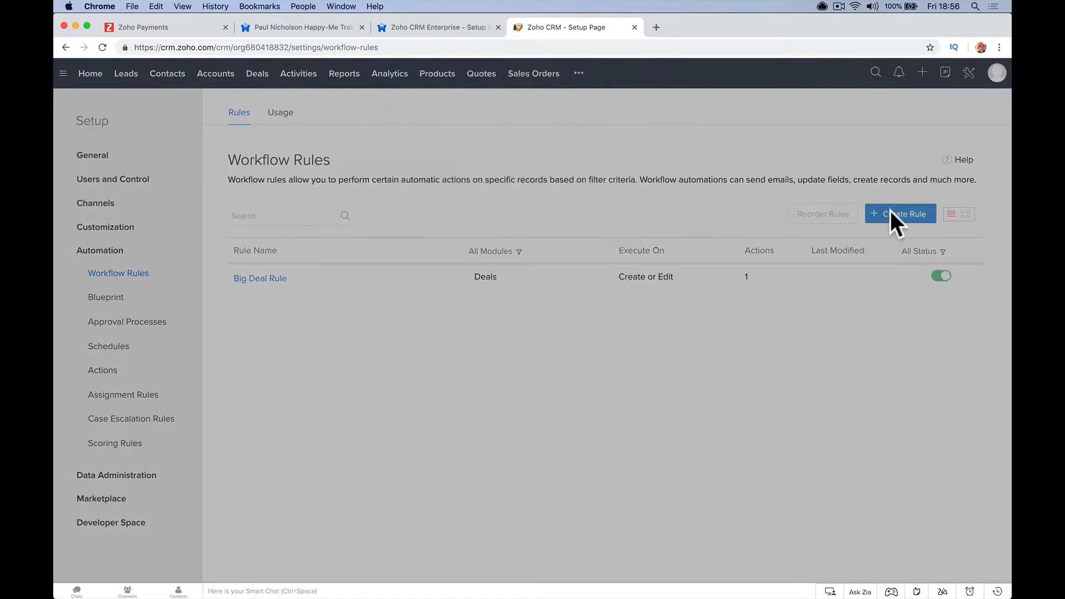
click(577, 114)
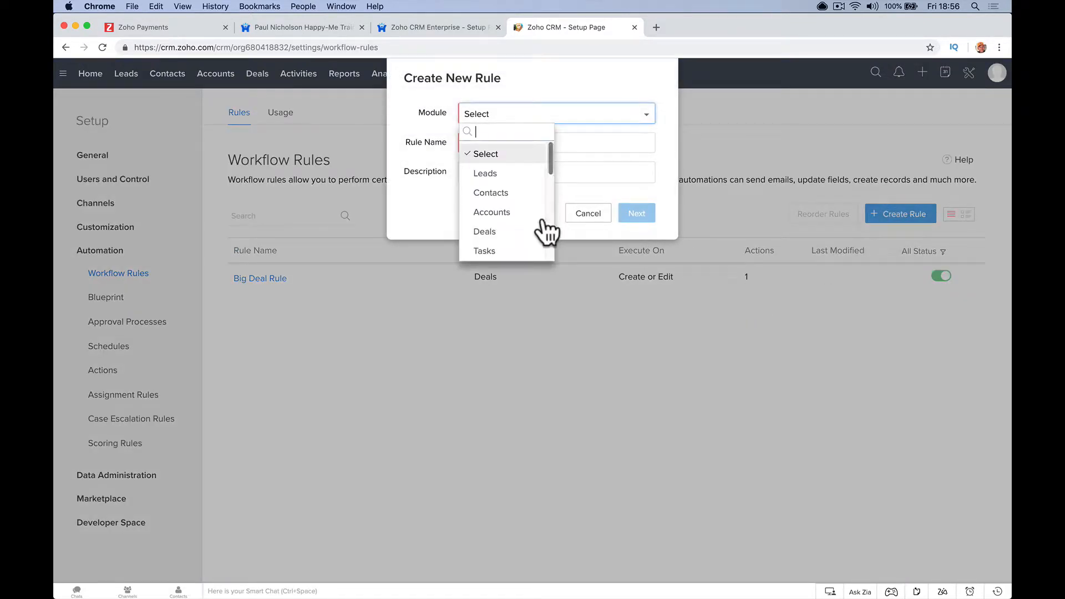
scroll(524, 230, down, 2)
scroll(522, 230, down, 2)
click(517, 209)
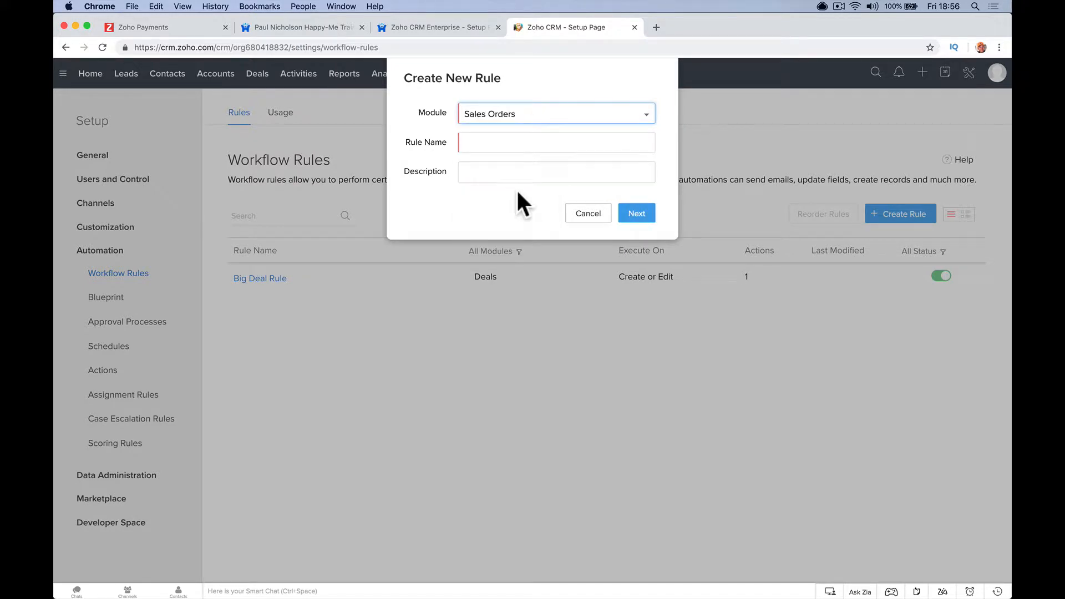
click(498, 143)
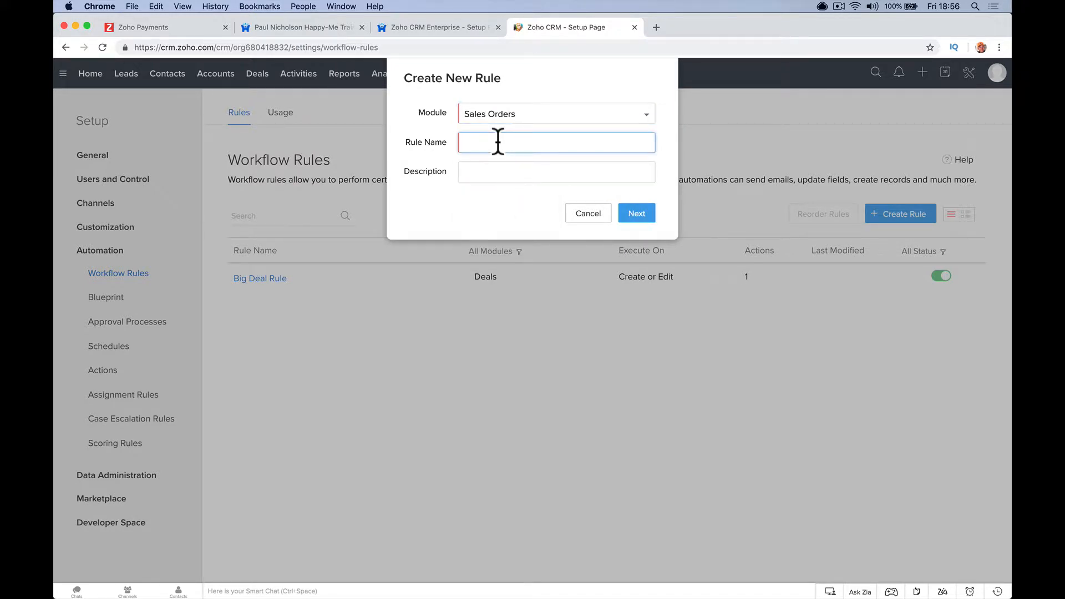
text(6 Month Reminder)
click(633, 213)
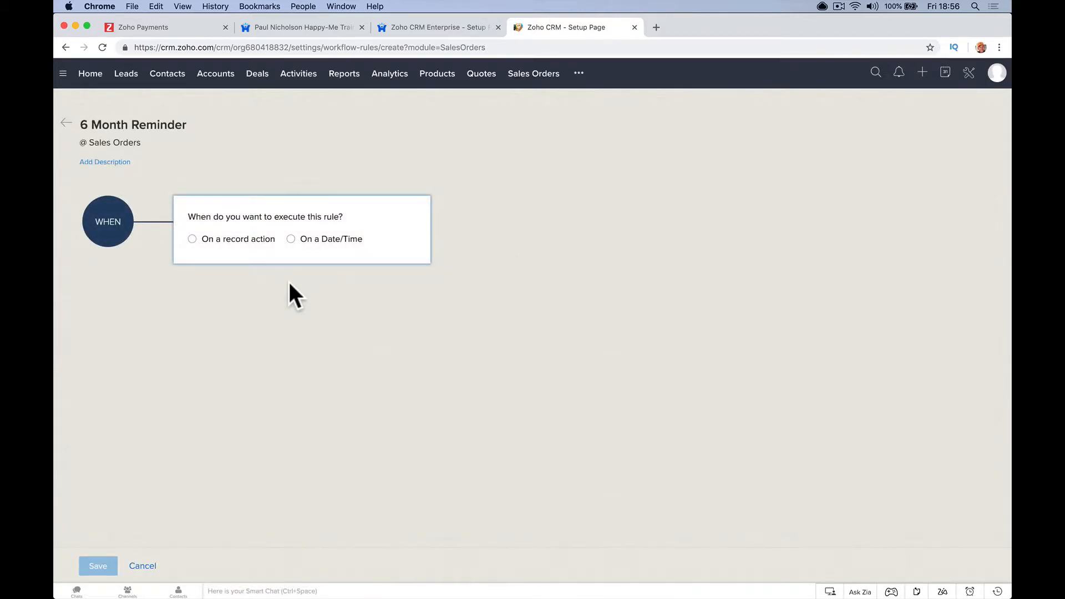
- Schedule the rule to run 180 days after the date and apply it to all sales orders
click(306, 239)
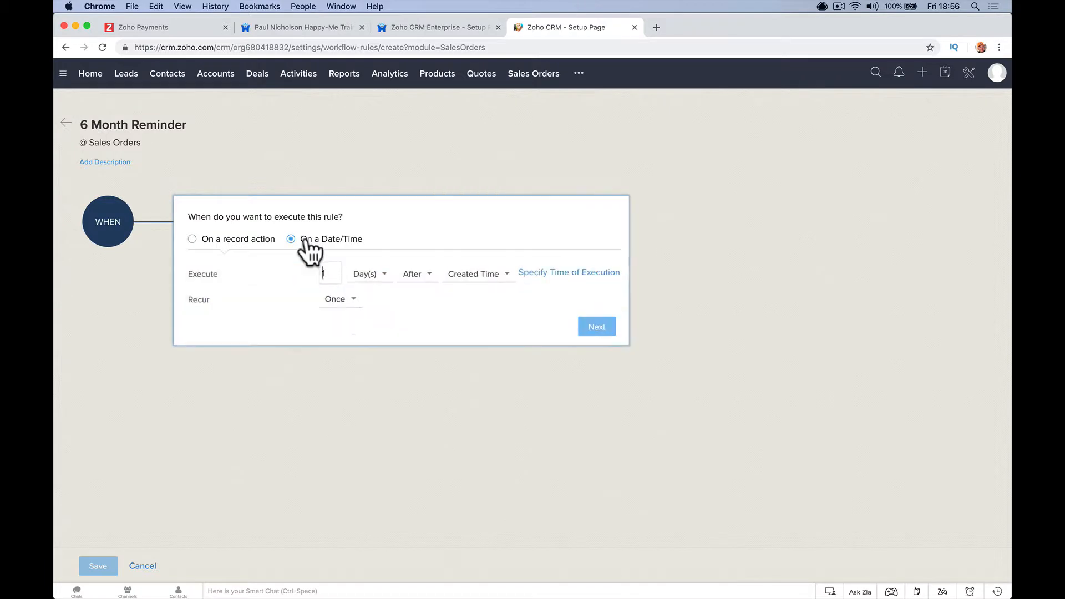
click(333, 268)
text(80)
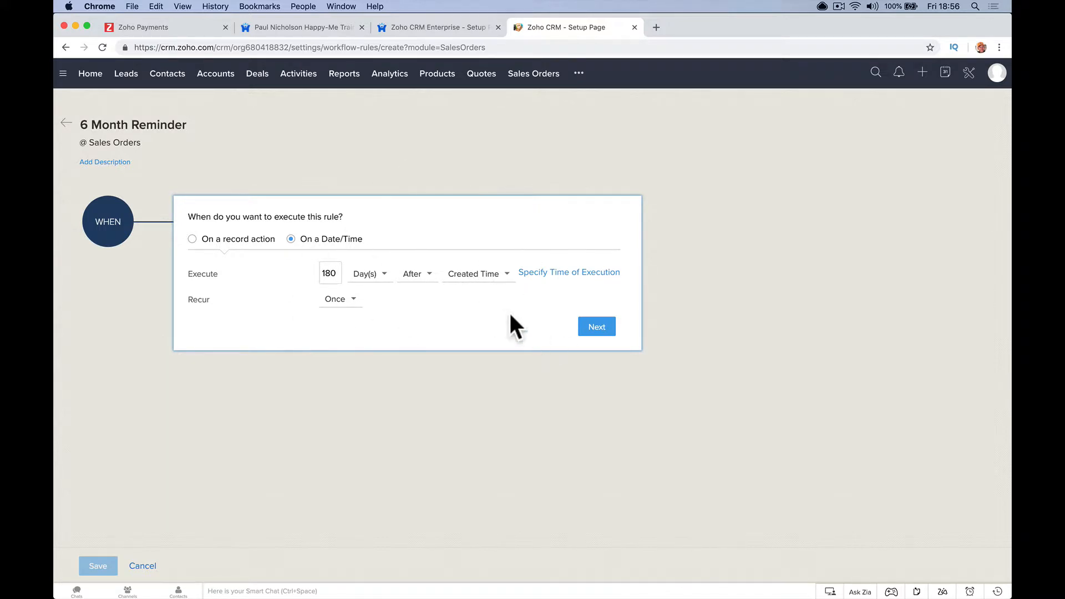
click(596, 328)
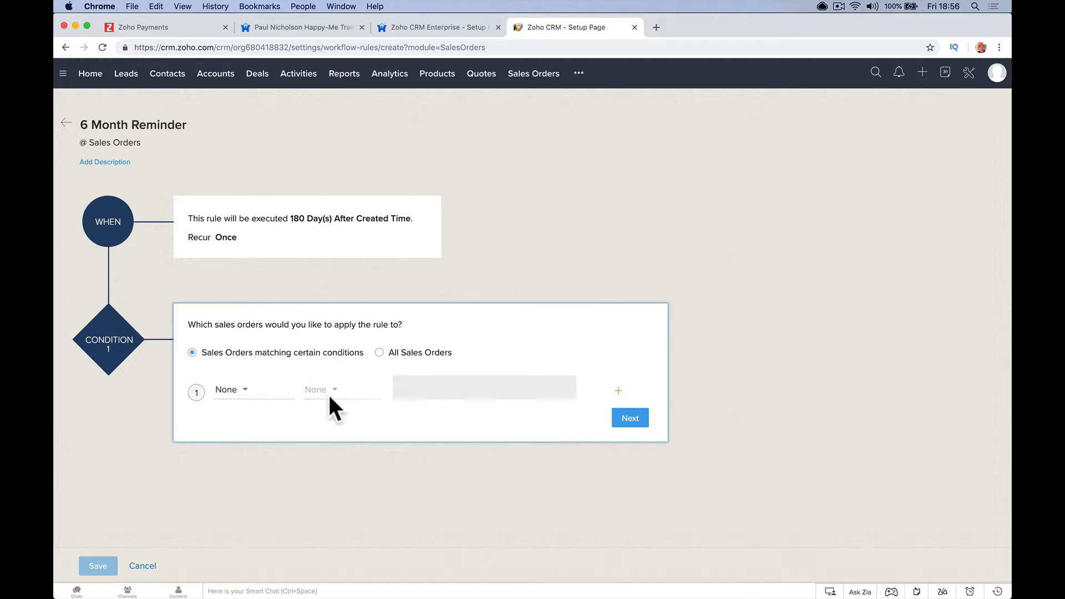
click(379, 353)
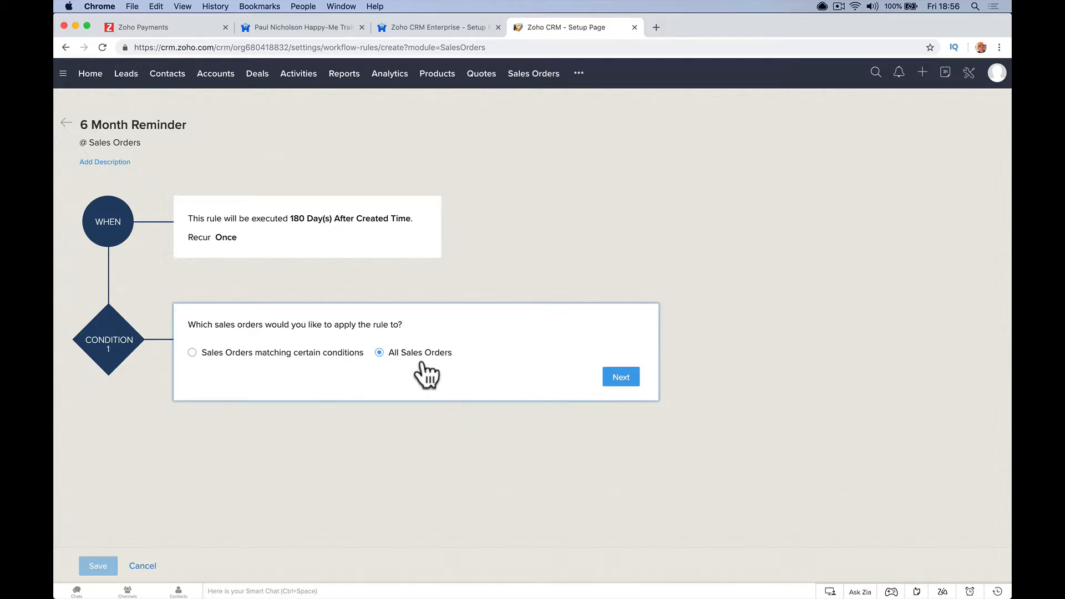
click(620, 377)
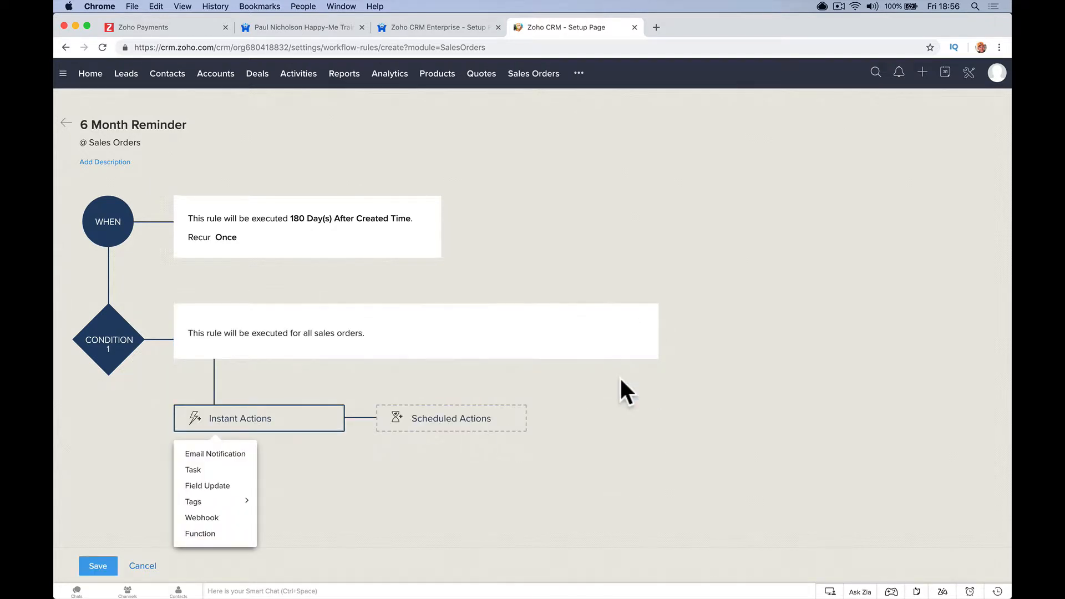
- Add a new email notification instant action named '6 Month Reminder Email'
click(209, 453)
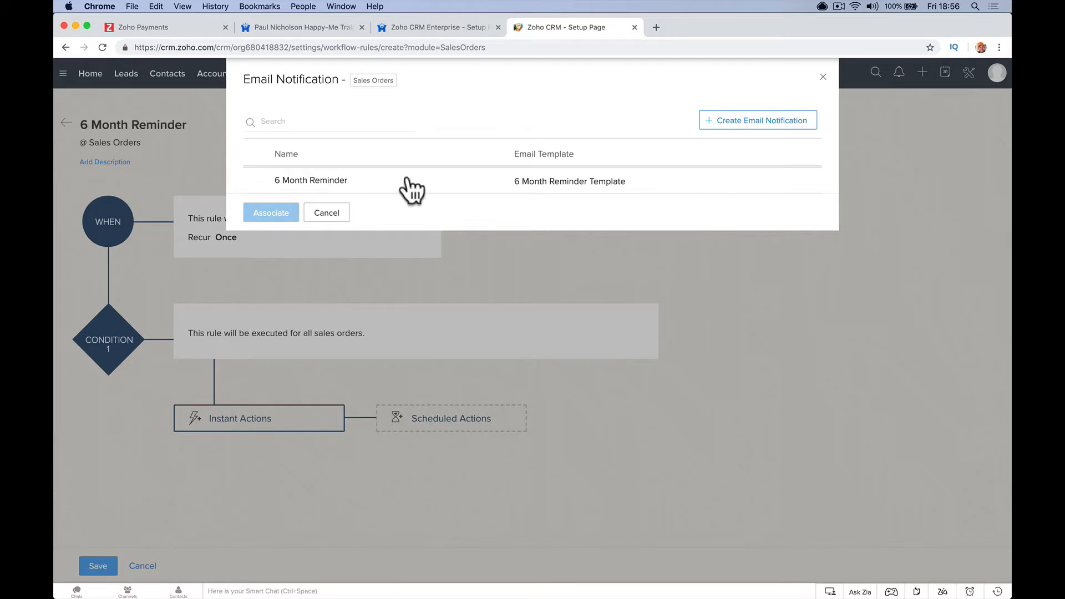
mouse_move(368, 184)
click(741, 130)
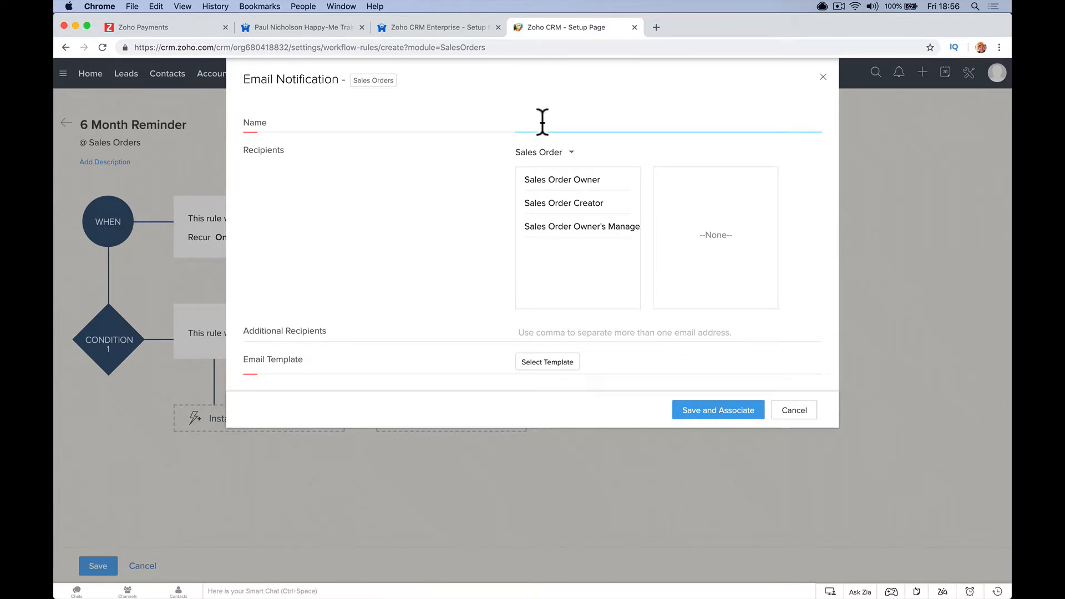
text(6 Month Reminder Email)
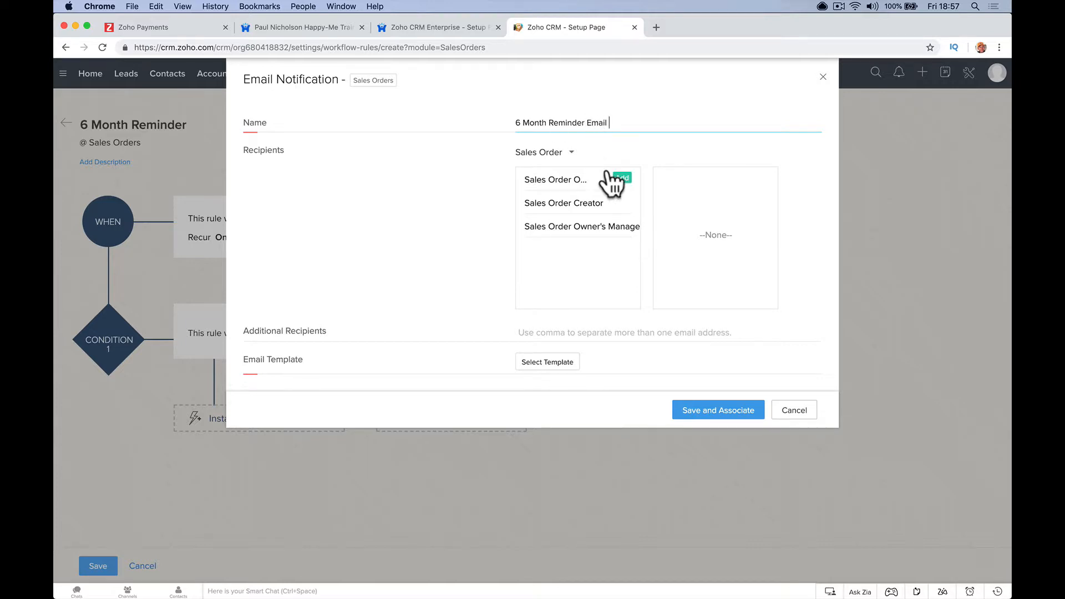
- Send the notification to Contact: Email and begin creating a new email template
click(563, 156)
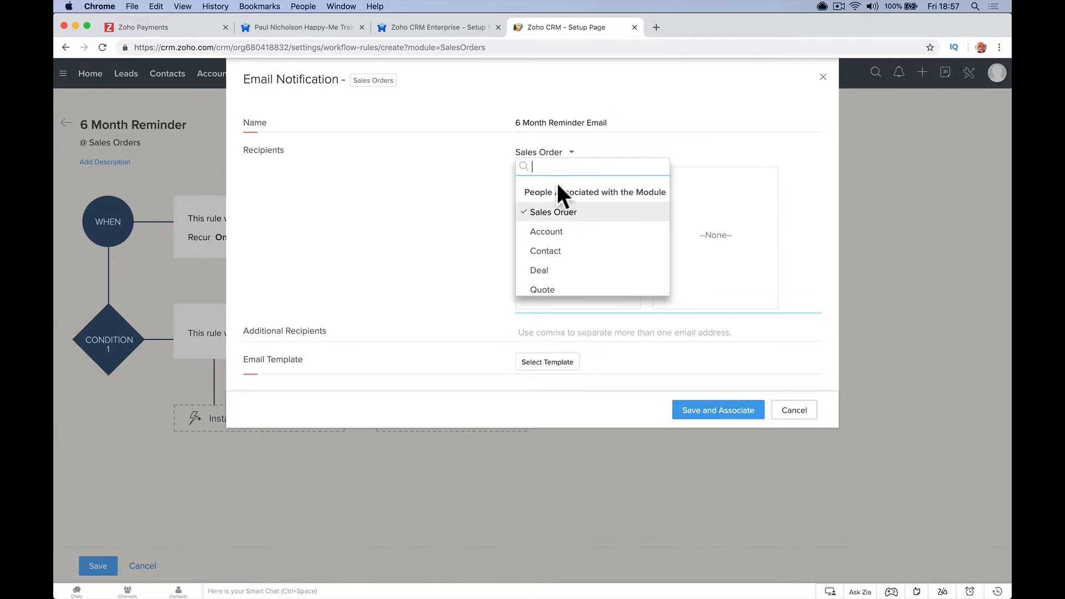
click(550, 252)
mouse_move(556, 197)
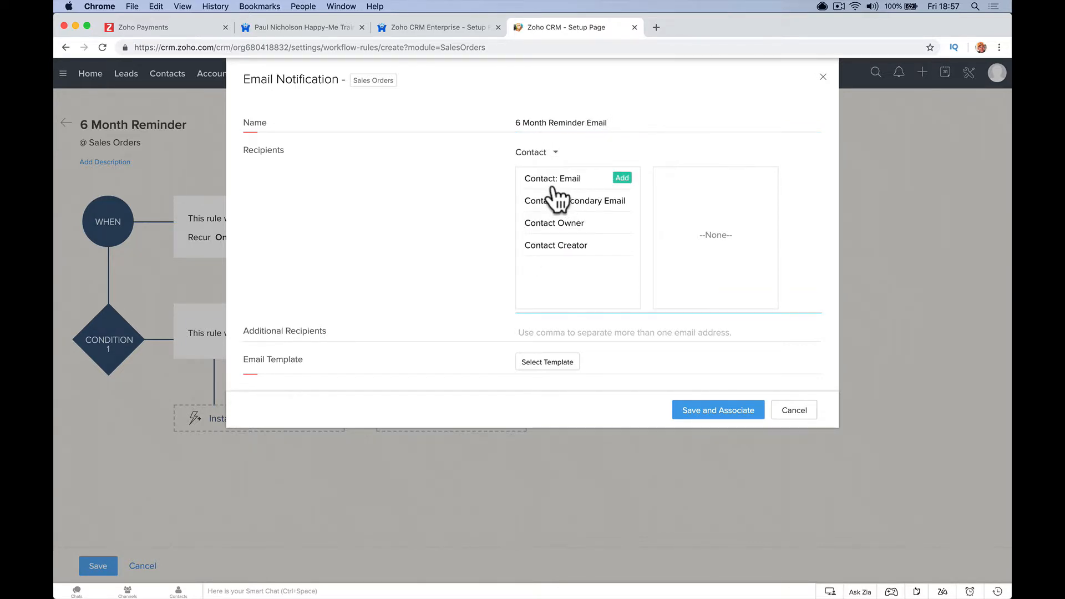
click(620, 178)
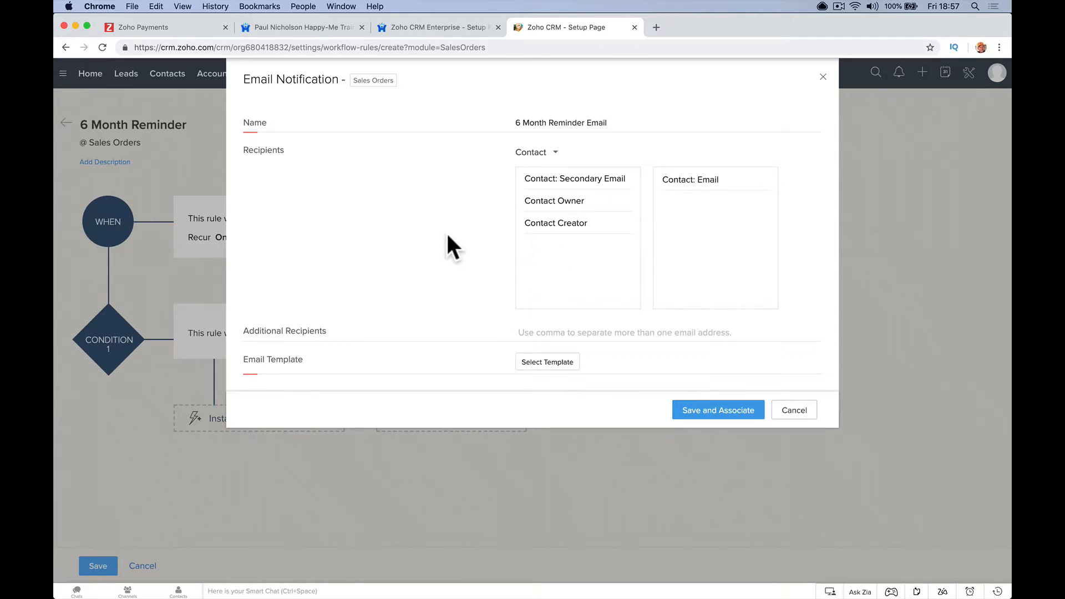
click(538, 361)
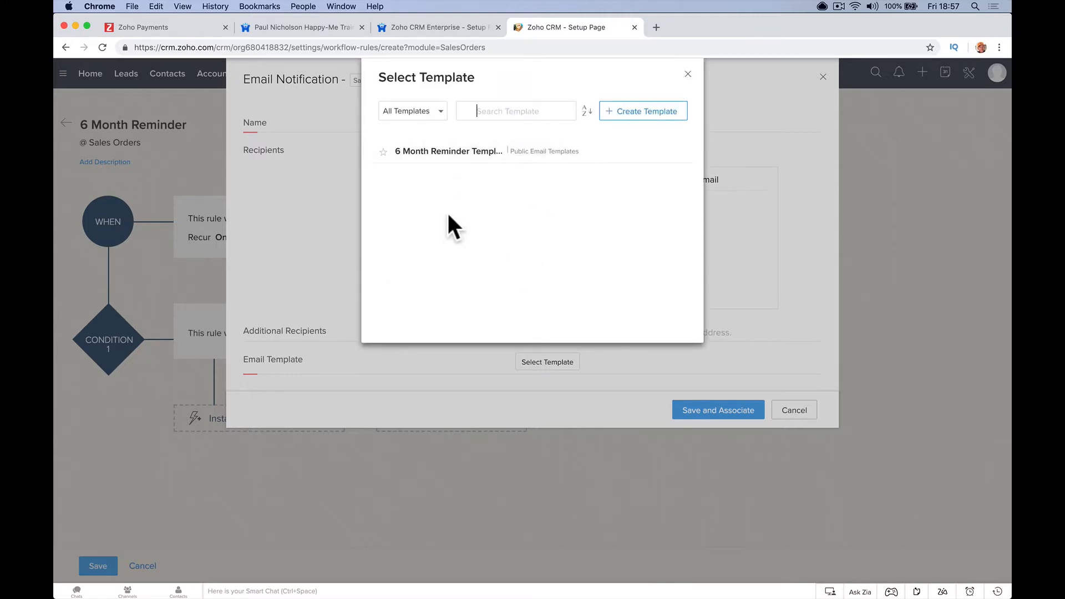
click(637, 113)
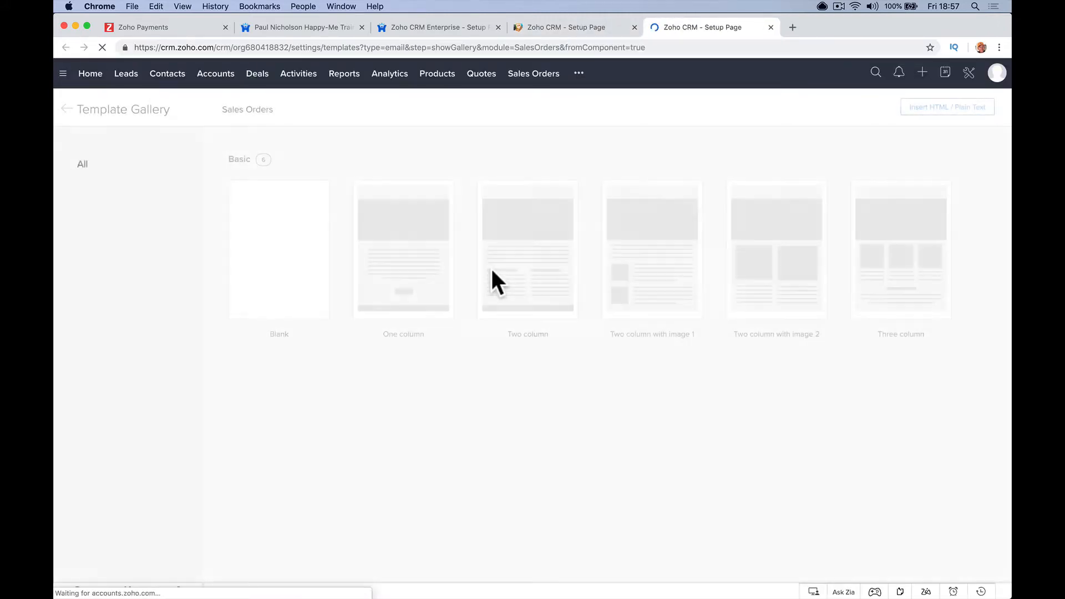
- Write a blank template body: 'Hello', 'How is the car.', 'Do you want to talk about the new one.'
click(283, 305)
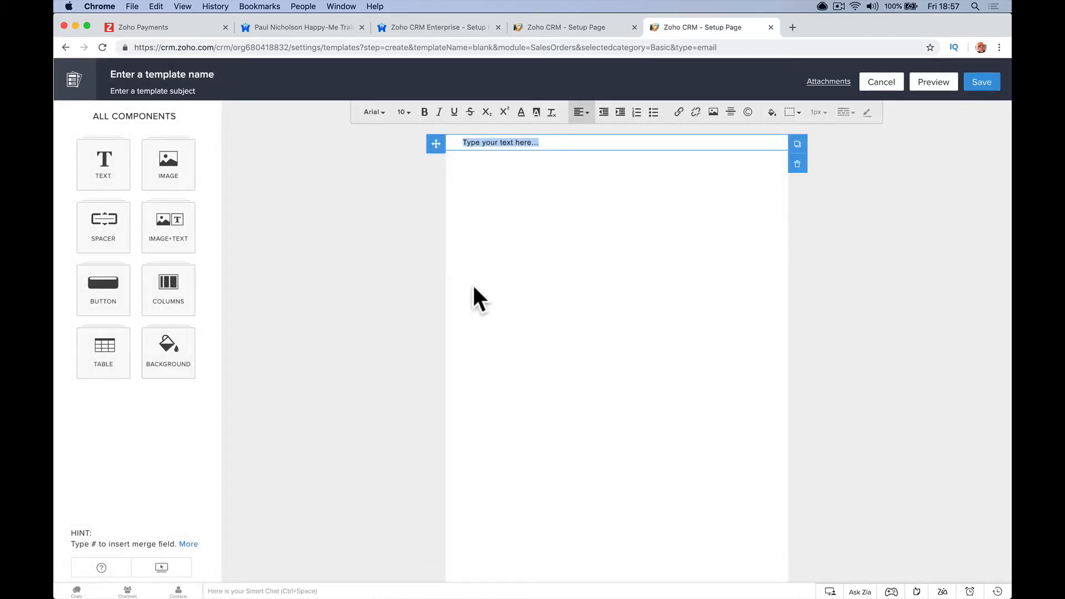
text(Hello)
key(Return)
text(Ca)
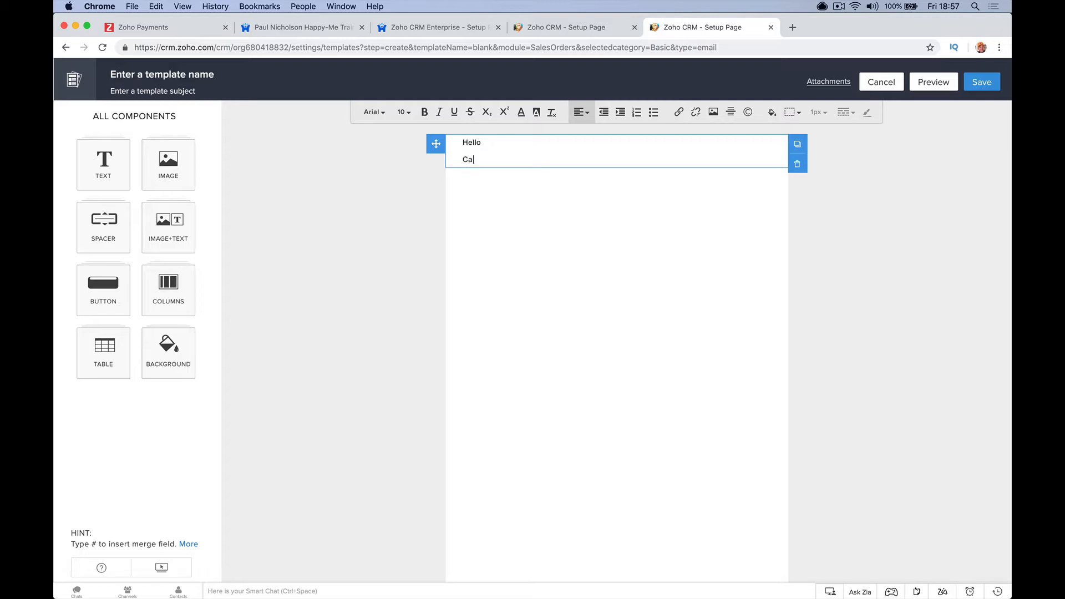
key(BackSpace)
key(BackSpace)
key(BackSpace)
key(BackSpace)
text(How is the car.)
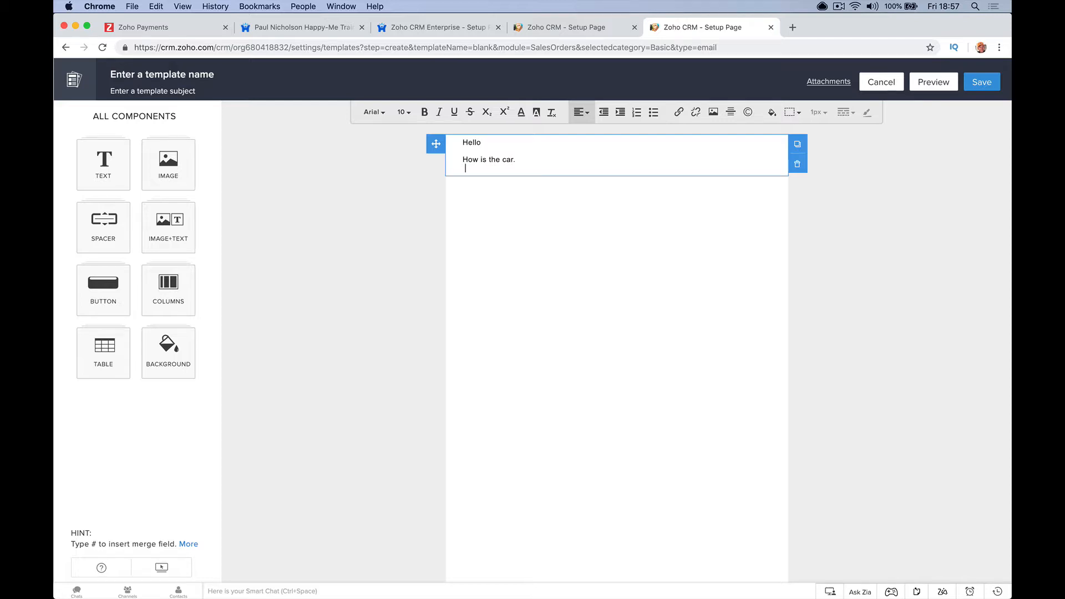
key(Return)
text(Do you w)
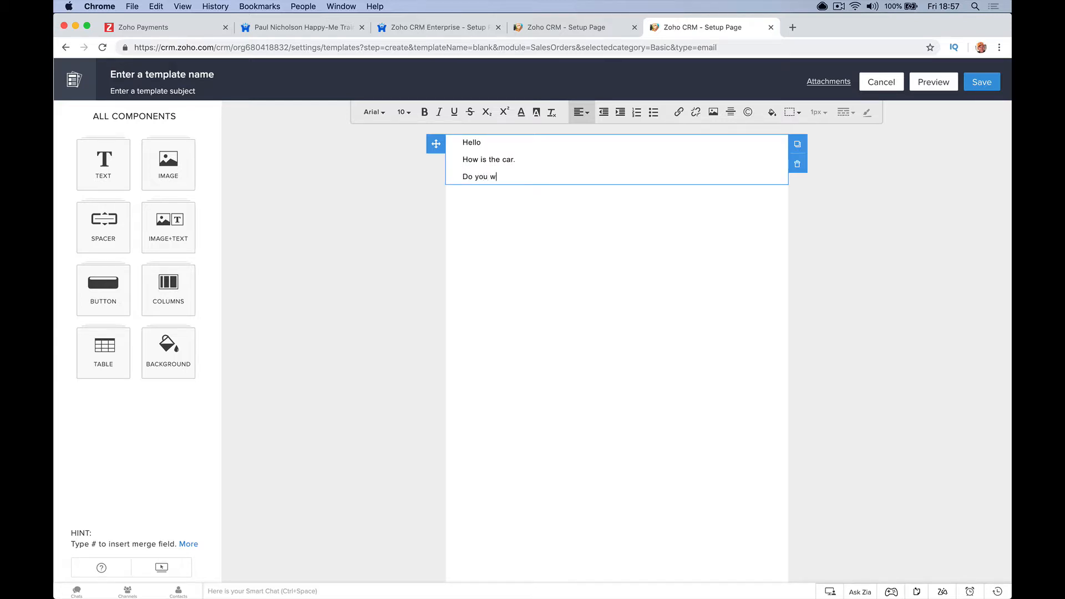
text(ant to talk about the new one.)
key(Return)
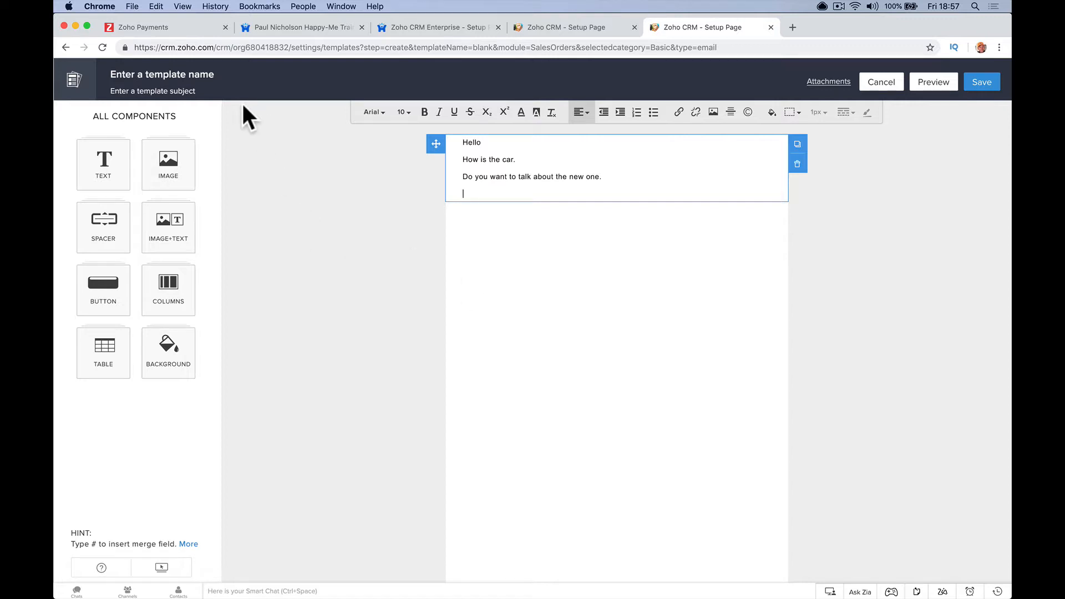
- Name the template '6 Month Car Remindee Email' with subject 'How Is Your Car?'
click(205, 73)
text(6 Mo)
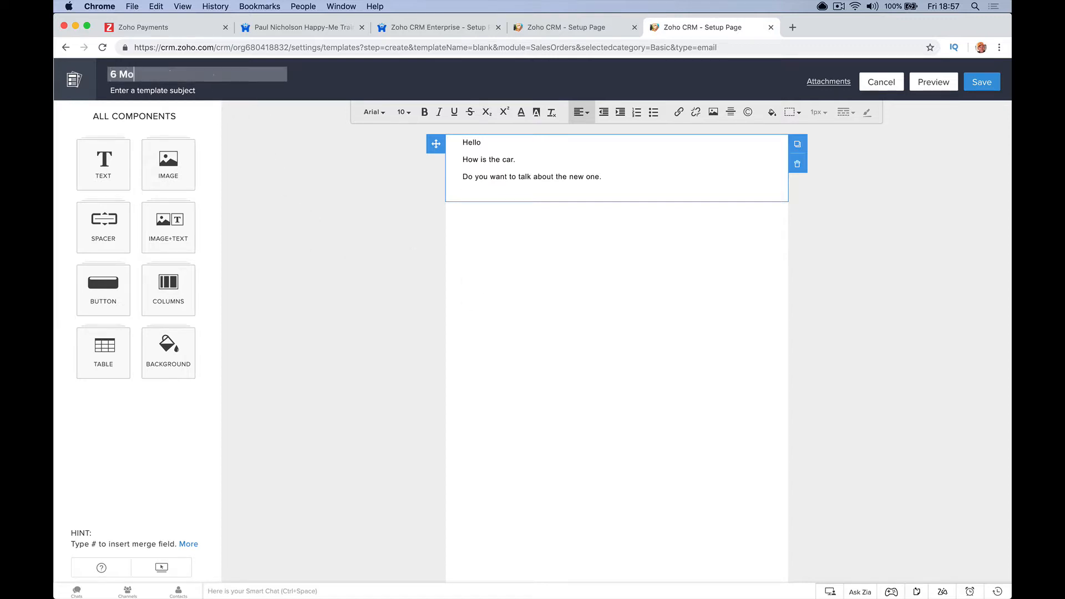
text(nth Car Remind)
text(ee)
text( Email)
key(Tab)
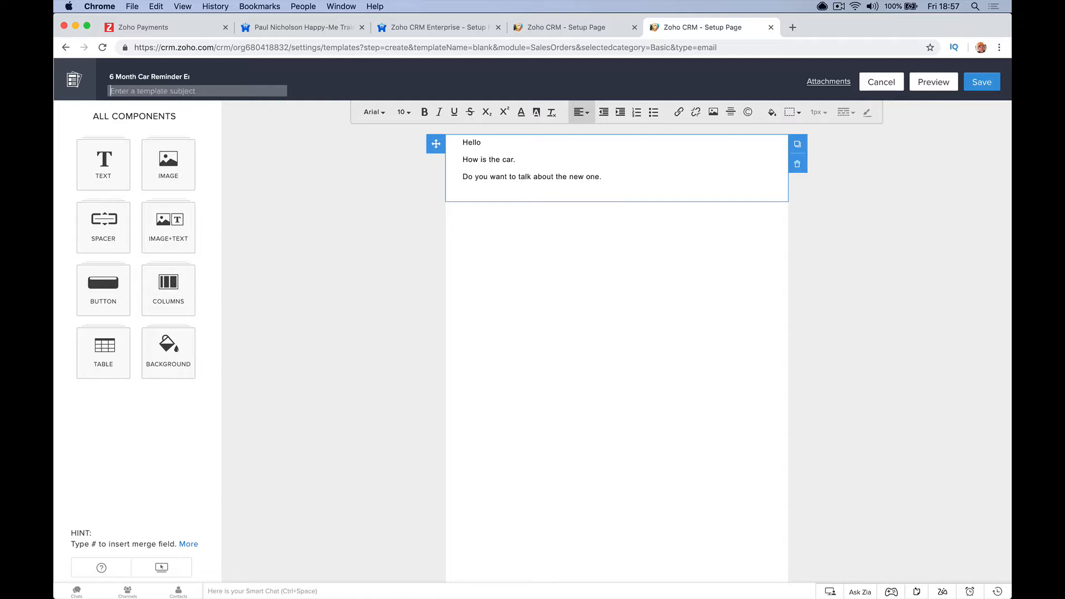
text(How Is Your Car?)
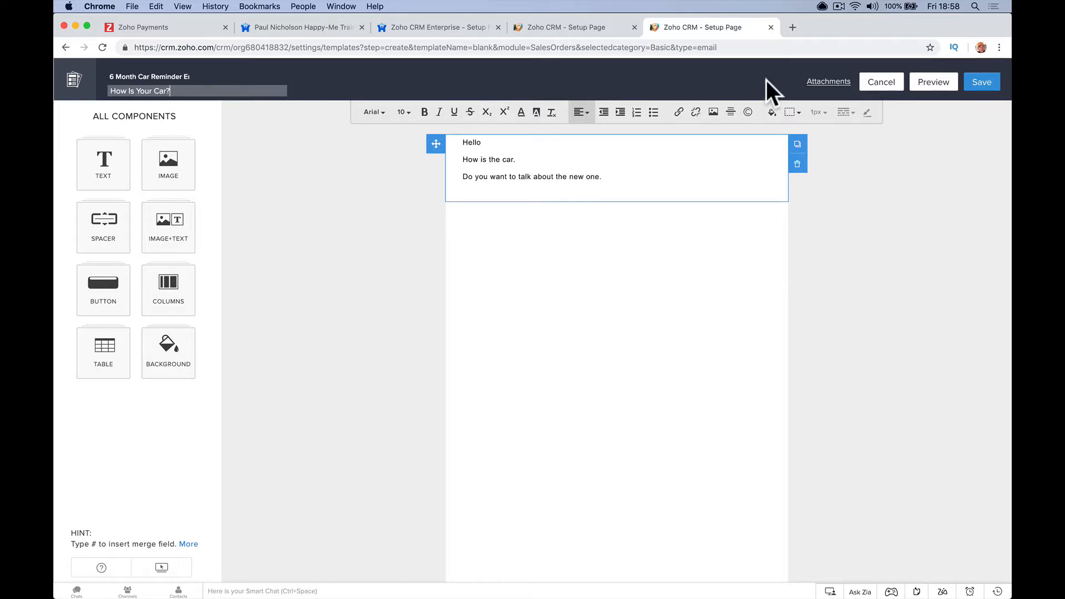
- Save the template into the Public Email Templates folder
click(980, 86)
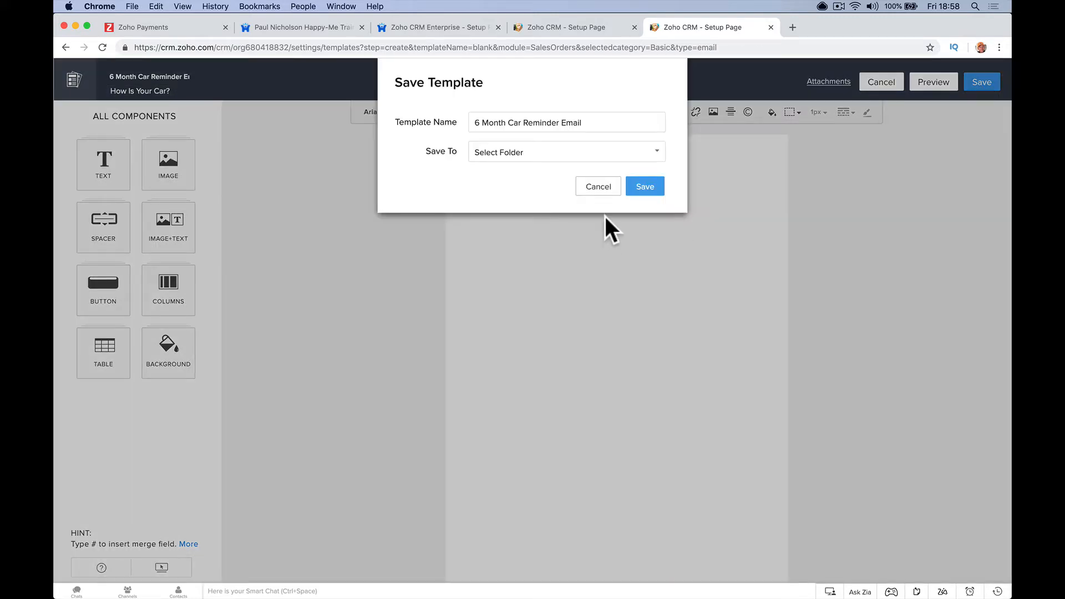
click(642, 187)
click(551, 154)
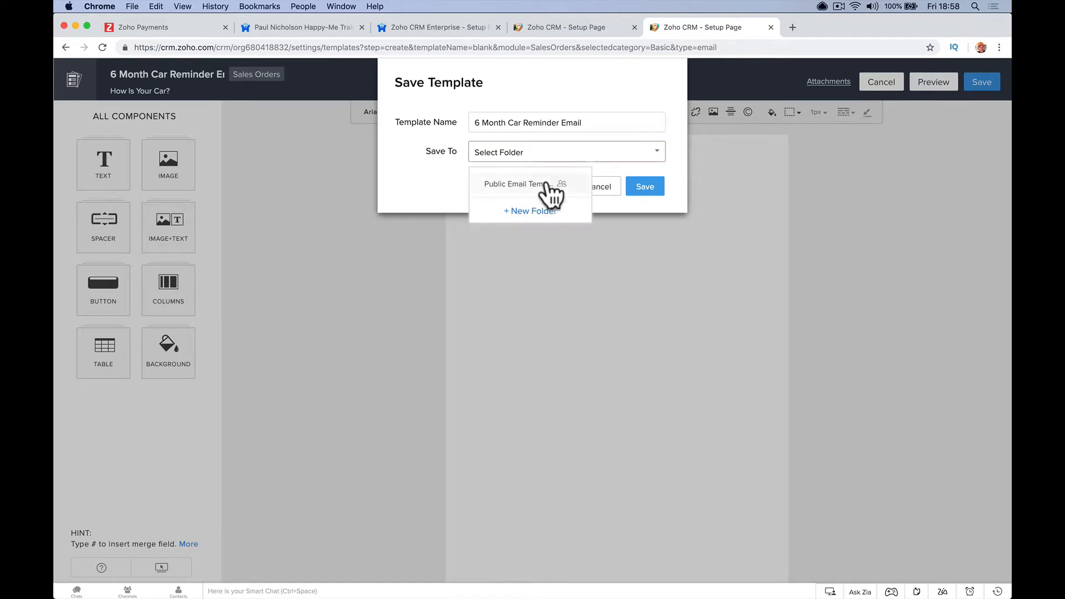
click(530, 187)
click(645, 186)
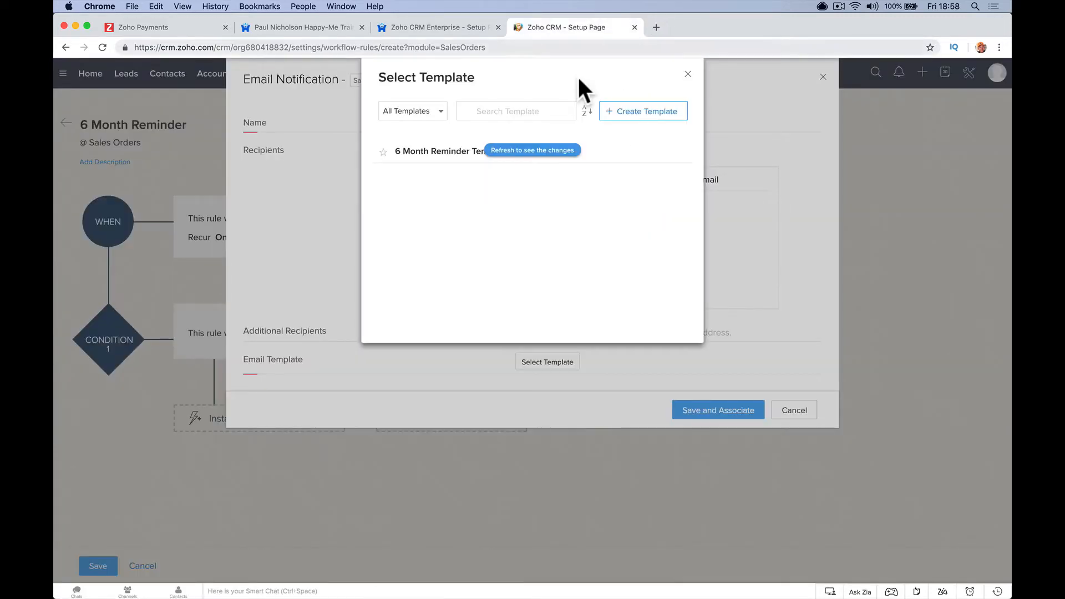
- Select the new car reminder template, keep the default sender, and save and associate the notification
click(534, 151)
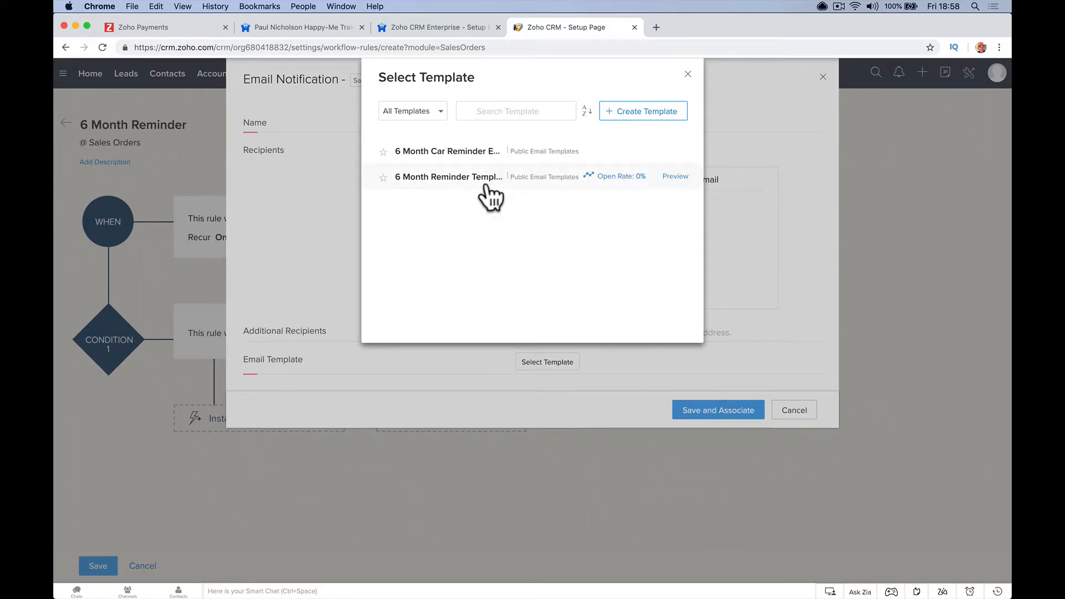
click(459, 152)
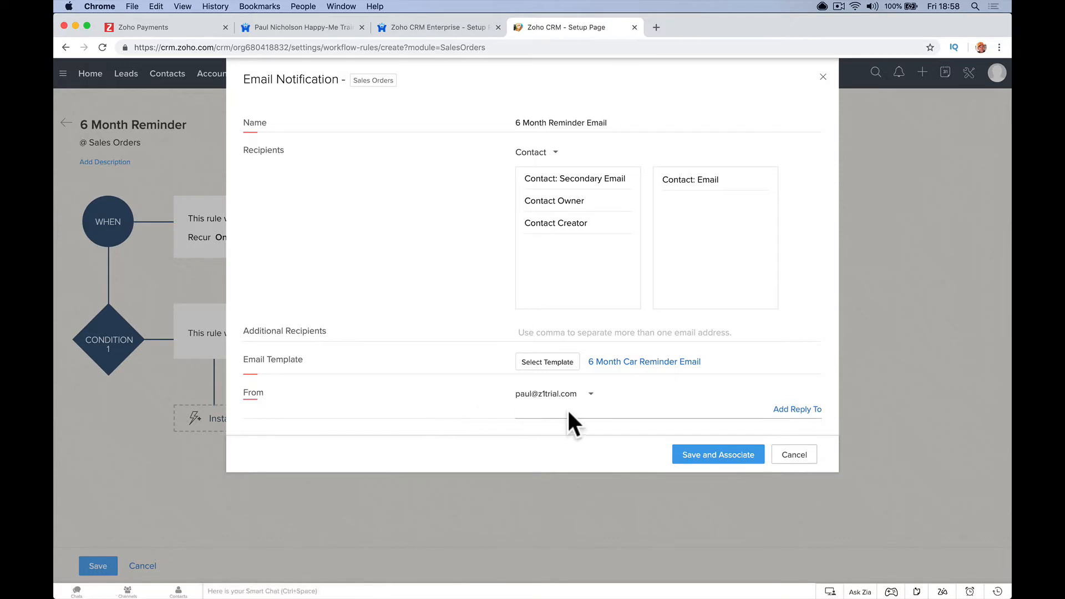
click(580, 397)
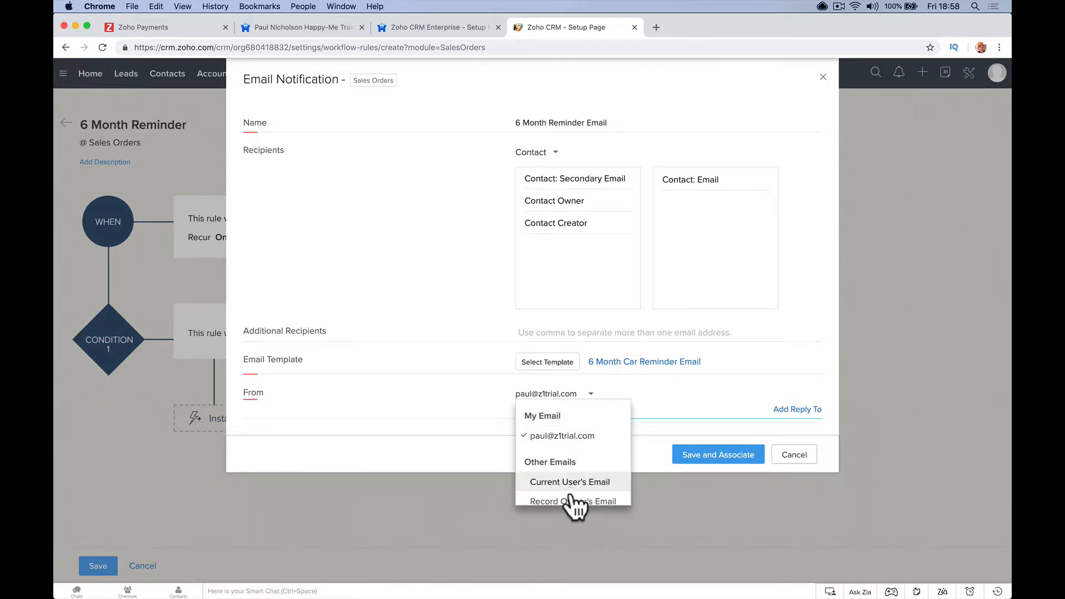
click(603, 421)
click(704, 455)
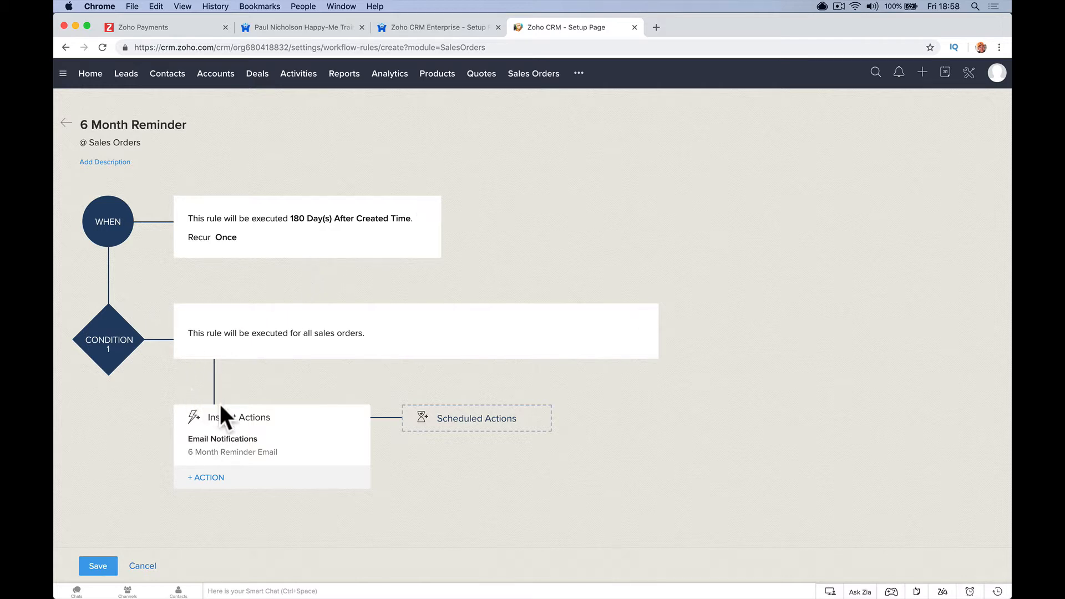
click(219, 478)
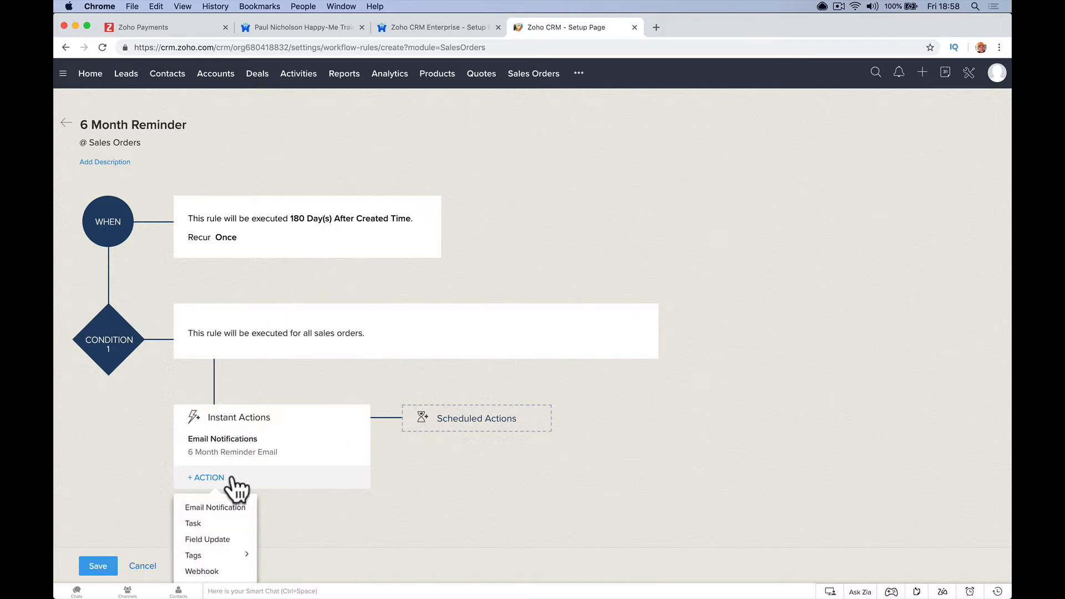
scroll(239, 502, down, 2)
mouse_move(242, 506)
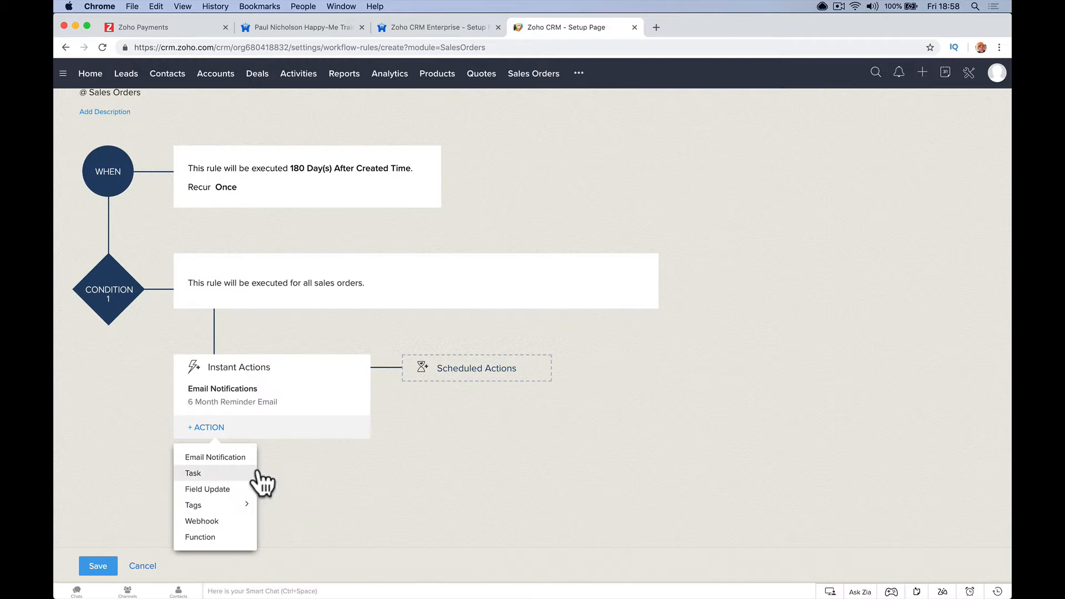
click(239, 488)
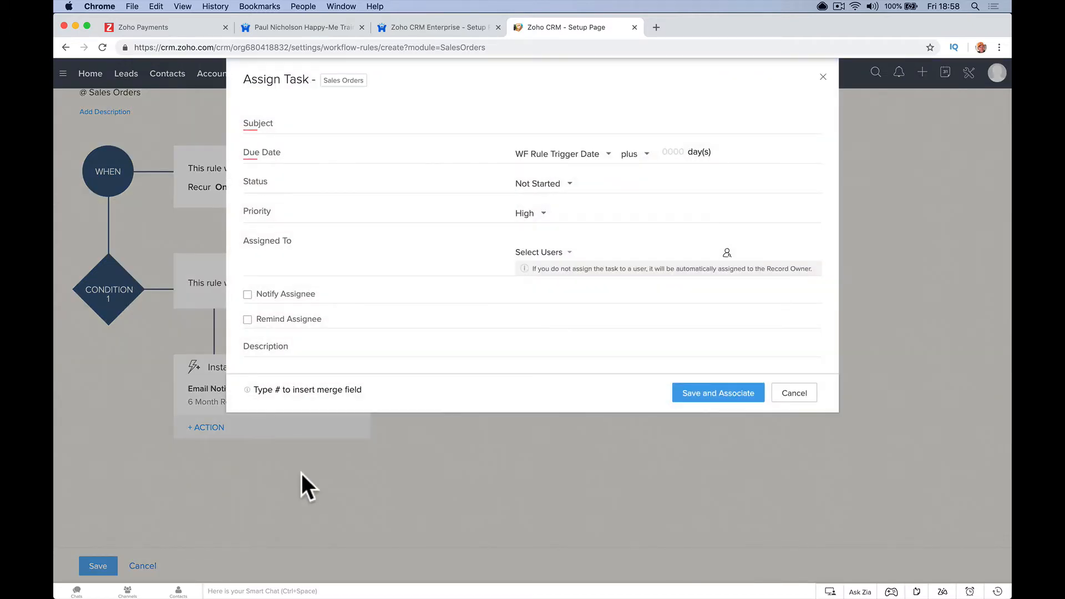
click(515, 123)
click(822, 77)
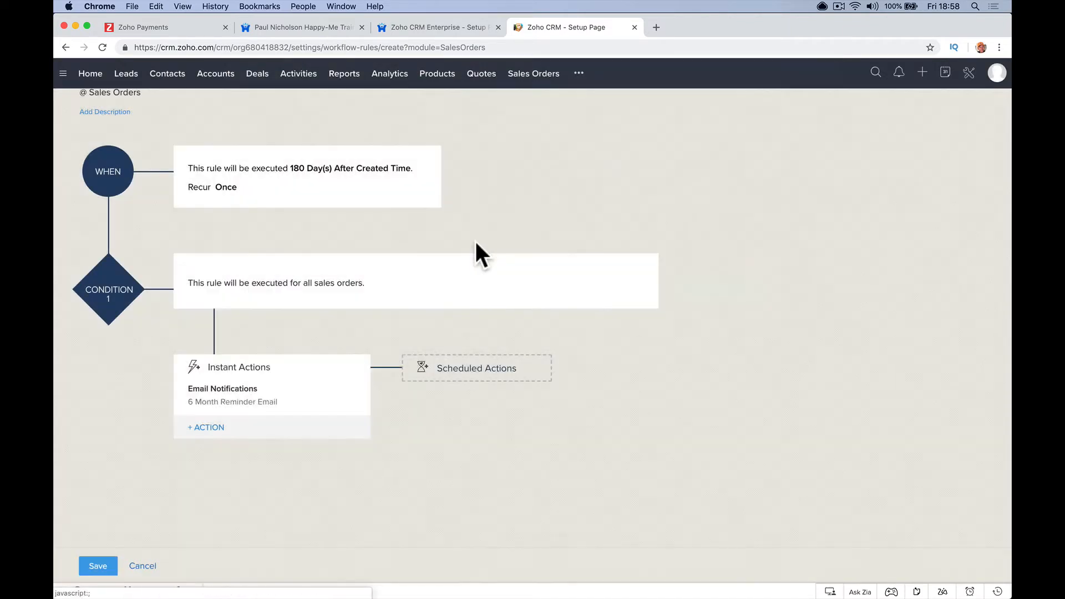
click(209, 437)
click(214, 457)
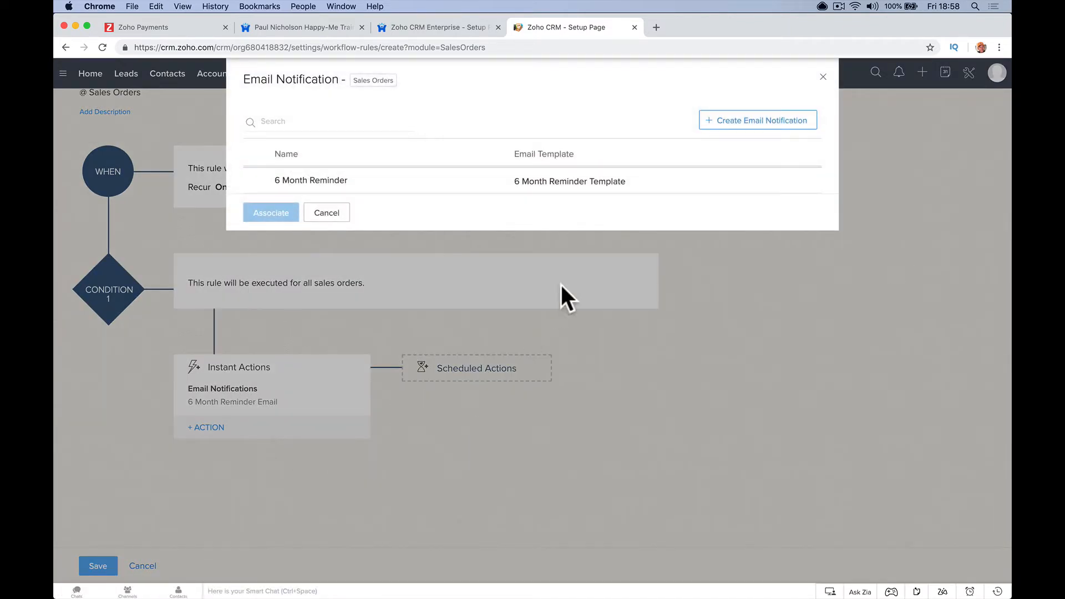
click(327, 212)
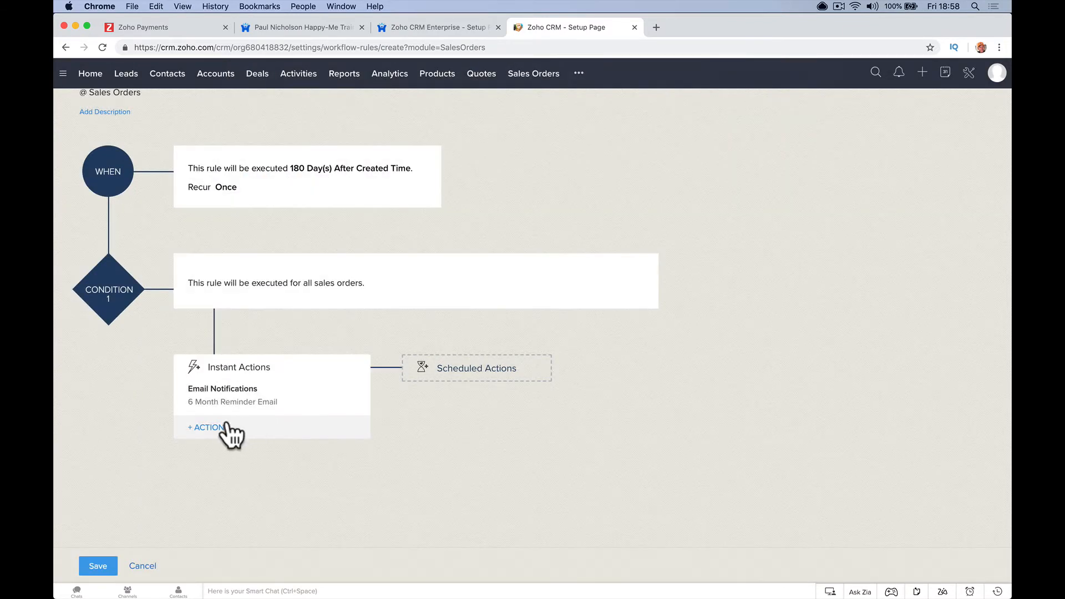
click(219, 429)
mouse_move(220, 505)
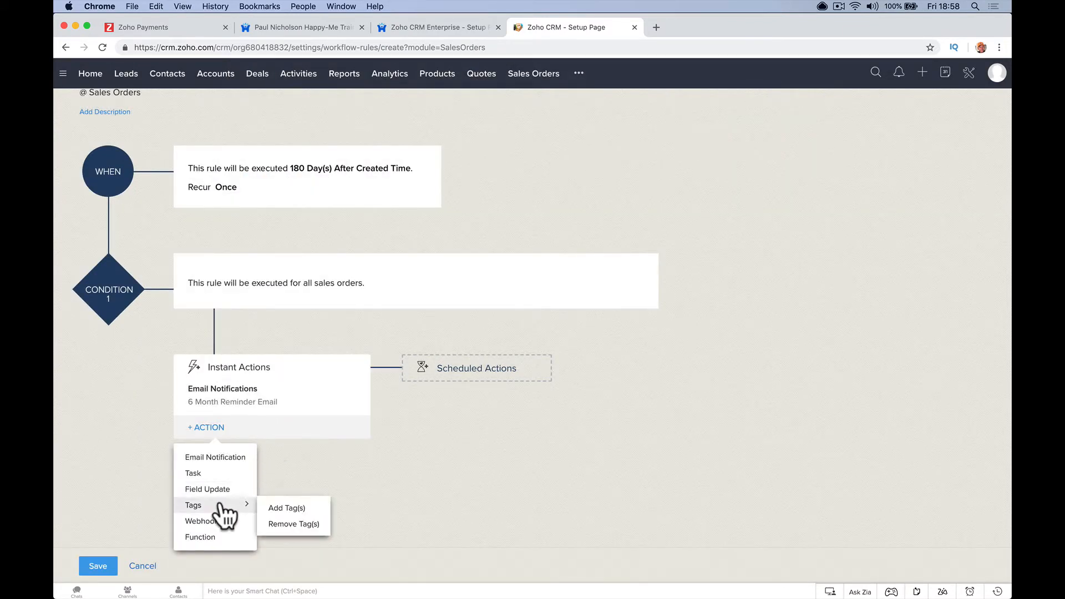
click(283, 505)
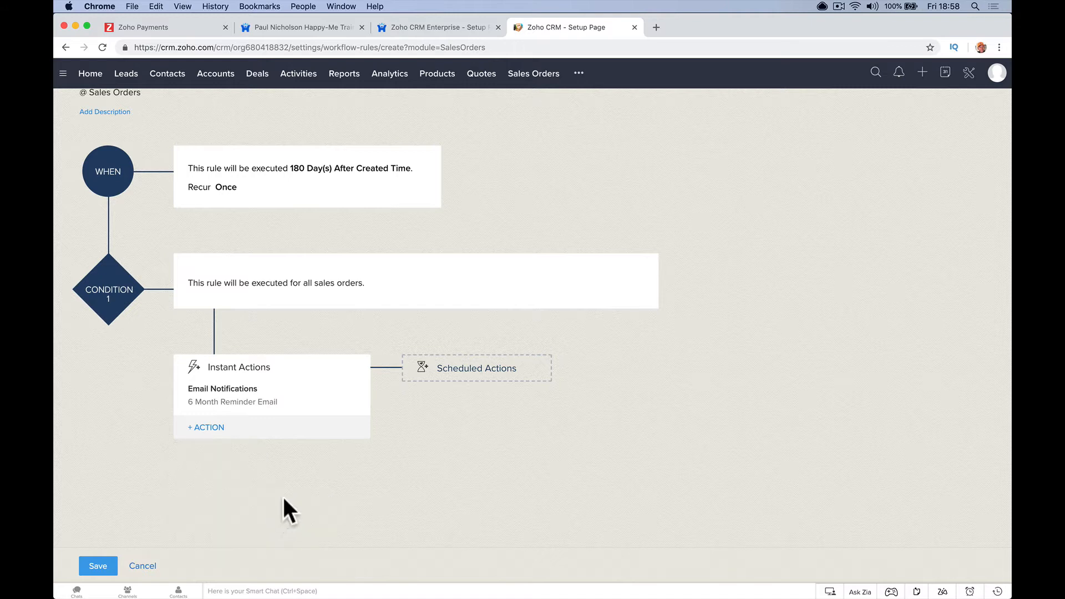
click(472, 111)
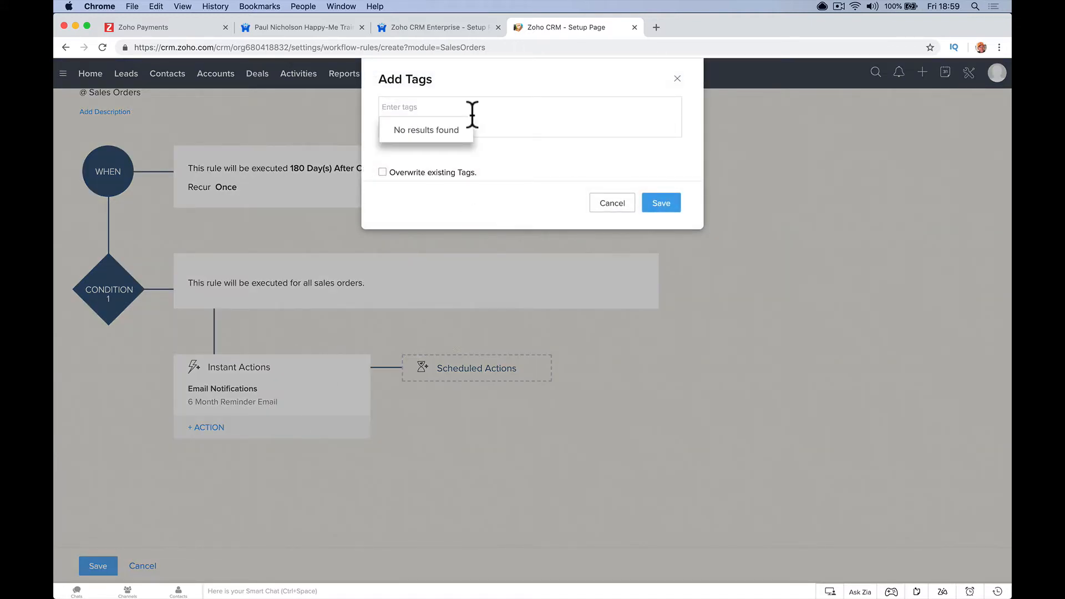
text(Renewal)
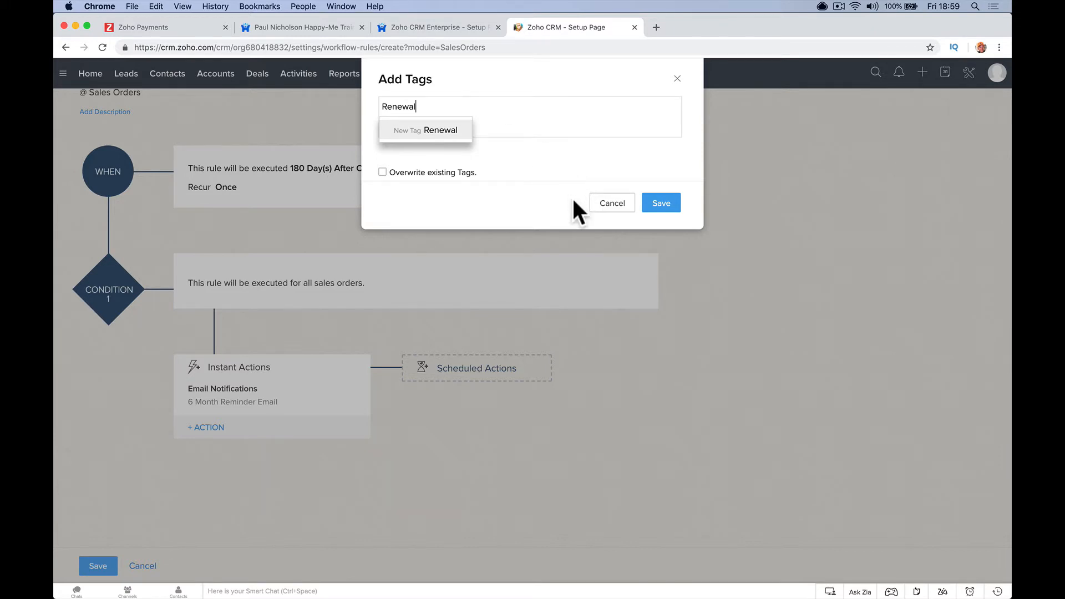
click(606, 204)
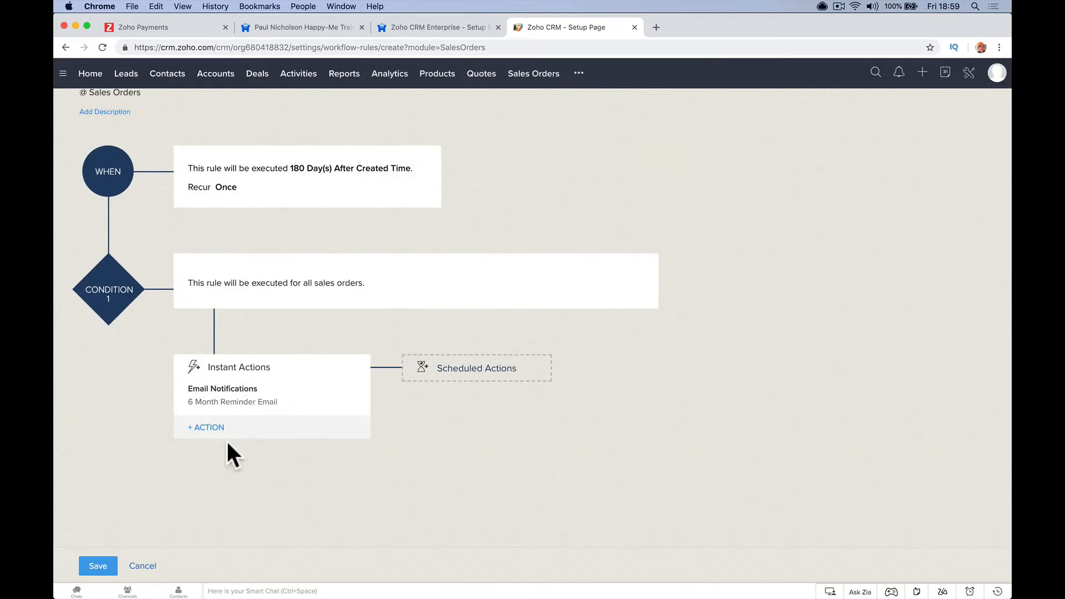
- Save the workflow rule, then return to the Deals pipeline and view its later stages
click(98, 565)
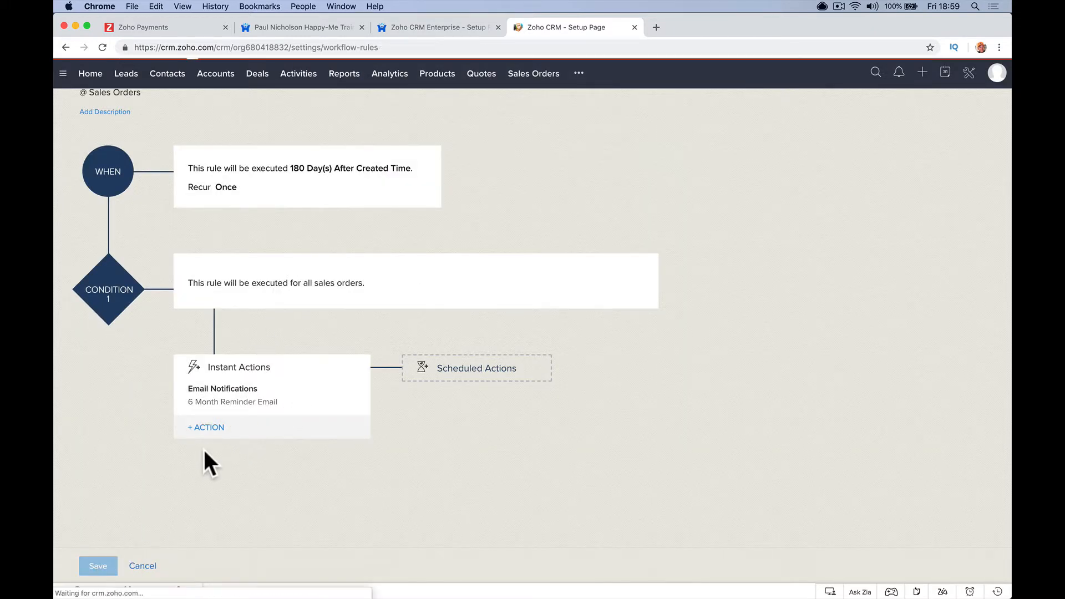
click(256, 74)
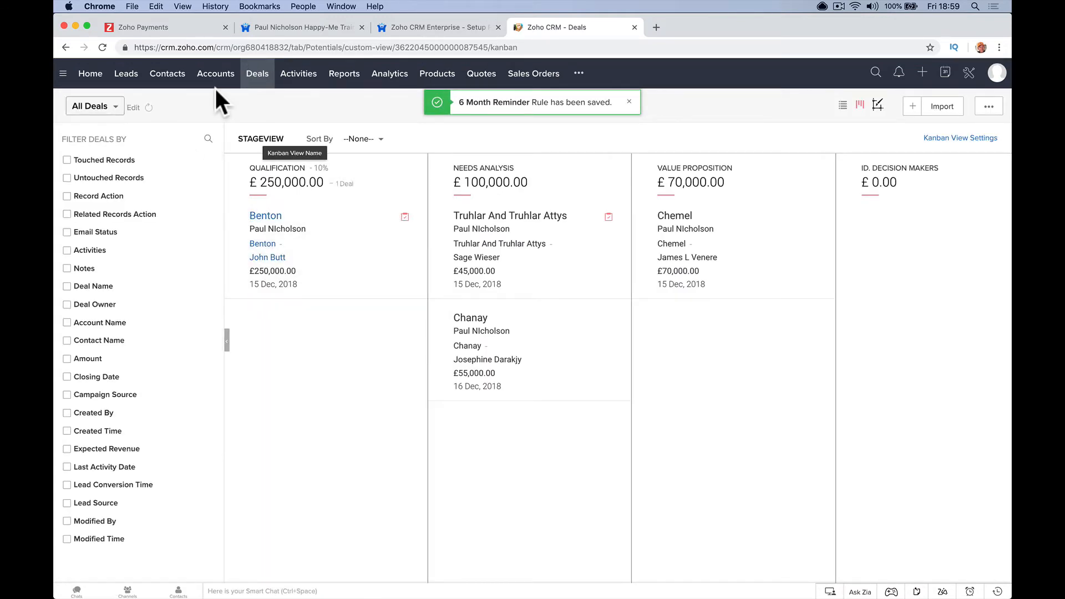
click(127, 77)
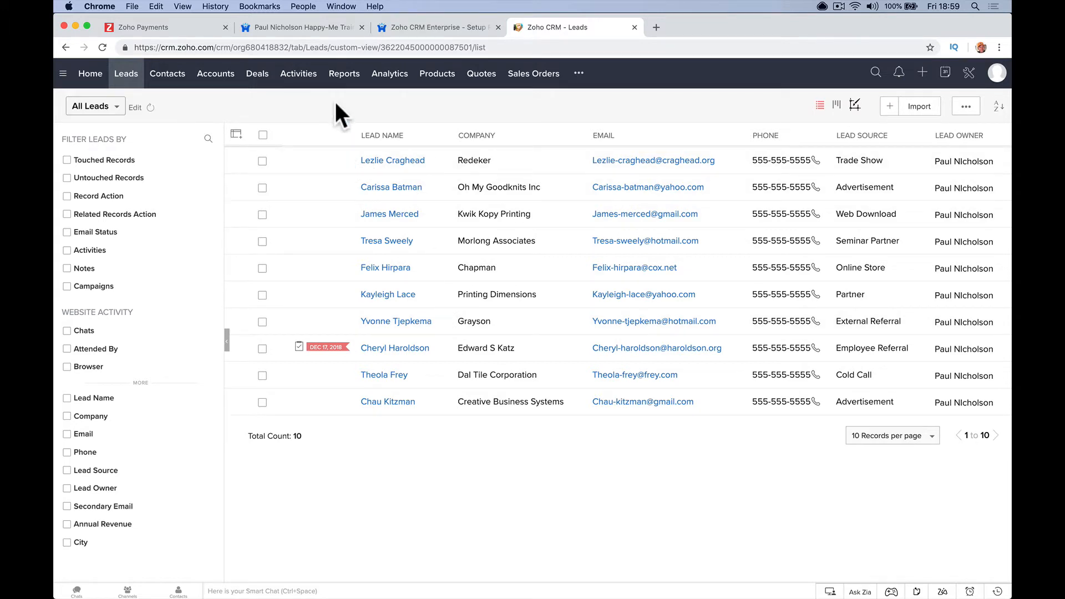
click(256, 83)
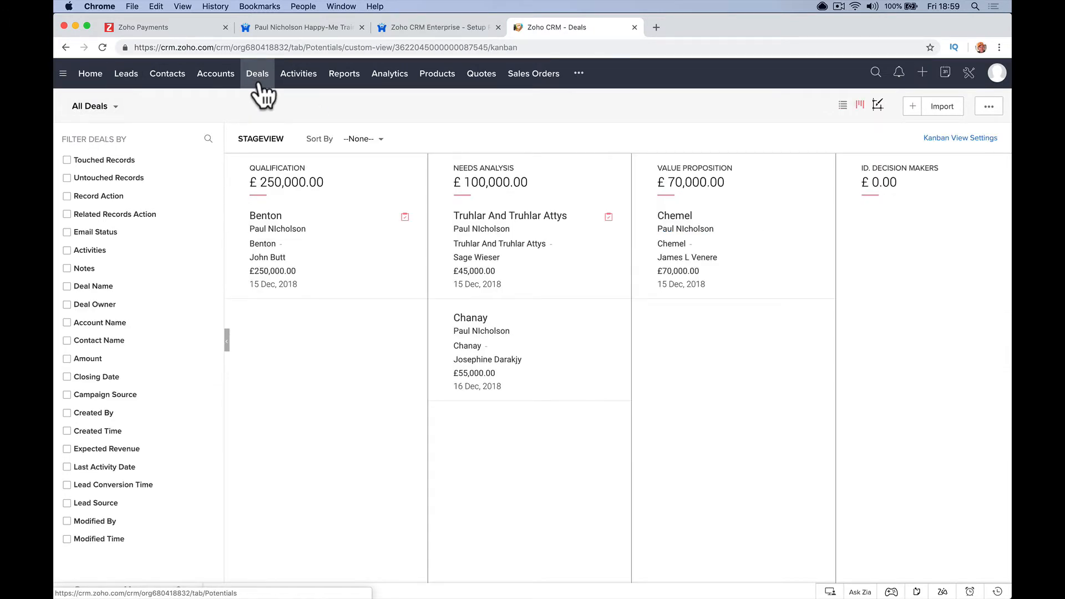
scroll(649, 257, right, 10)
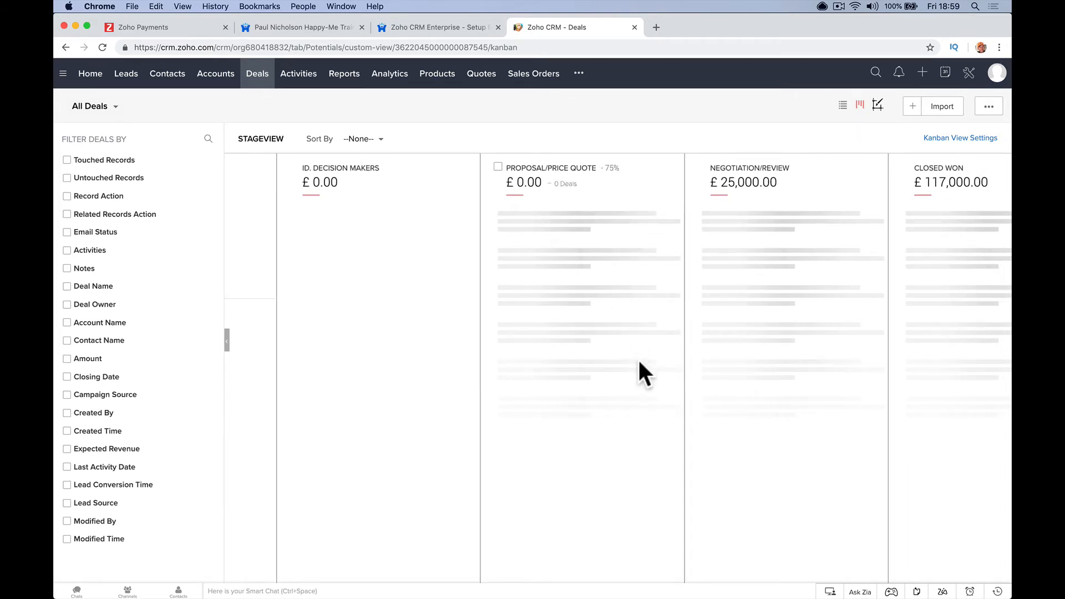
scroll(738, 233, right, 5)
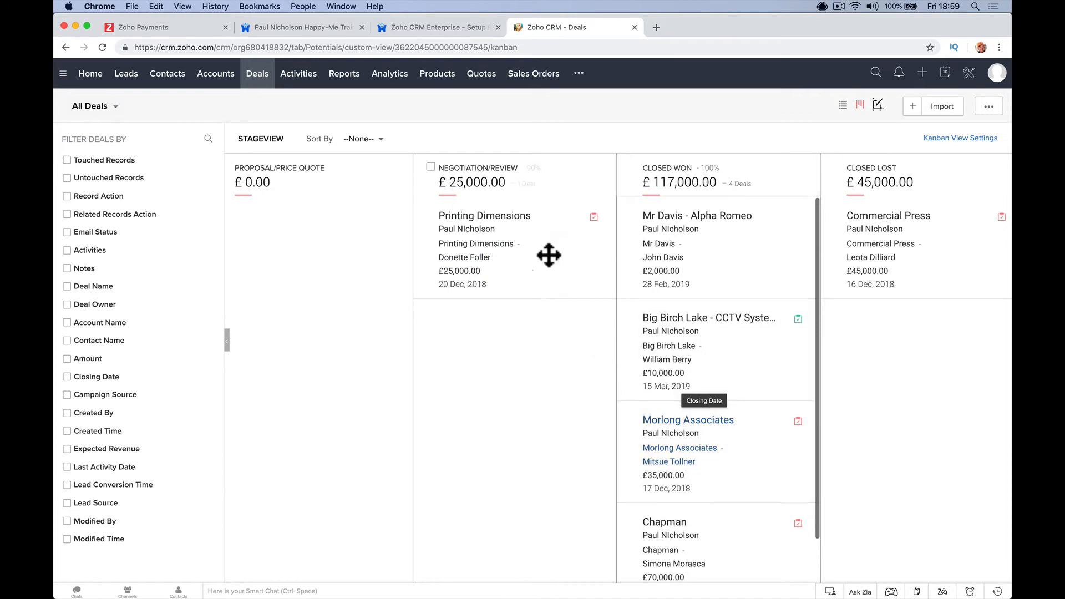
- Review the Printing Dimensions deal's details, then go to the Sales Orders list
click(519, 222)
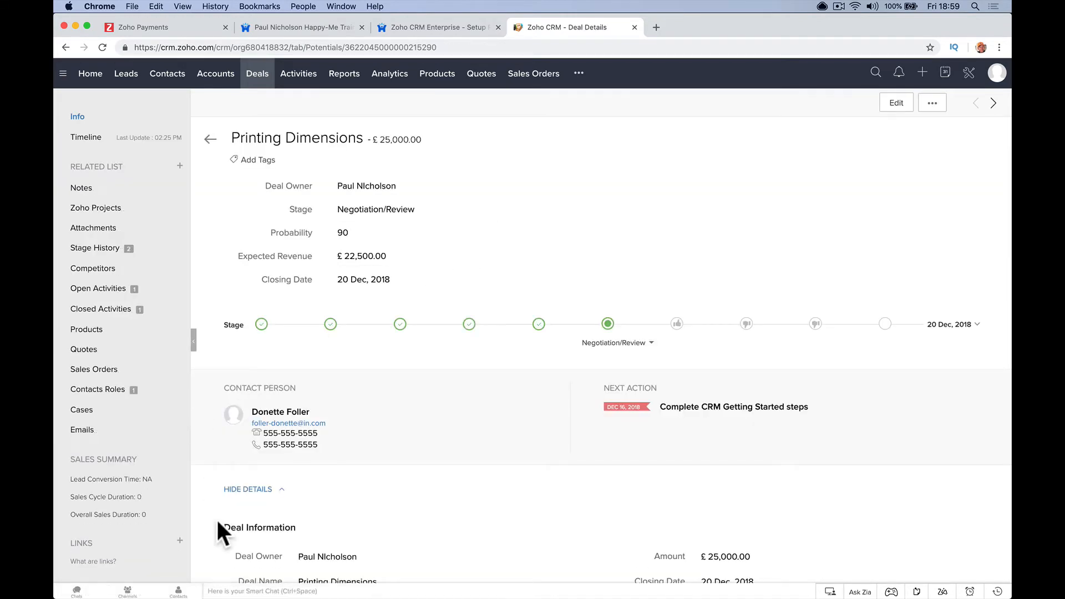
scroll(217, 524, down, 10)
scroll(222, 511, down, 3)
click(294, 175)
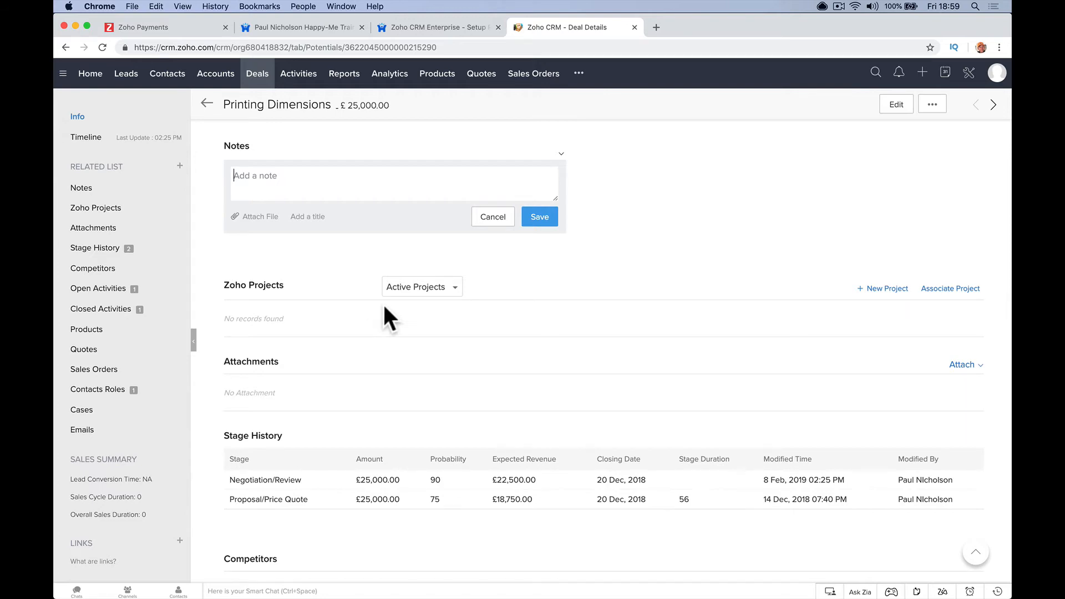
scroll(386, 312, up, 10)
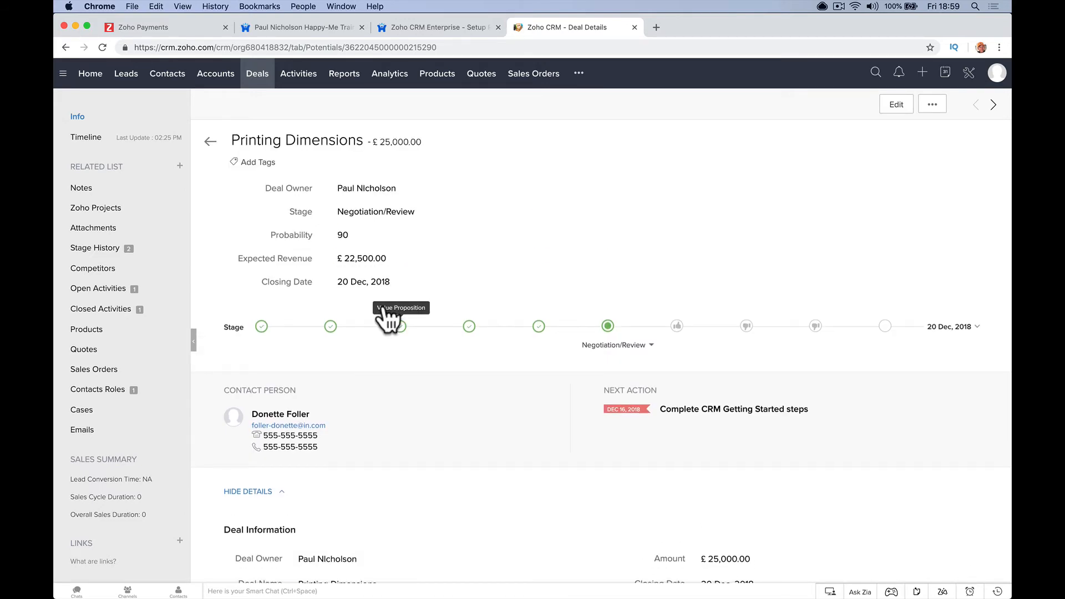
scroll(384, 308, down, 10)
scroll(384, 306, down, 5)
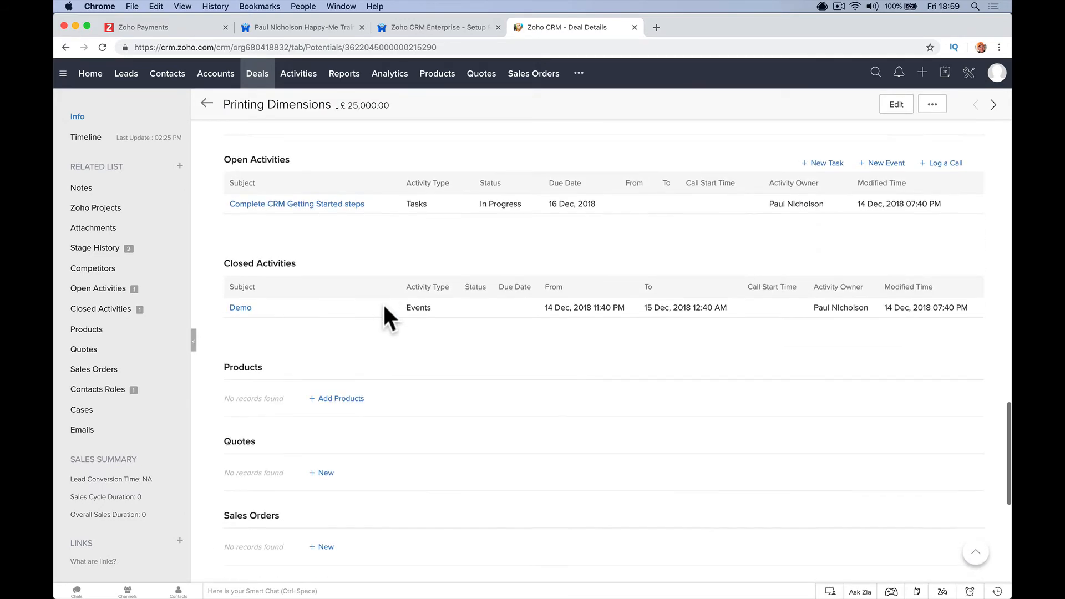
scroll(384, 306, up, 12)
scroll(388, 320, up, 5)
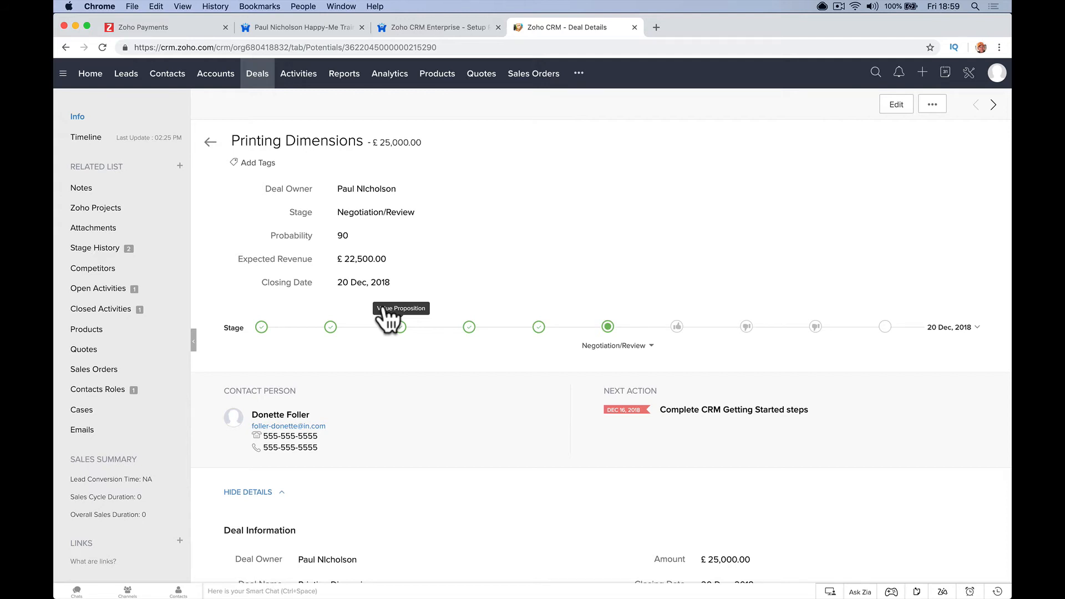
click(526, 76)
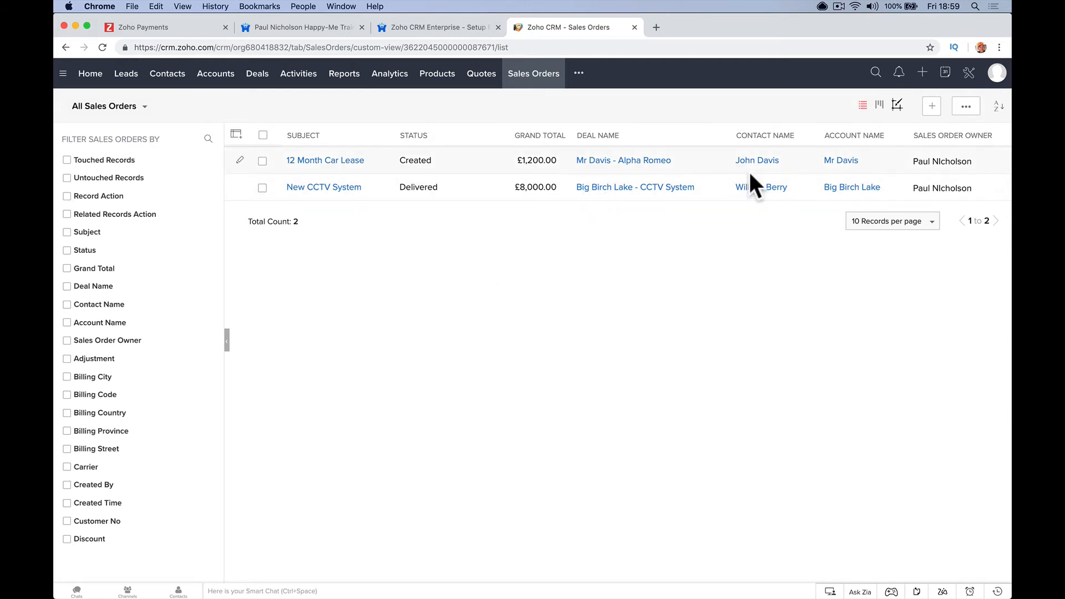
- Convert the 12 Month Car Lease sales order to an invoice despite the stock warning, then return to the forum
click(348, 174)
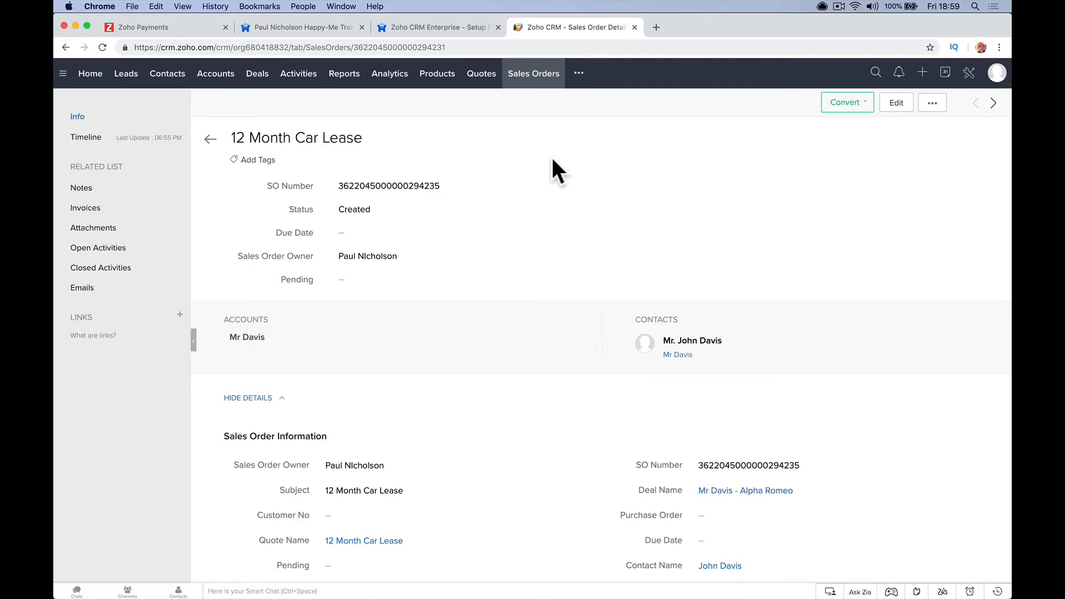
click(856, 103)
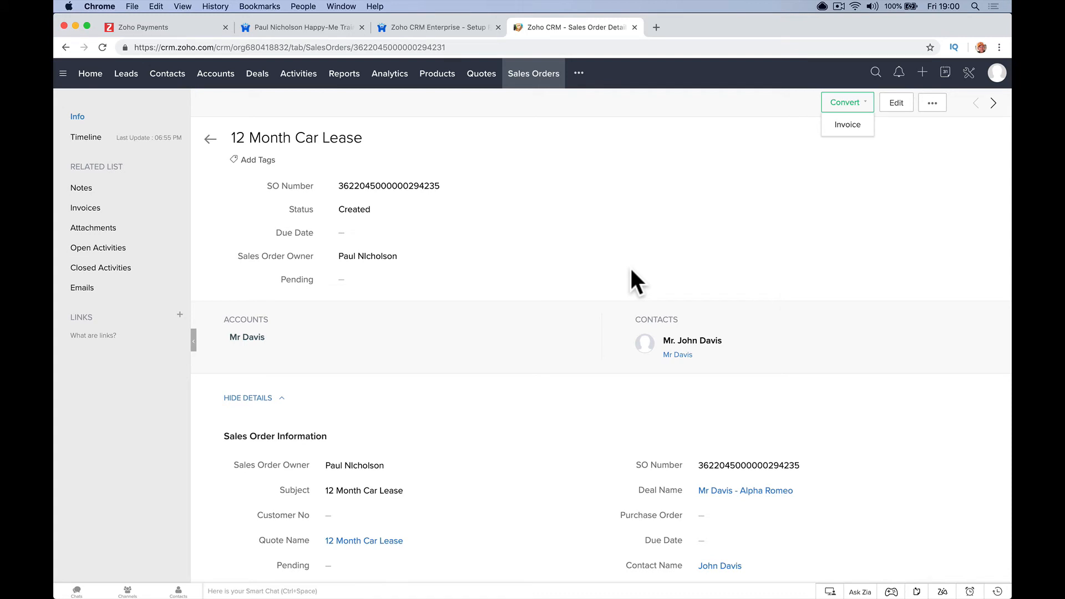
click(836, 132)
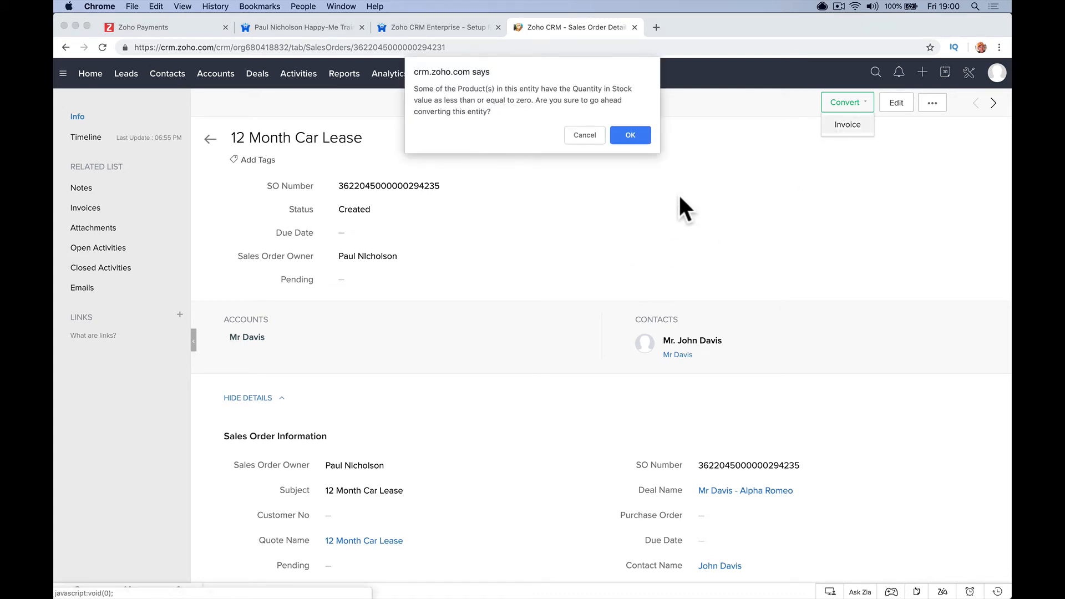
click(645, 138)
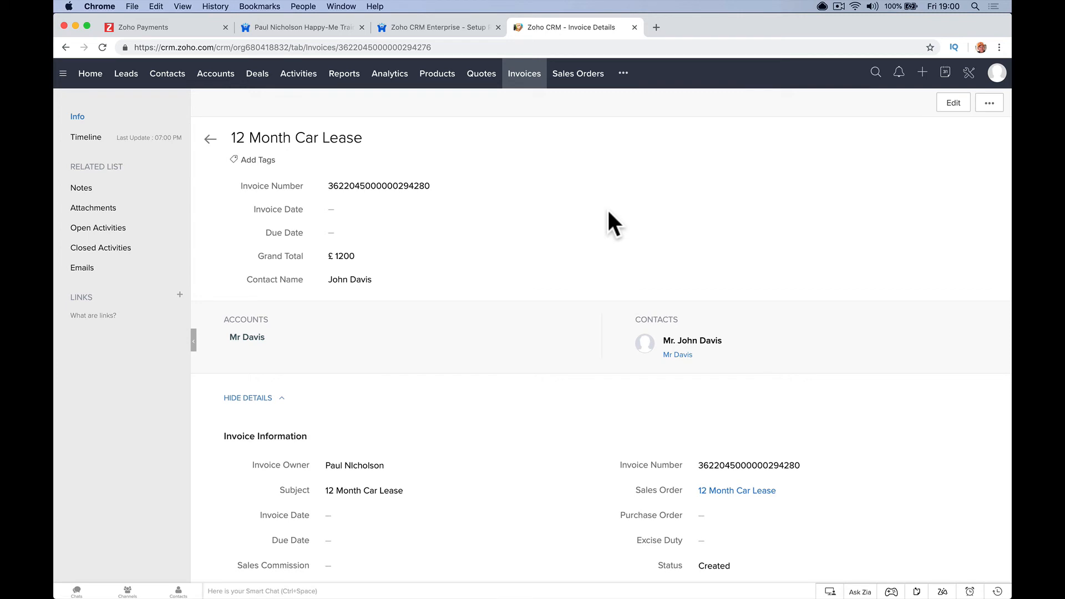
click(459, 26)
scroll(393, 375, down, 3)
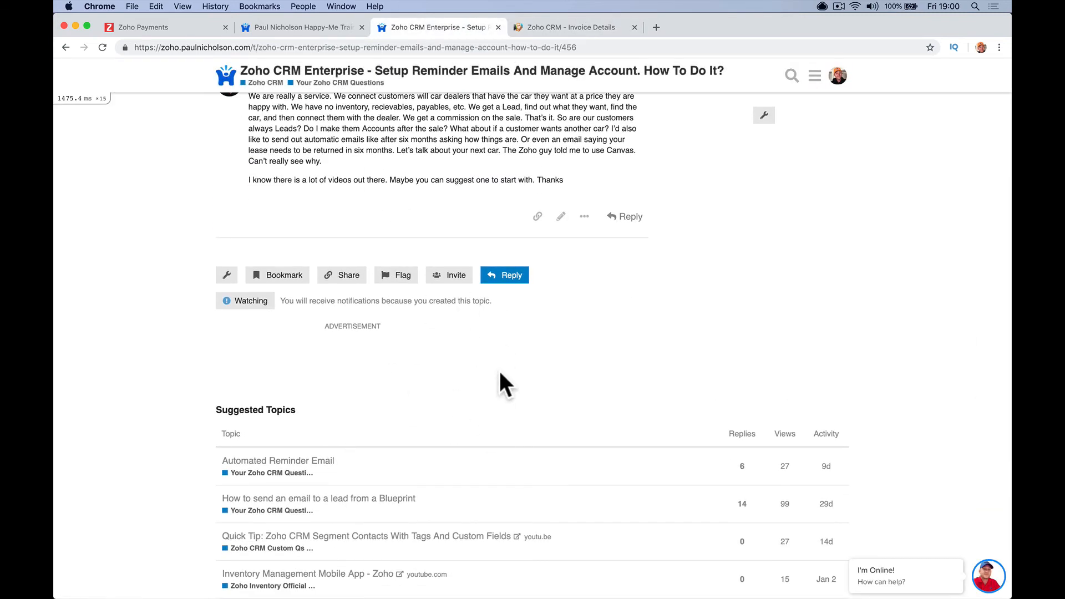
- Navigate from the forum home through Zoho CRM to the Your Zoho CRM Questions topics
scroll(500, 372, up, 3)
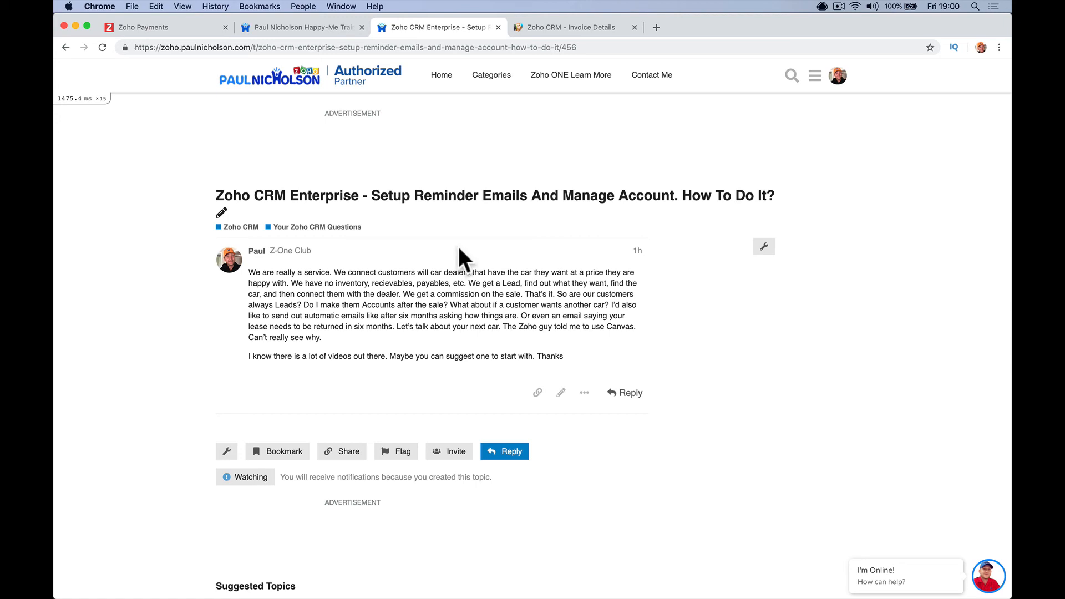
click(348, 226)
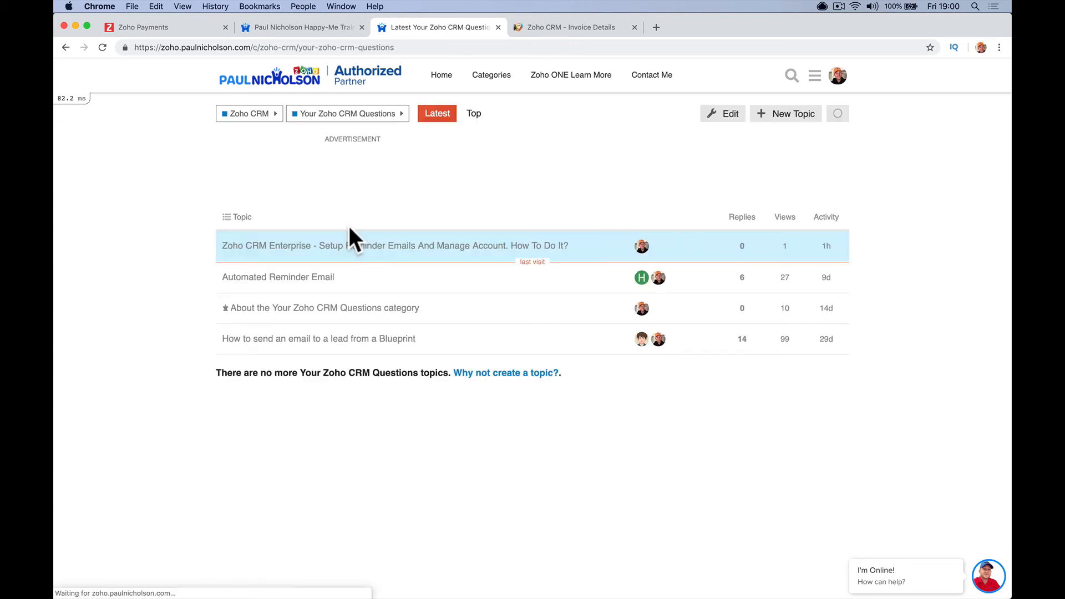
click(383, 77)
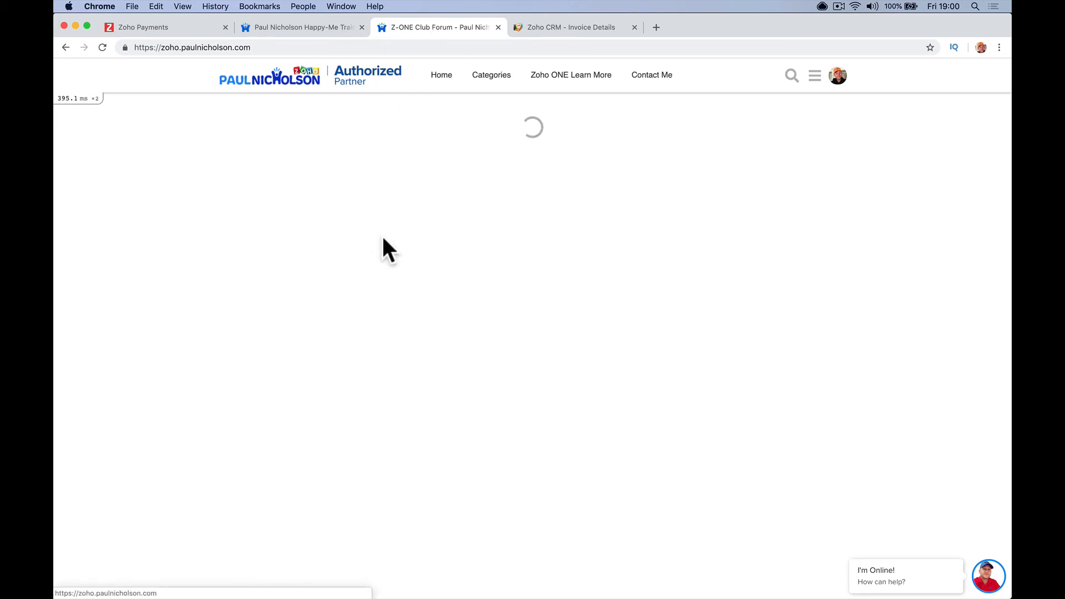
click(333, 284)
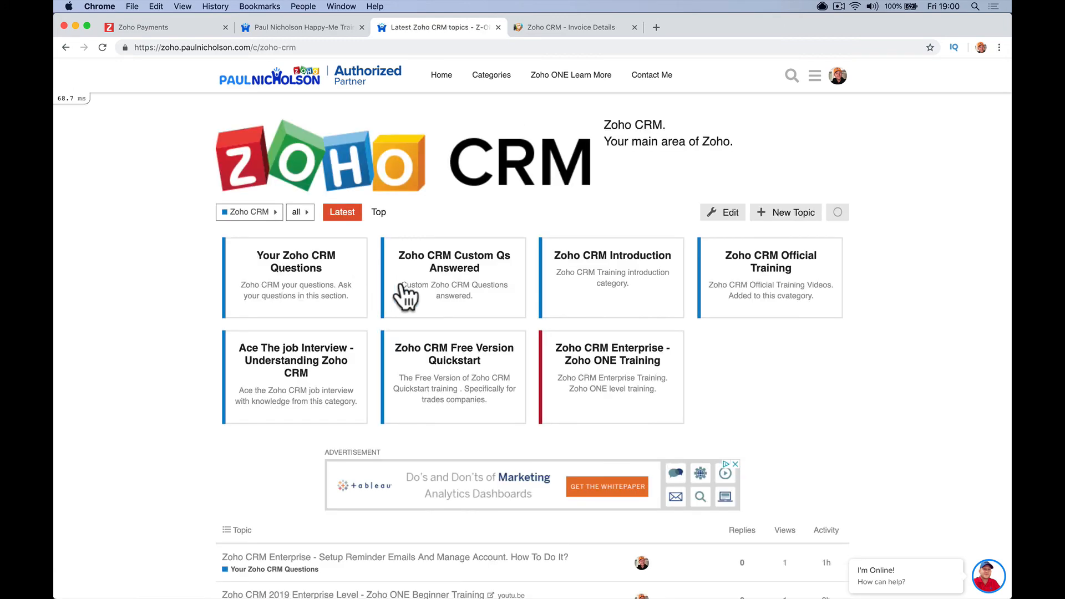
click(295, 269)
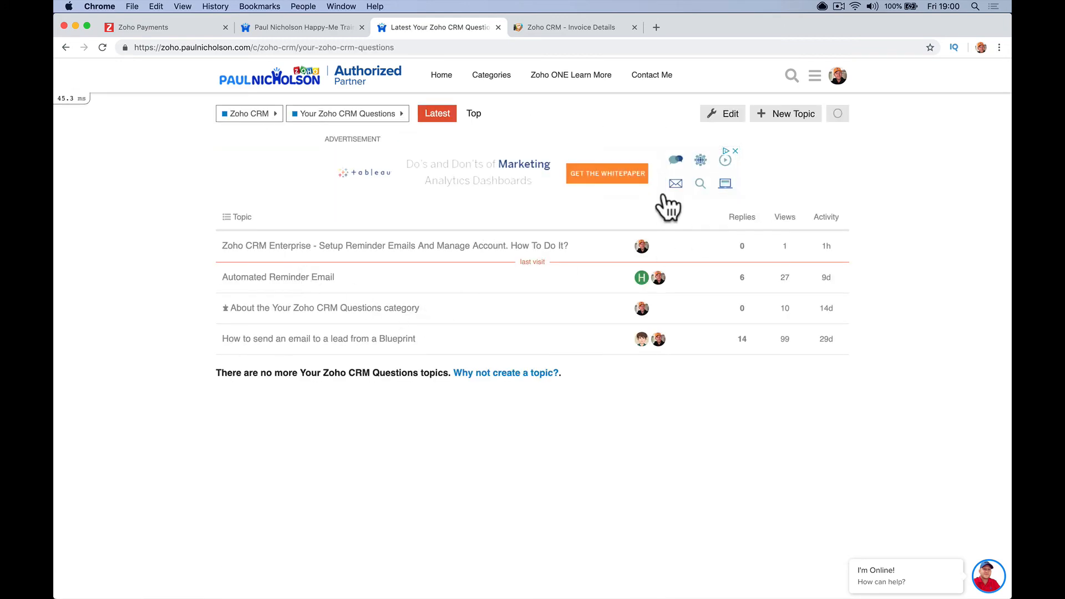
click(776, 117)
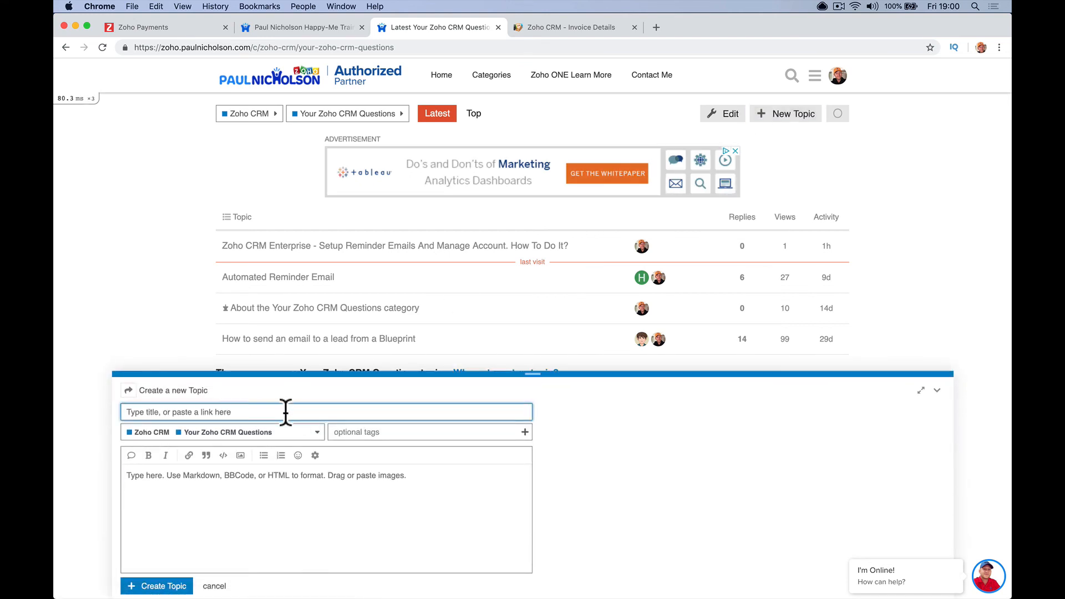